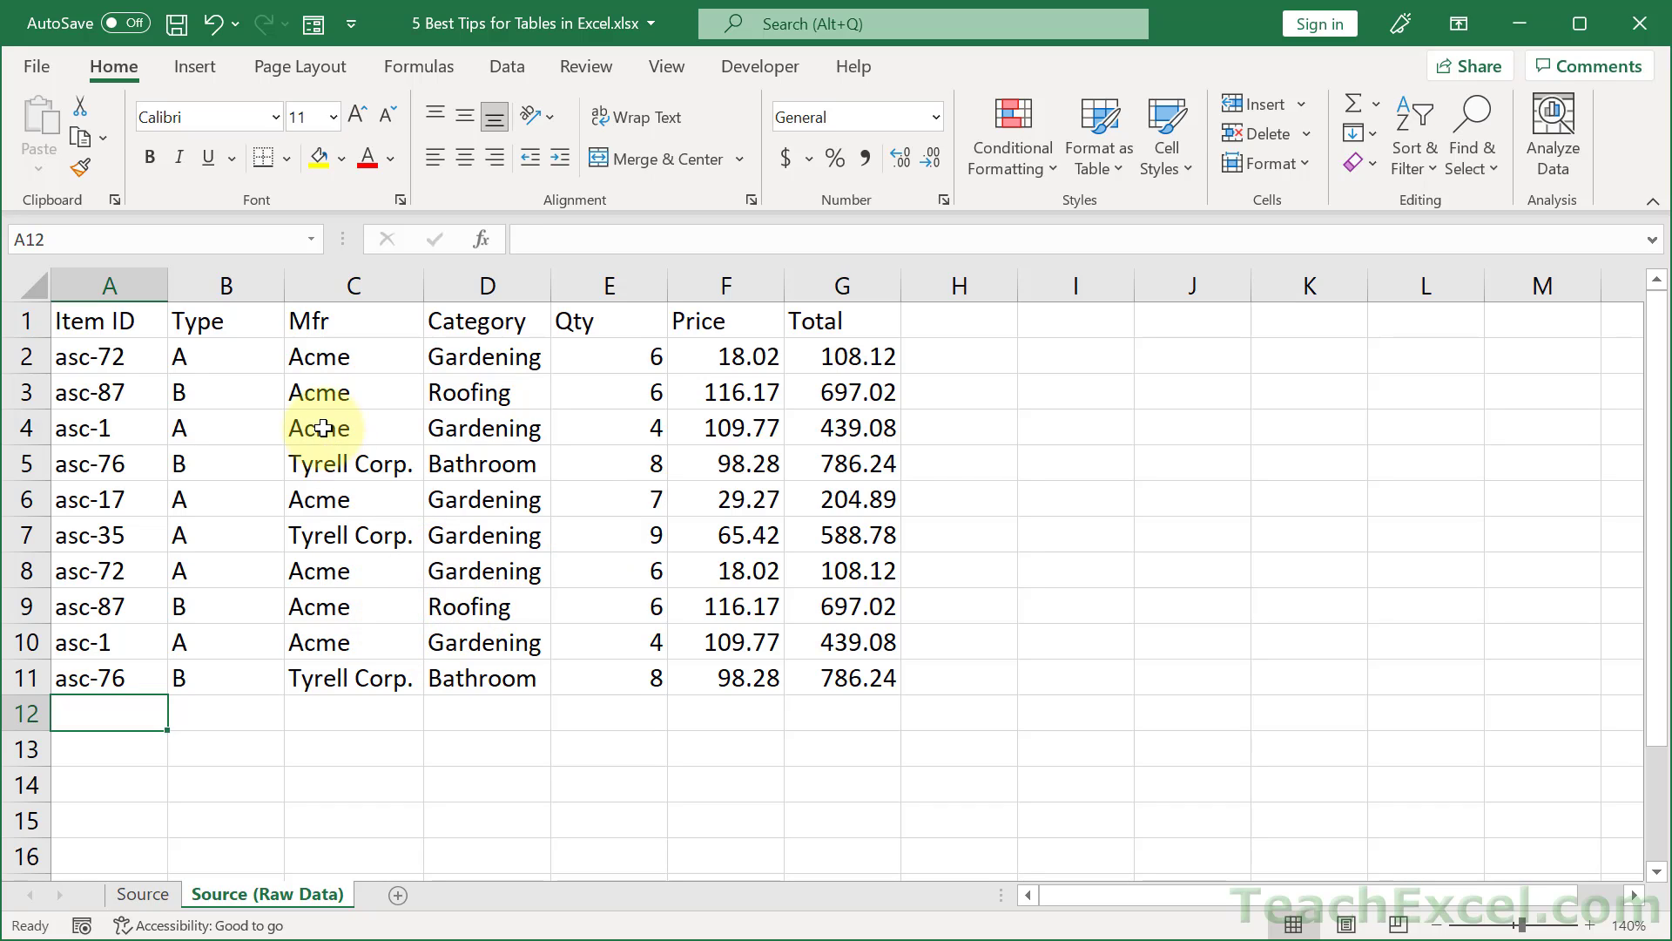
Convert the parts data in A1:G11 into a table with headers, named Table2.
click(337, 471)
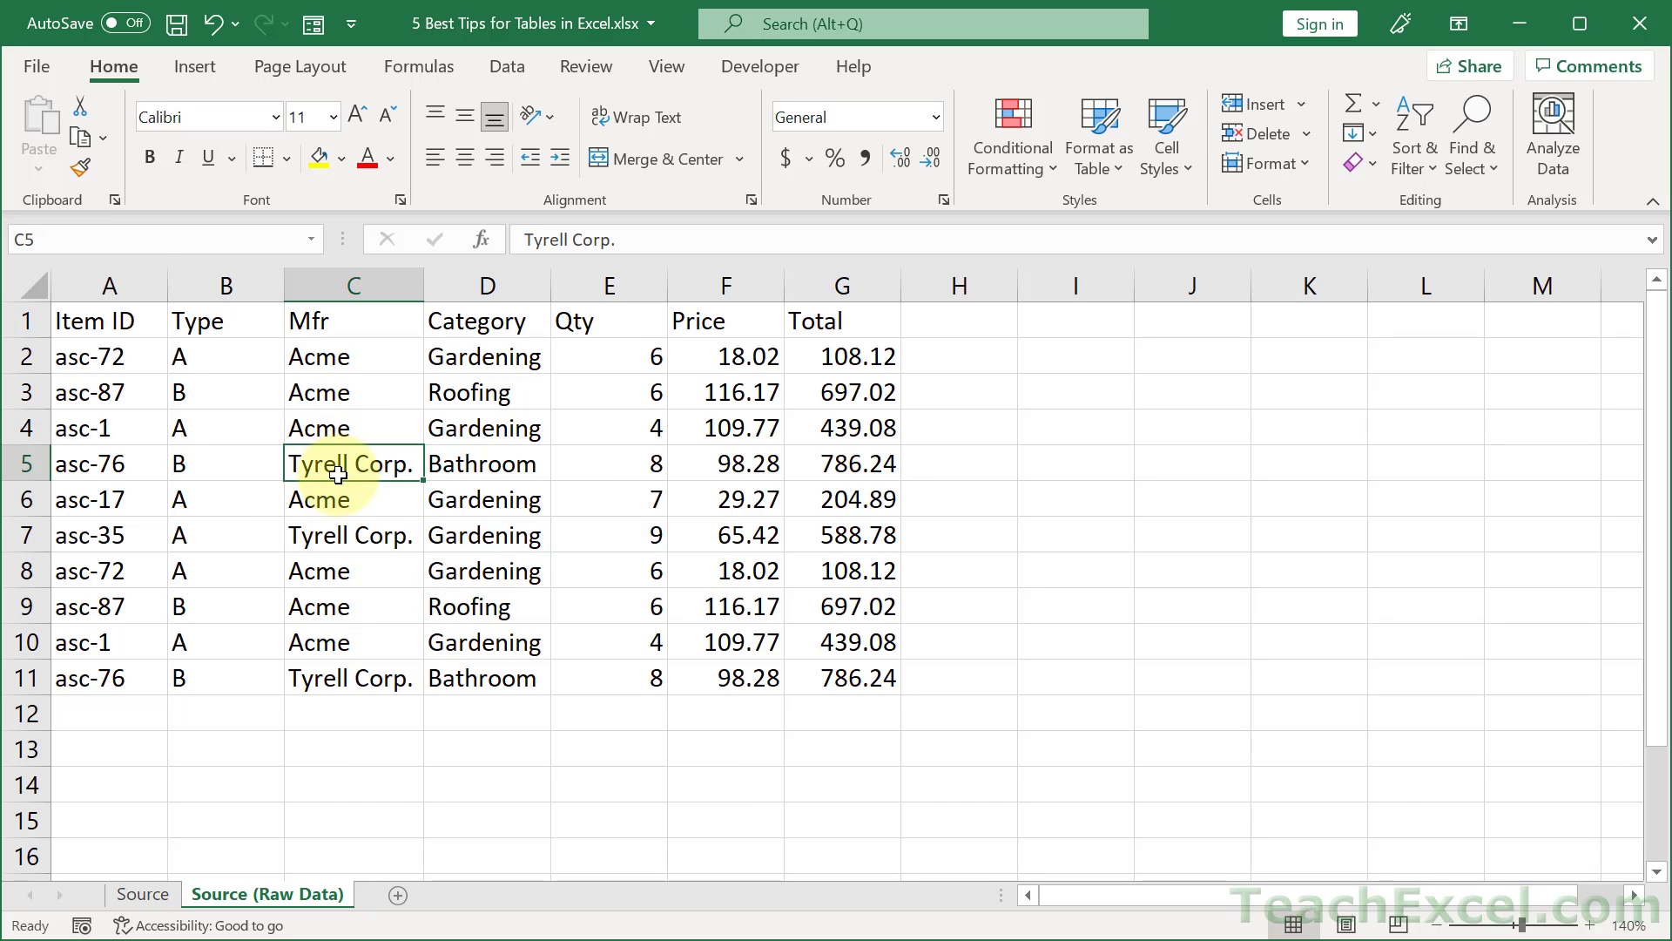
click(180, 67)
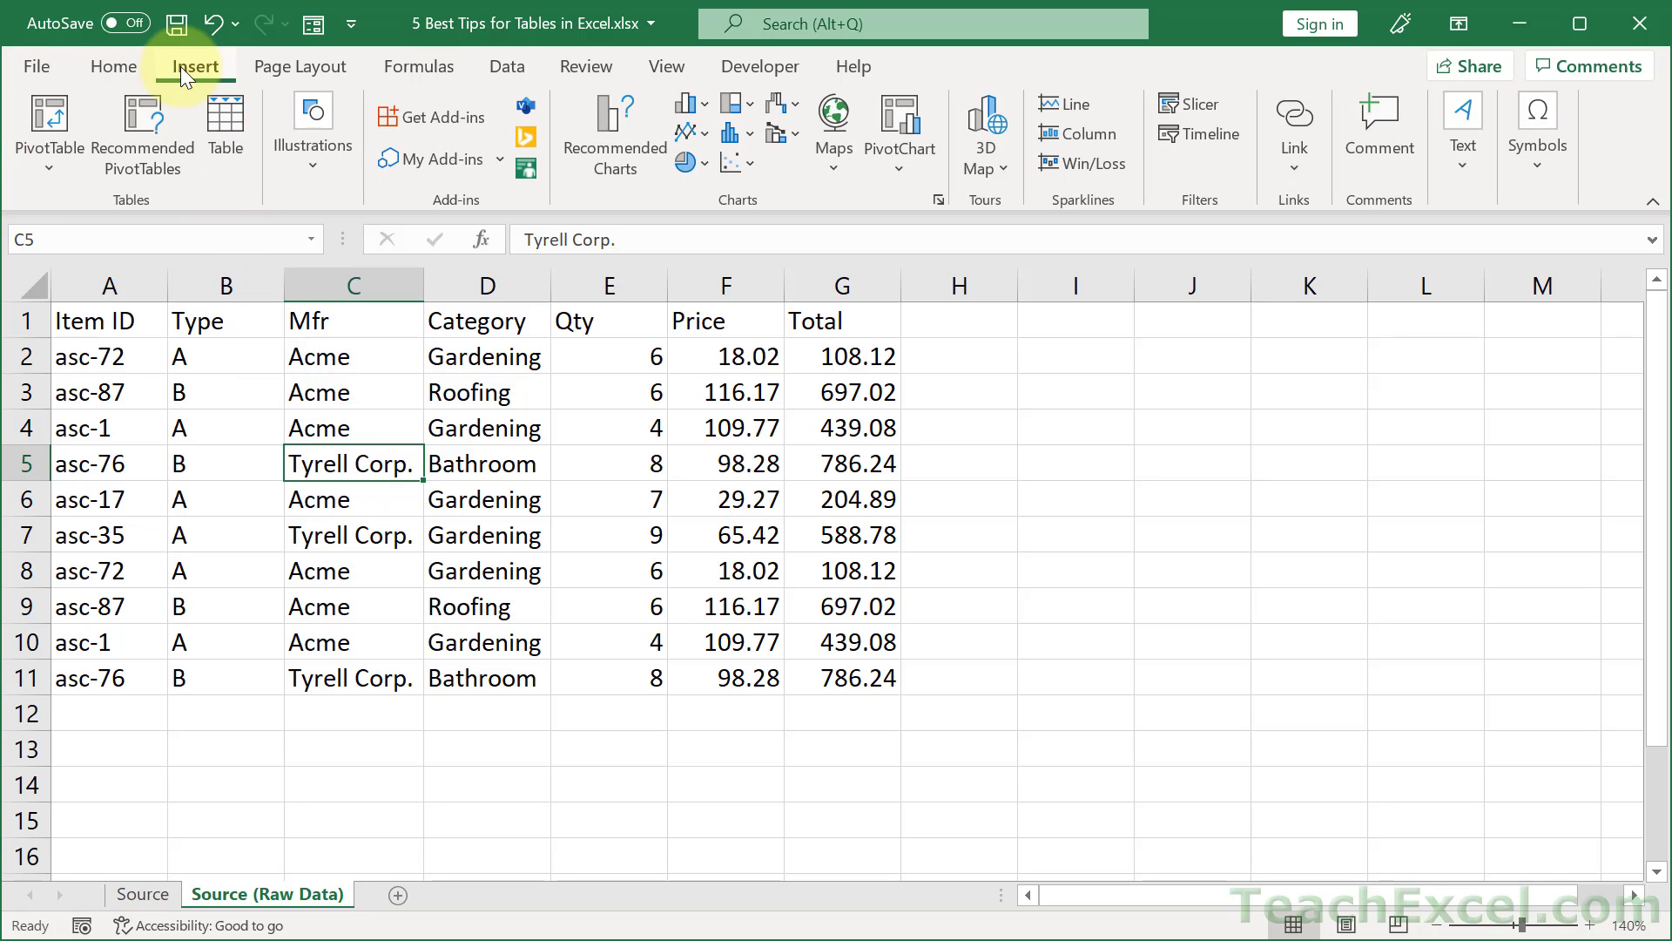
click(226, 132)
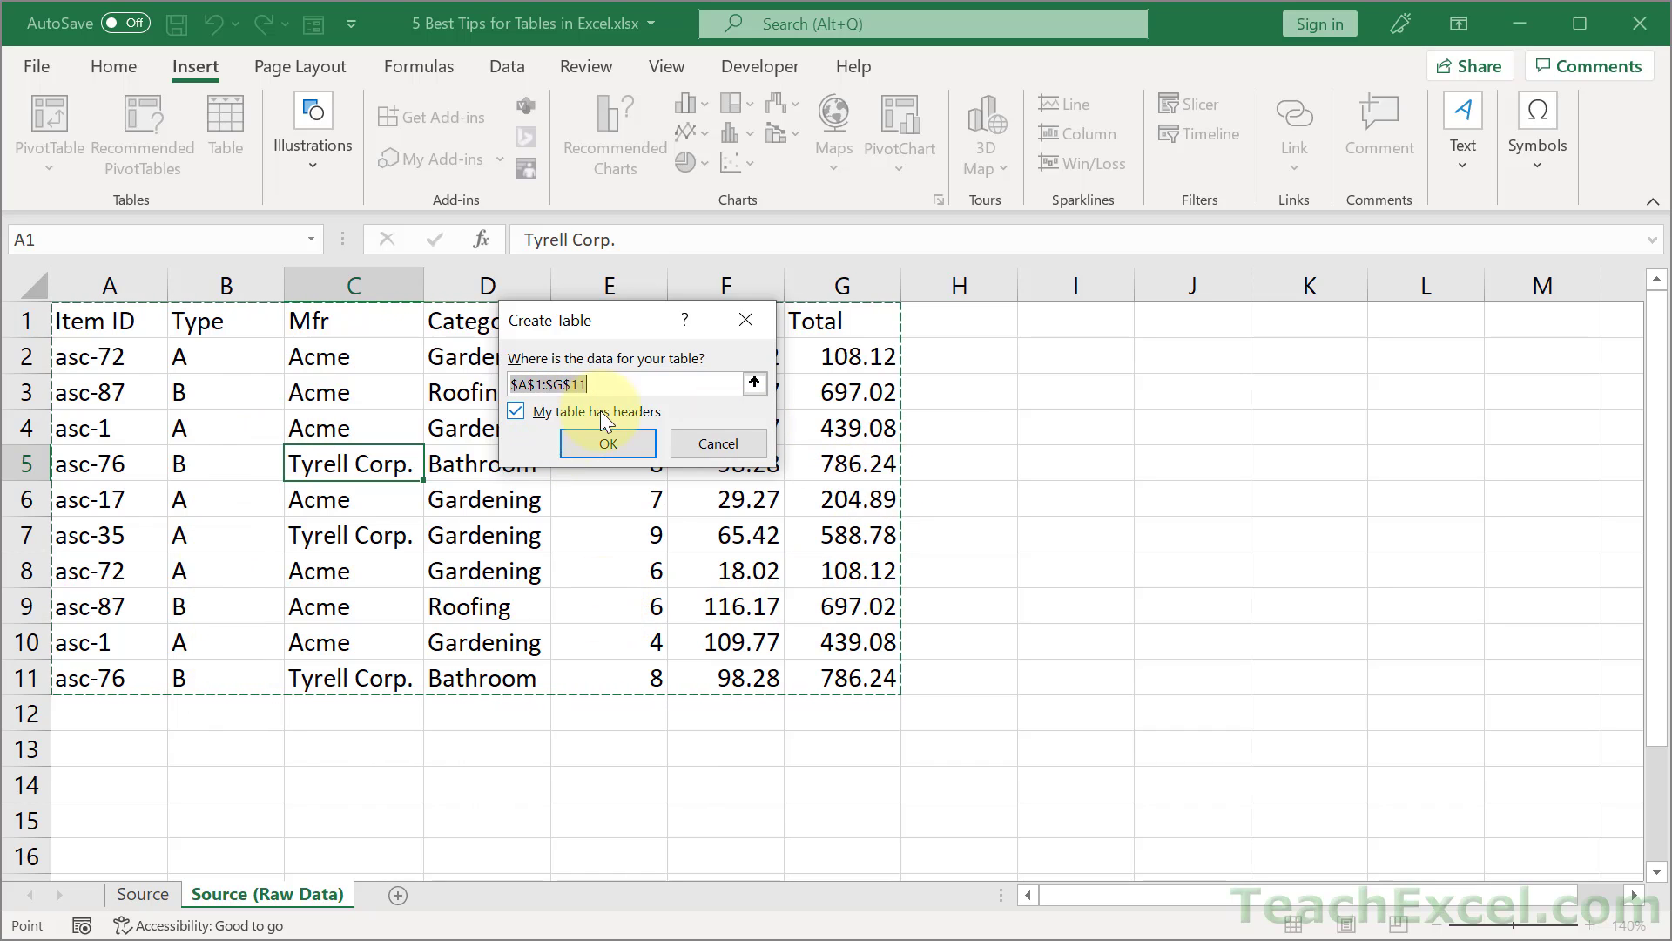
drag(621, 325, 602, 432)
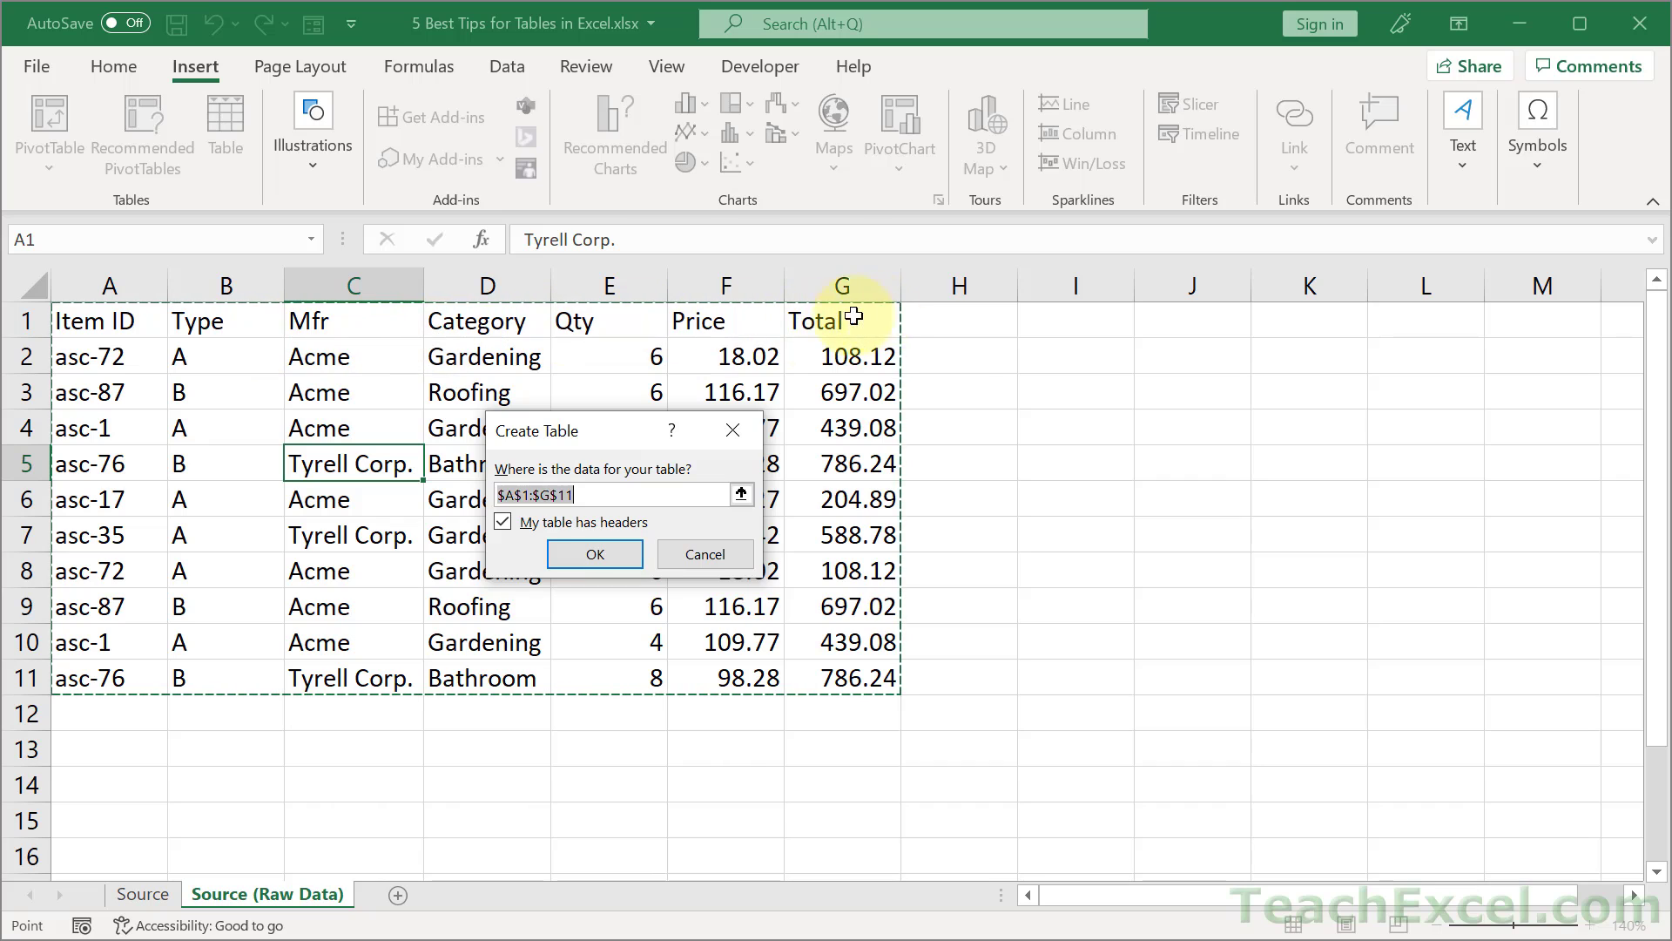
click(596, 553)
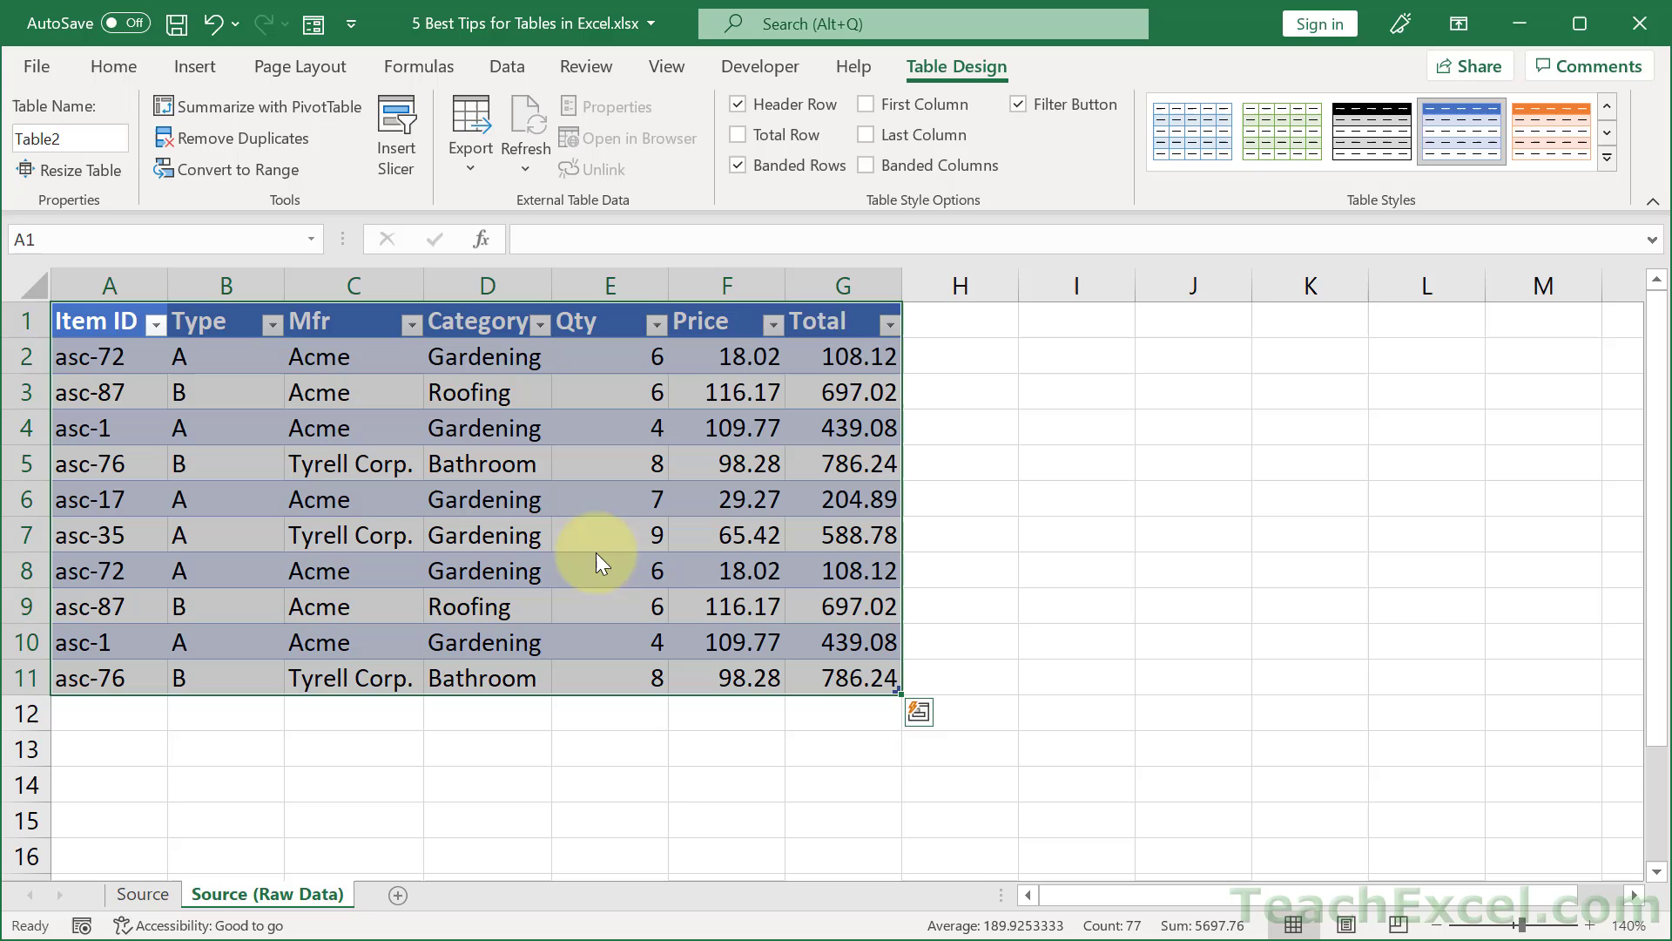
Insert a Category slicer listing Bathroom, Gardening and Roofing beside the table.
click(585, 466)
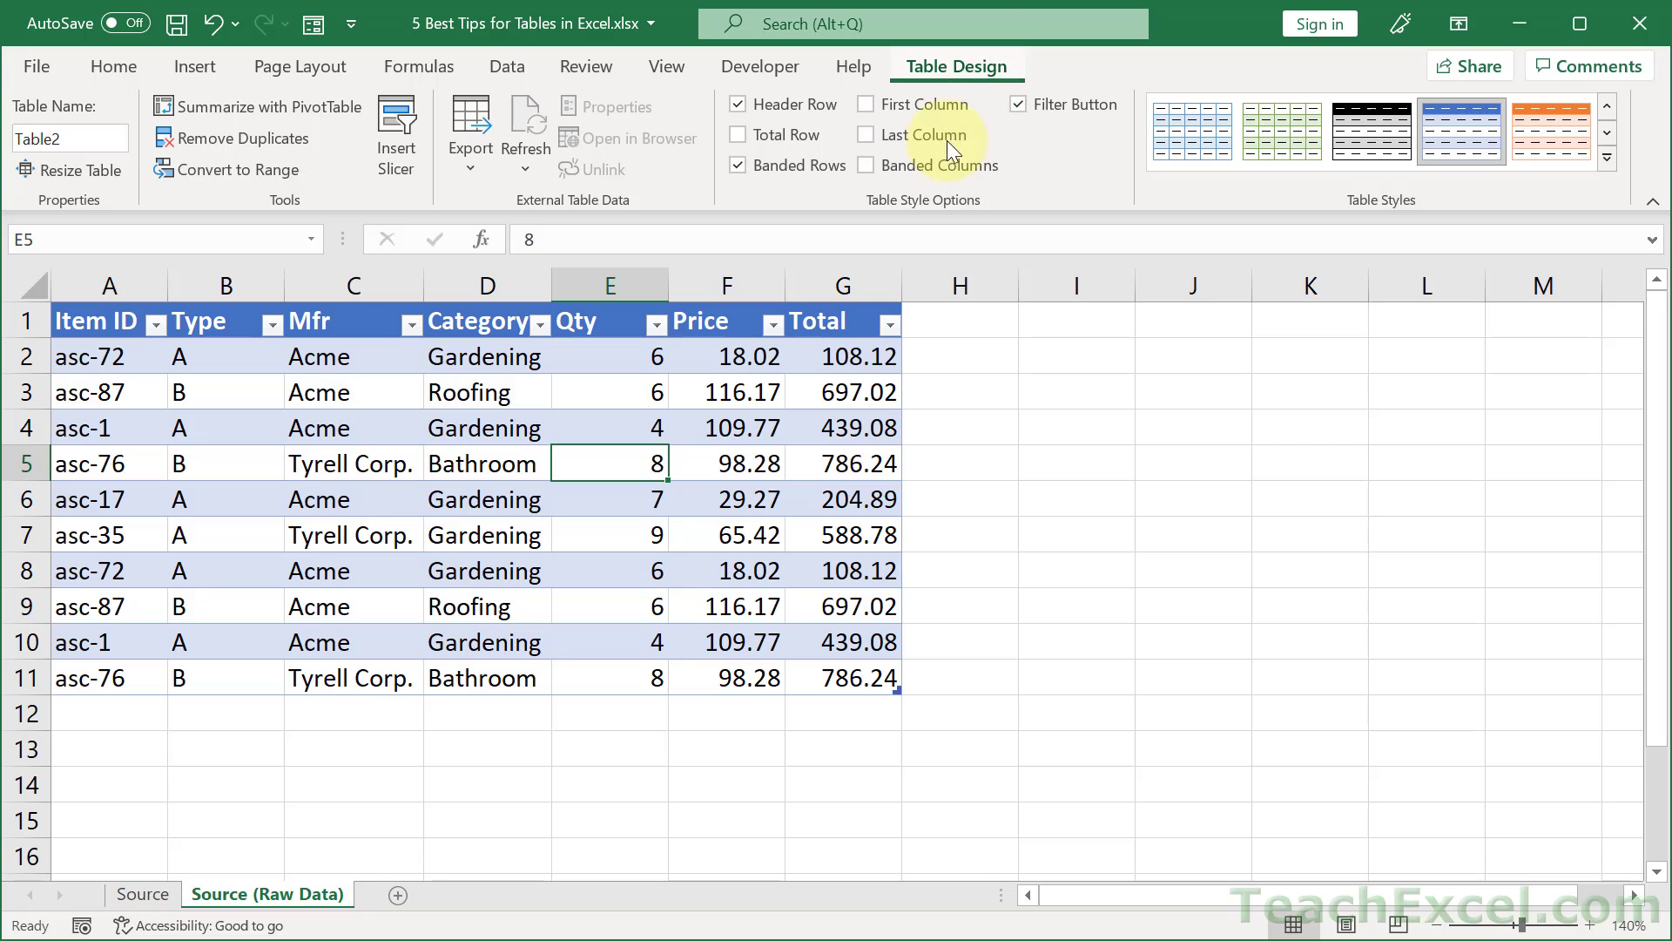
click(402, 142)
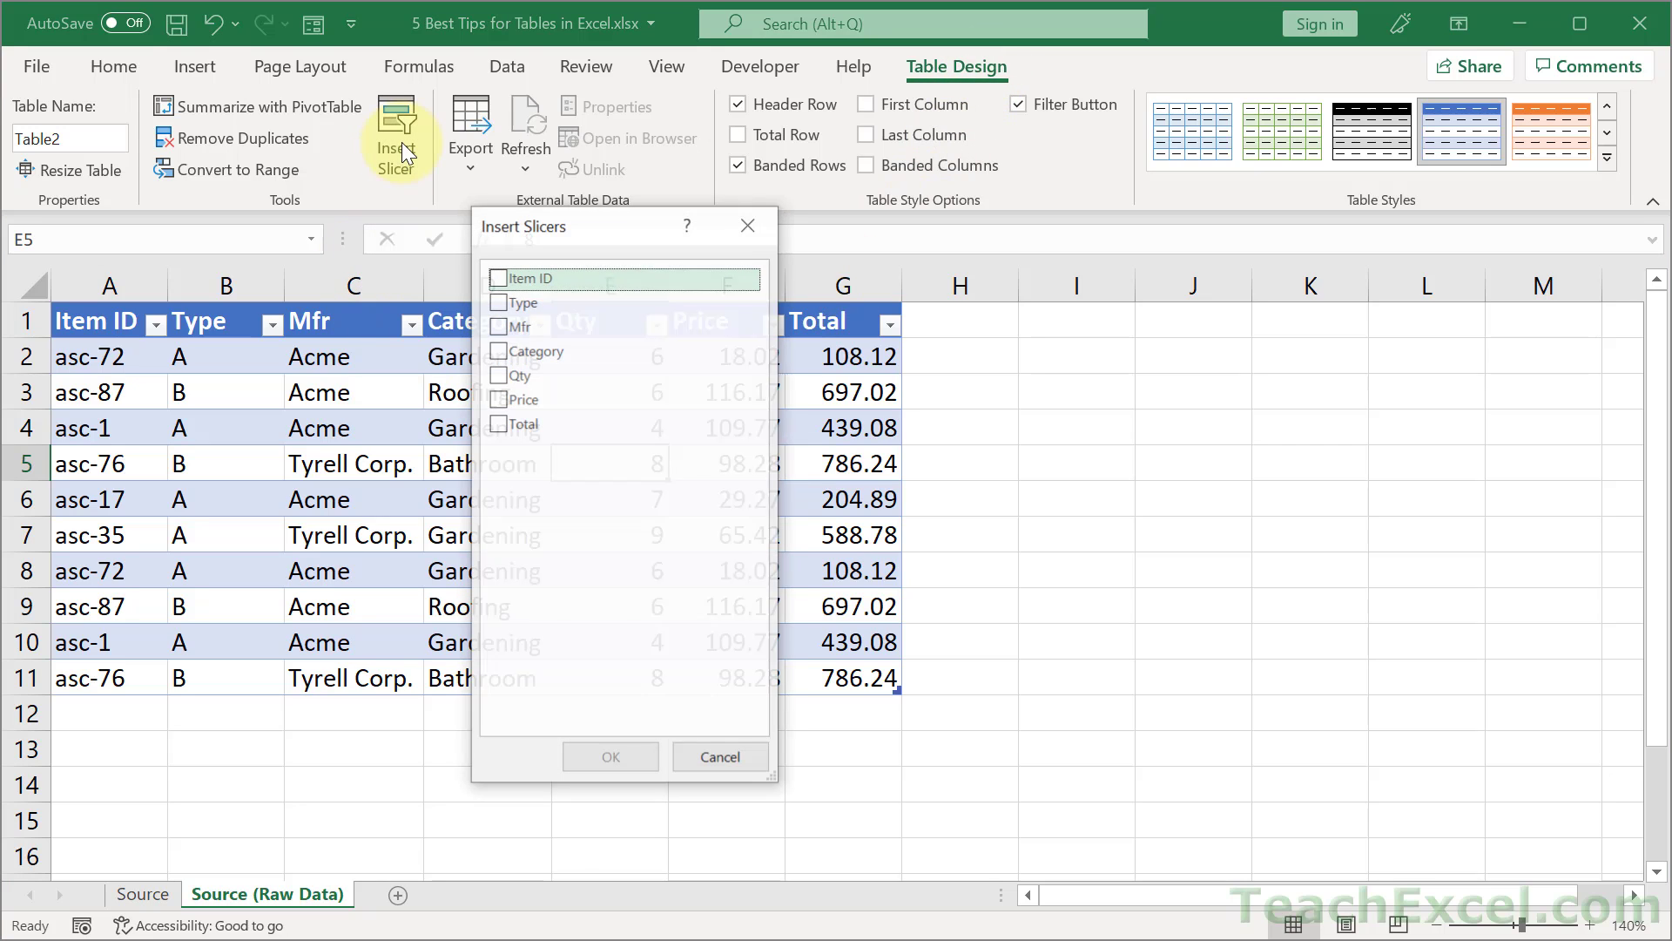
drag(609, 217, 1092, 250)
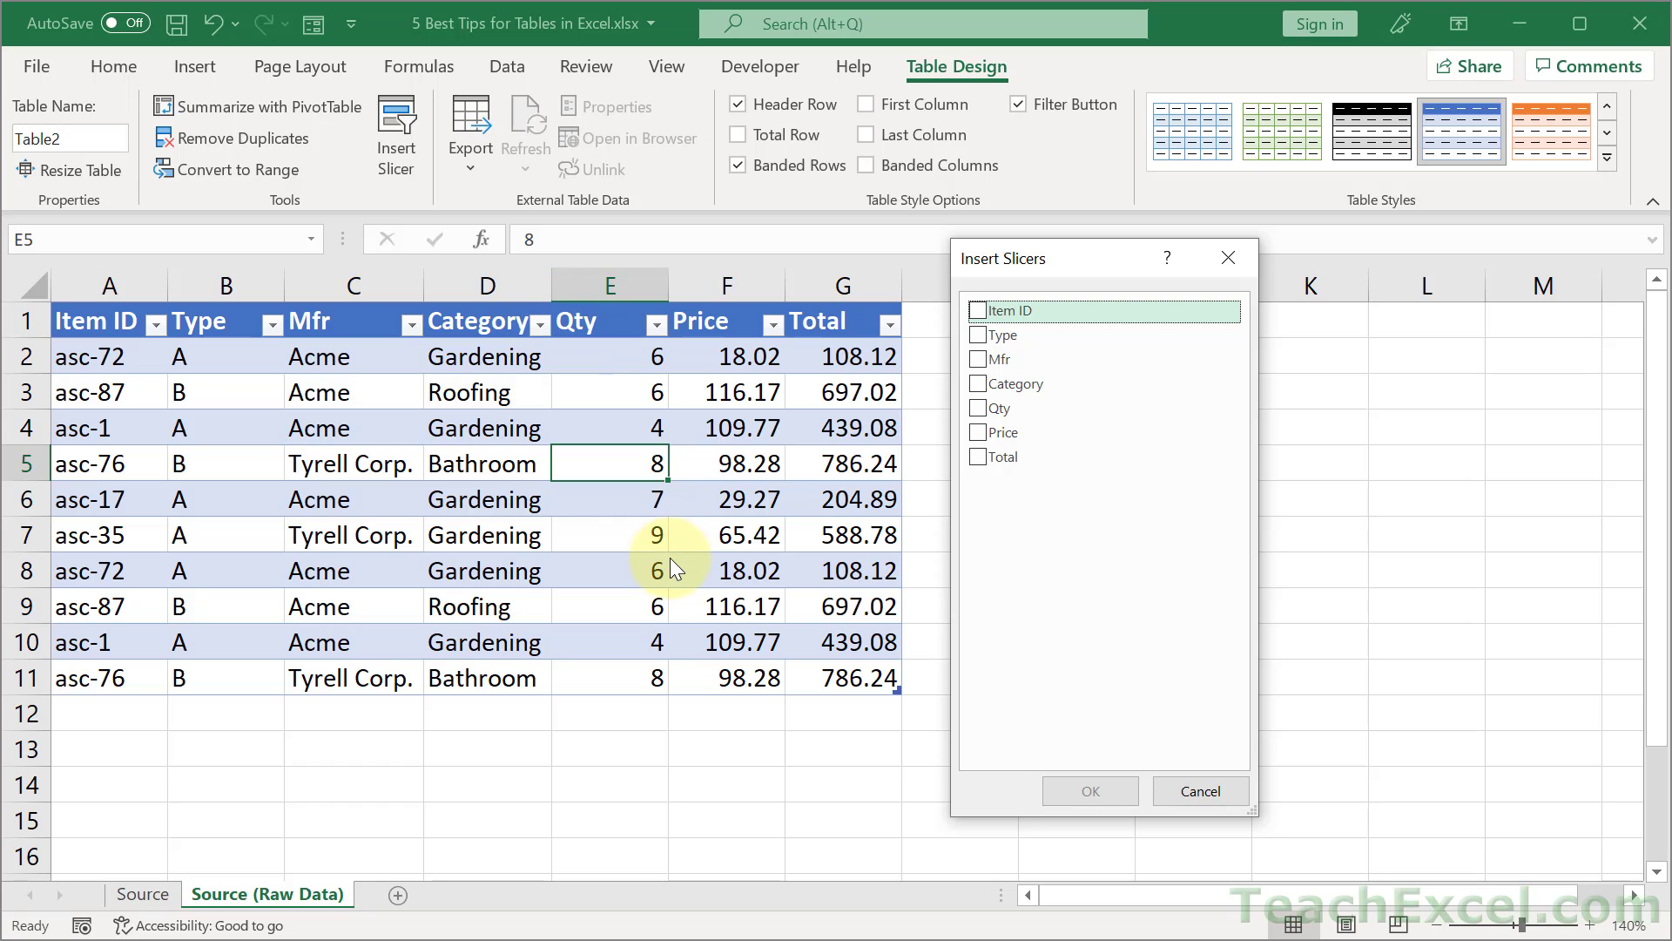
click(977, 382)
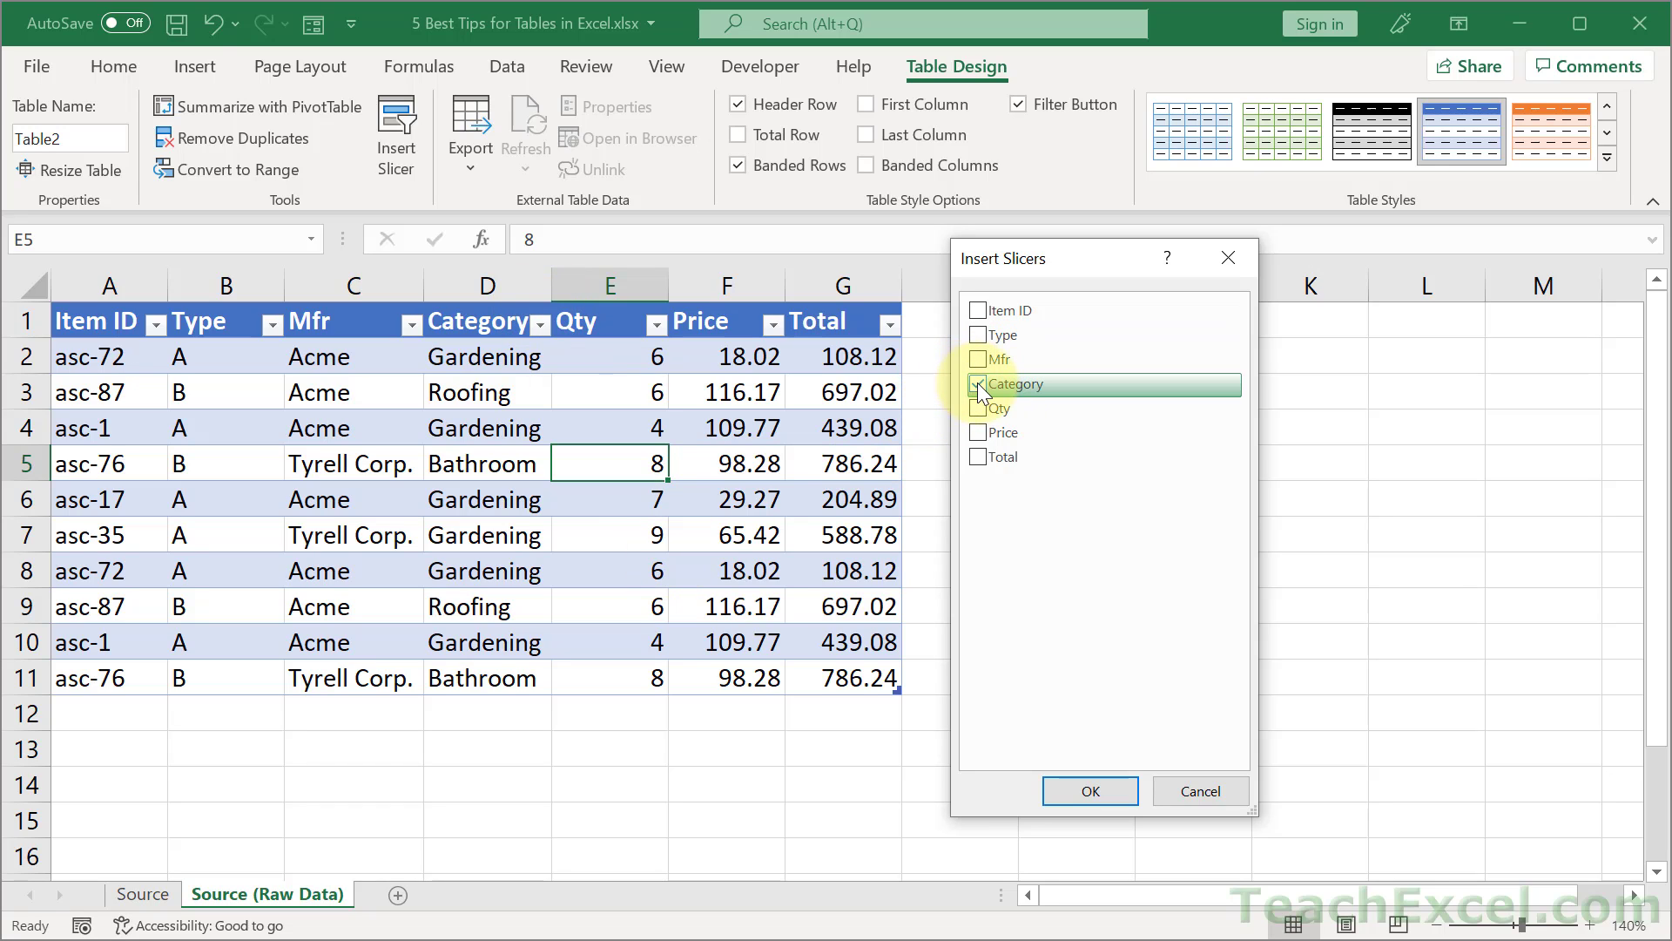
click(1084, 792)
Move the slicer right of the table, shorten it, and filter by Bathroom, Gardening, Roofing.
drag(877, 388, 1144, 372)
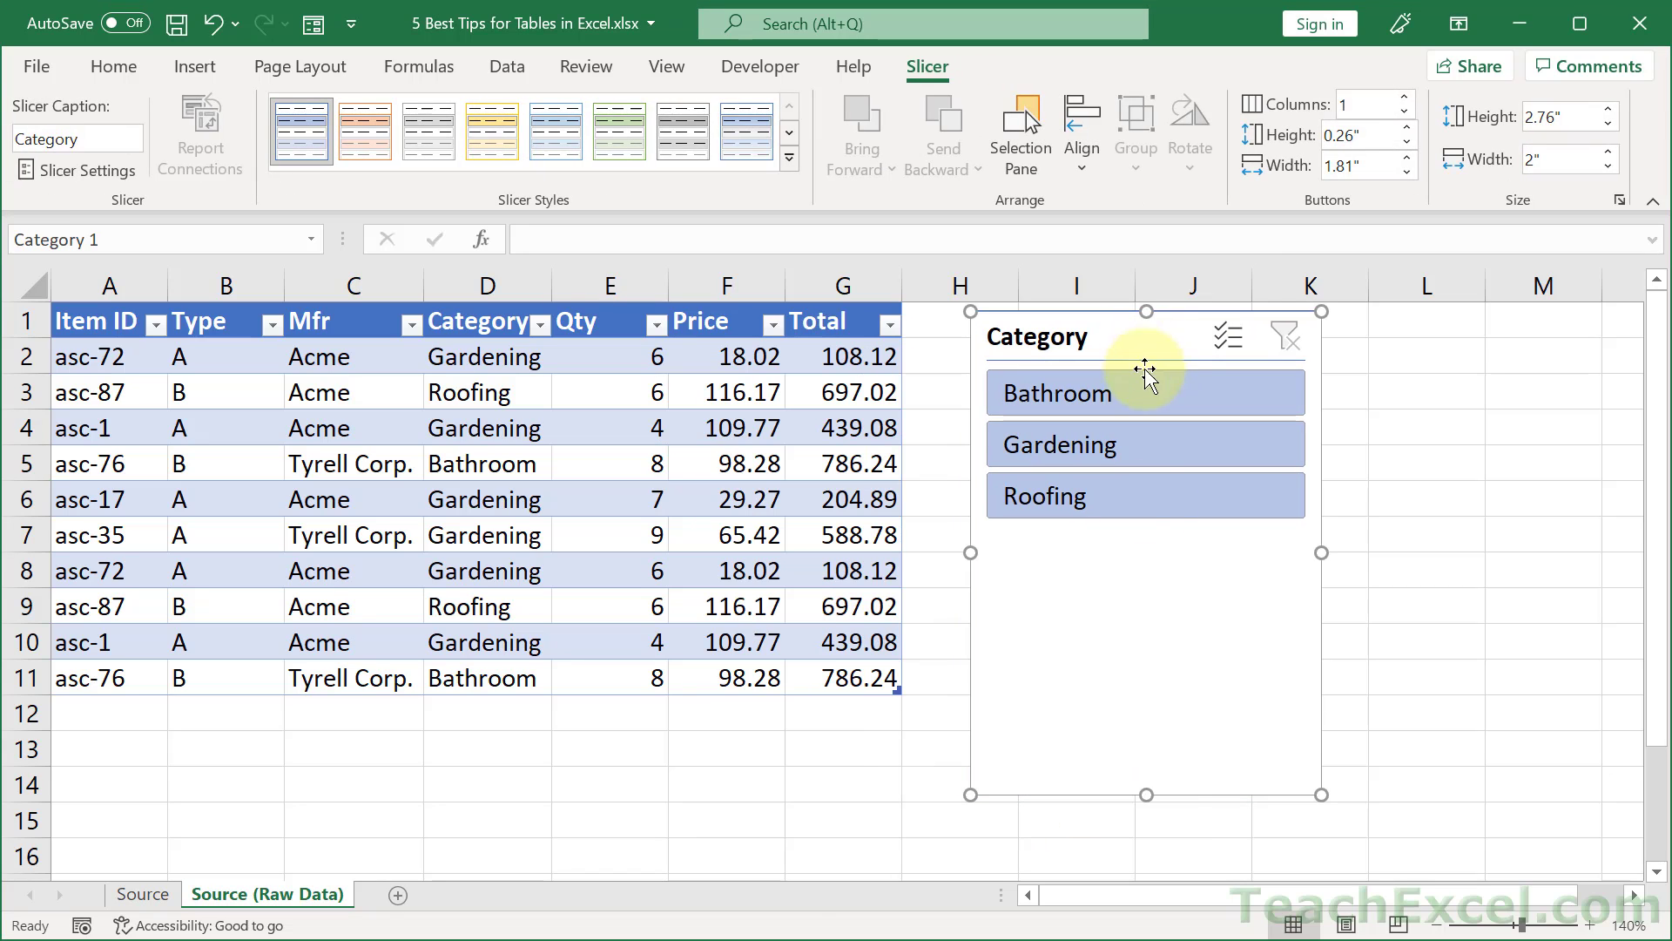
drag(1146, 795, 1146, 638)
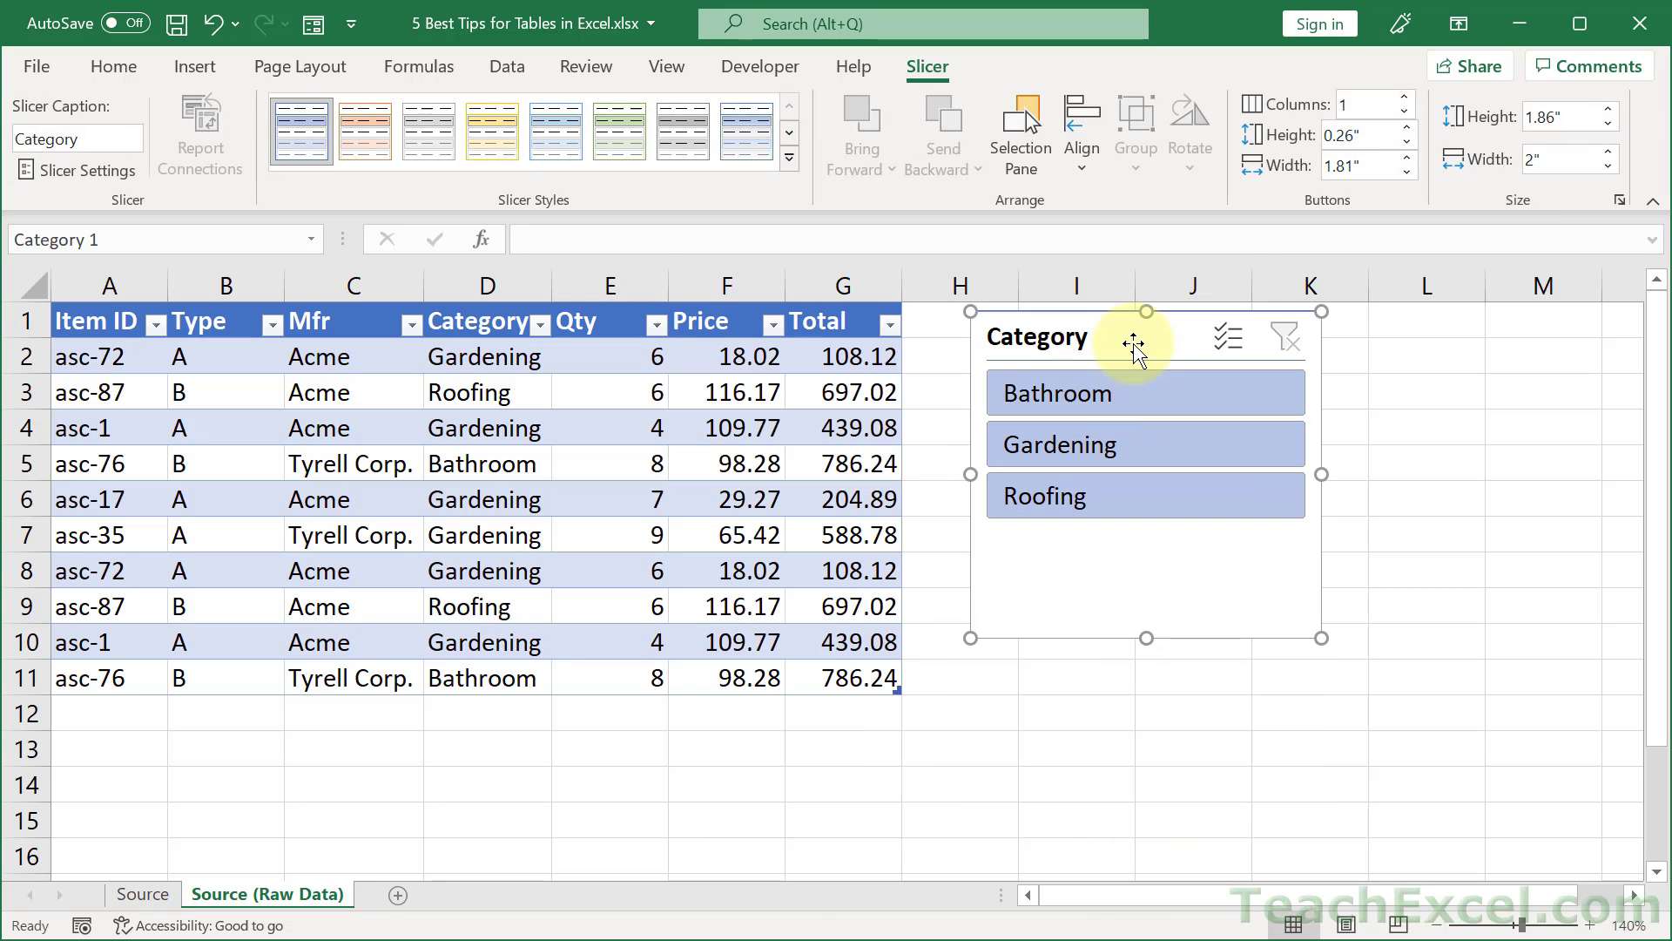
click(1108, 397)
click(1109, 449)
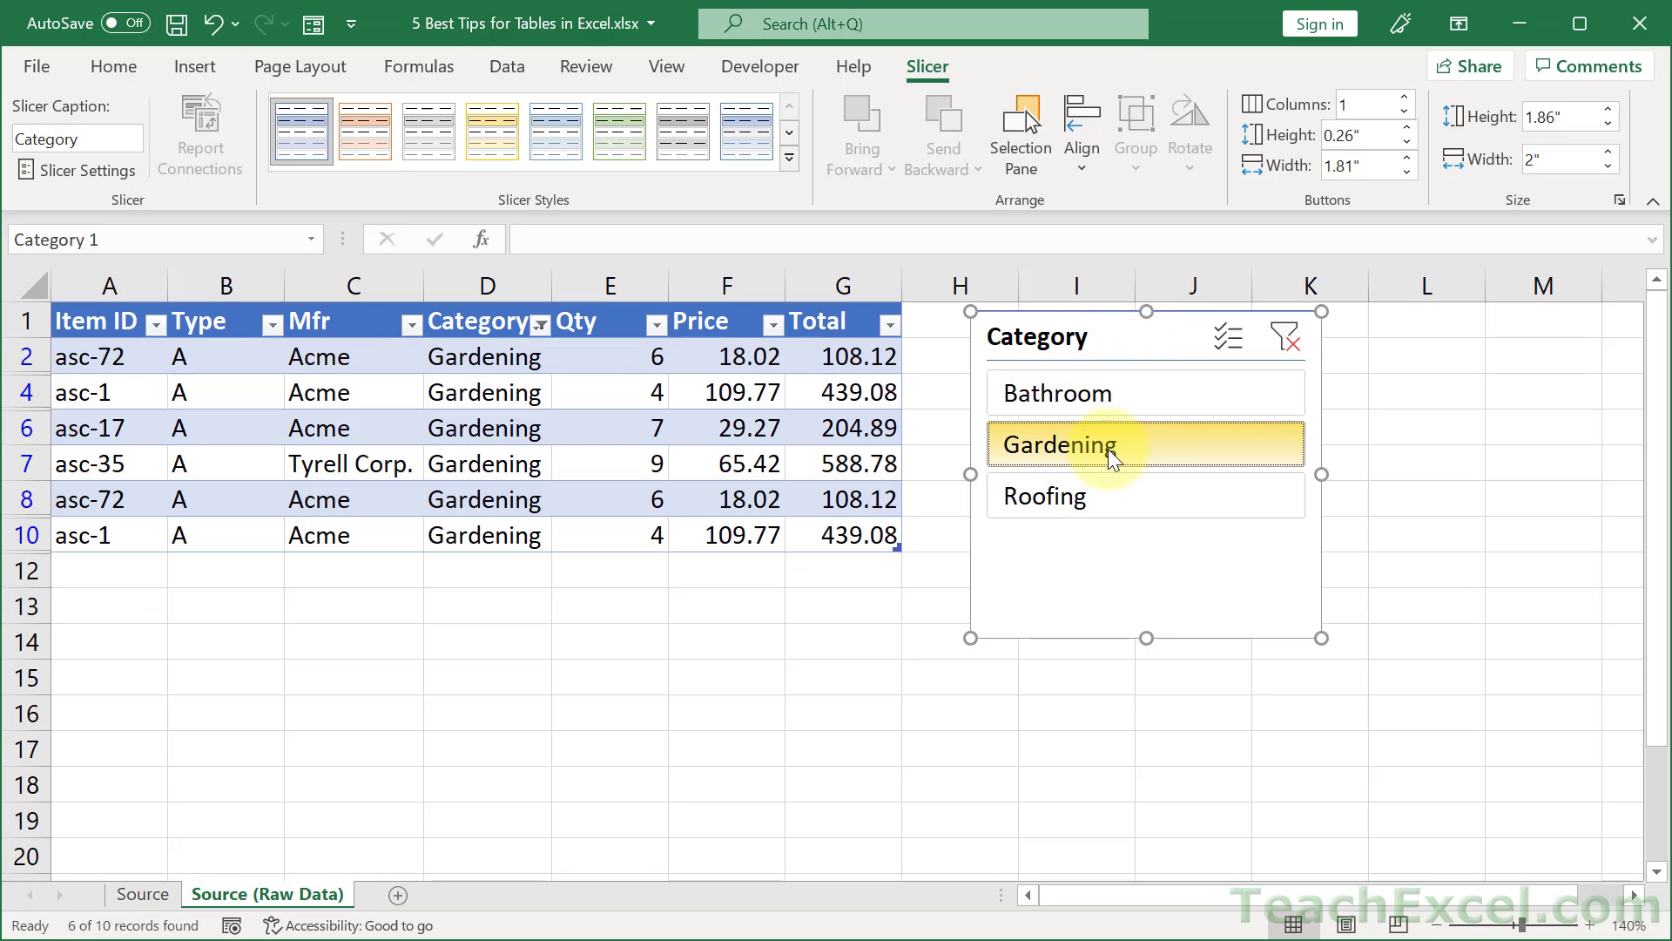
click(1099, 505)
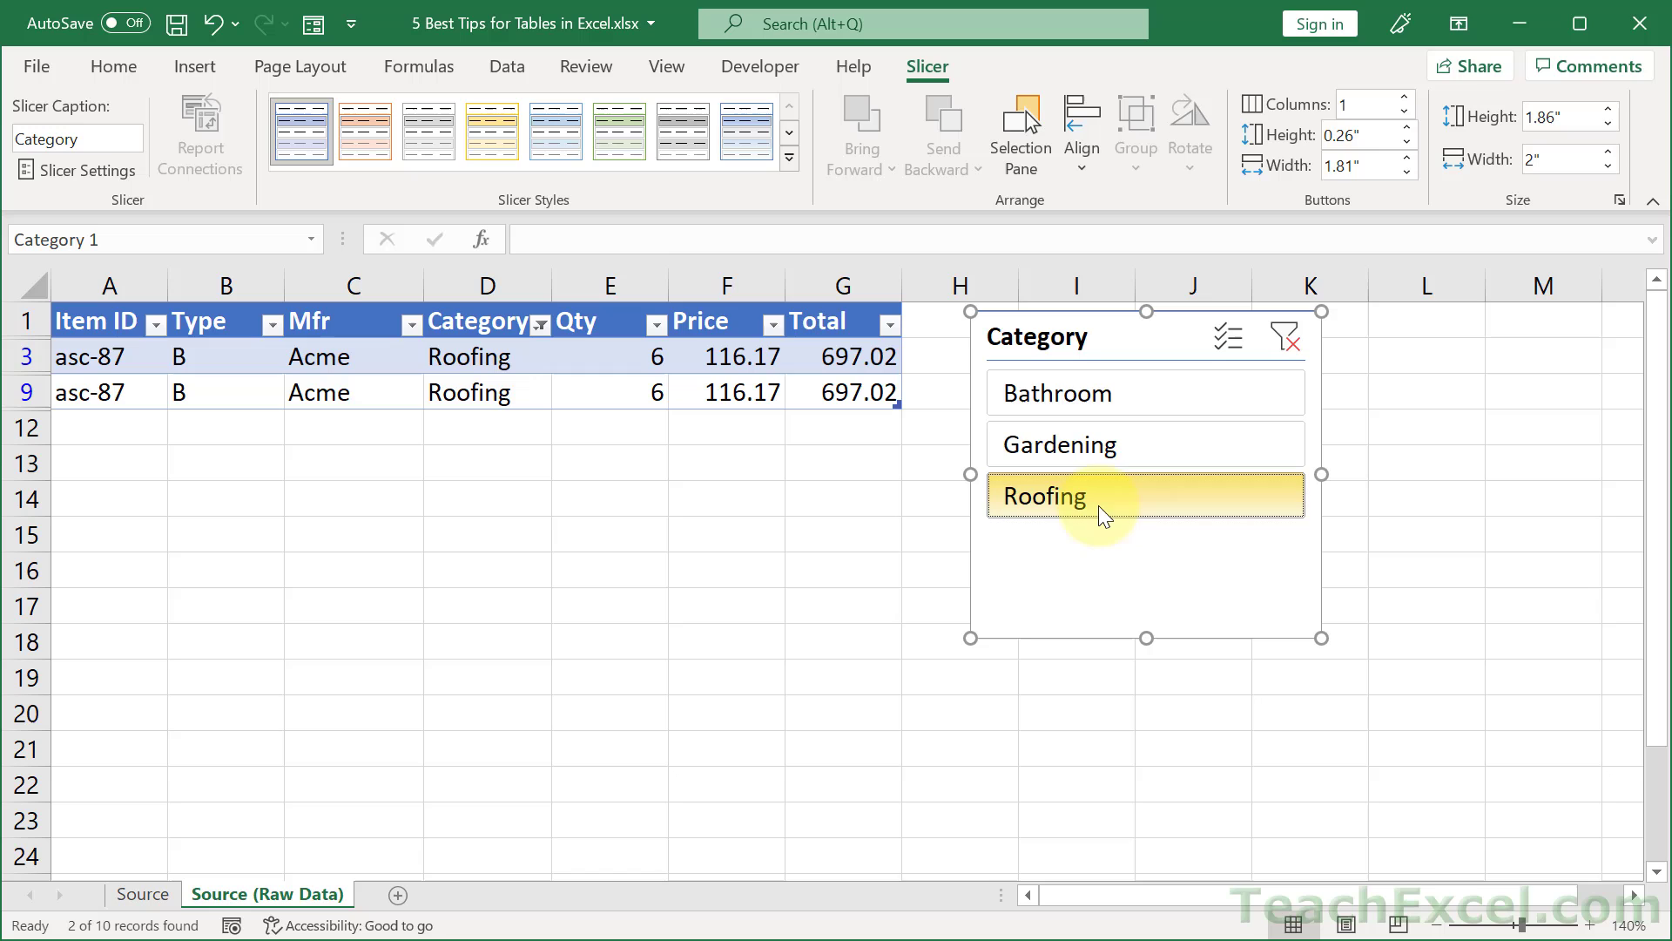
Filter several categories with Multi-Select, then clear the filter to show all ten rows.
click(1226, 338)
click(1134, 397)
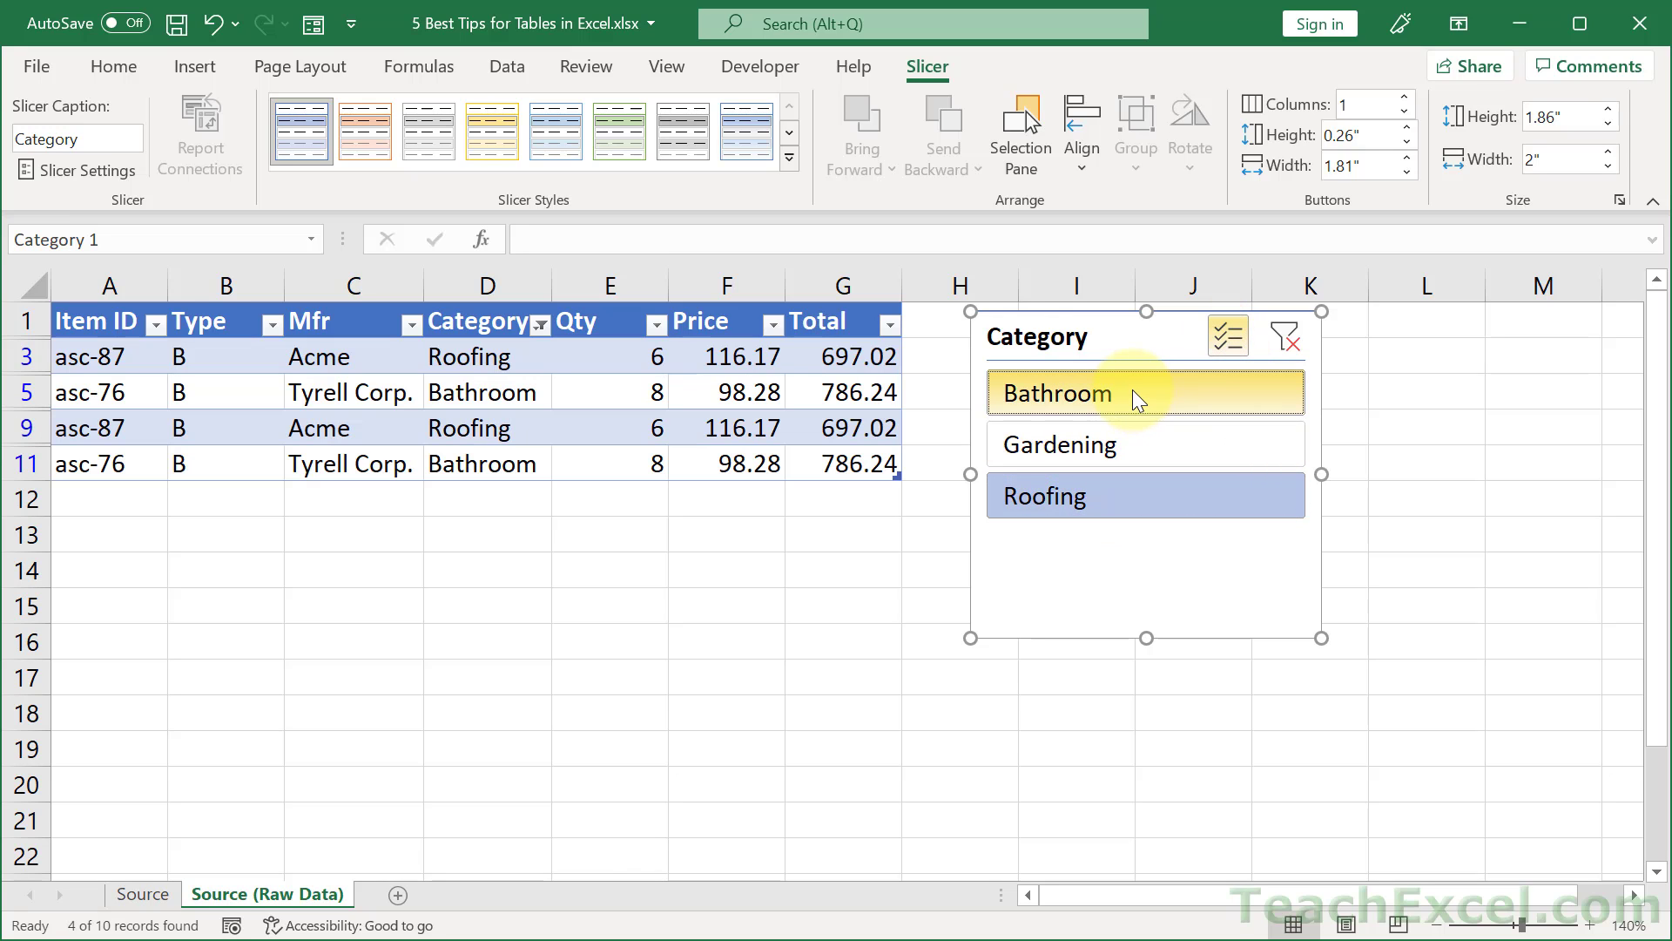
click(1127, 456)
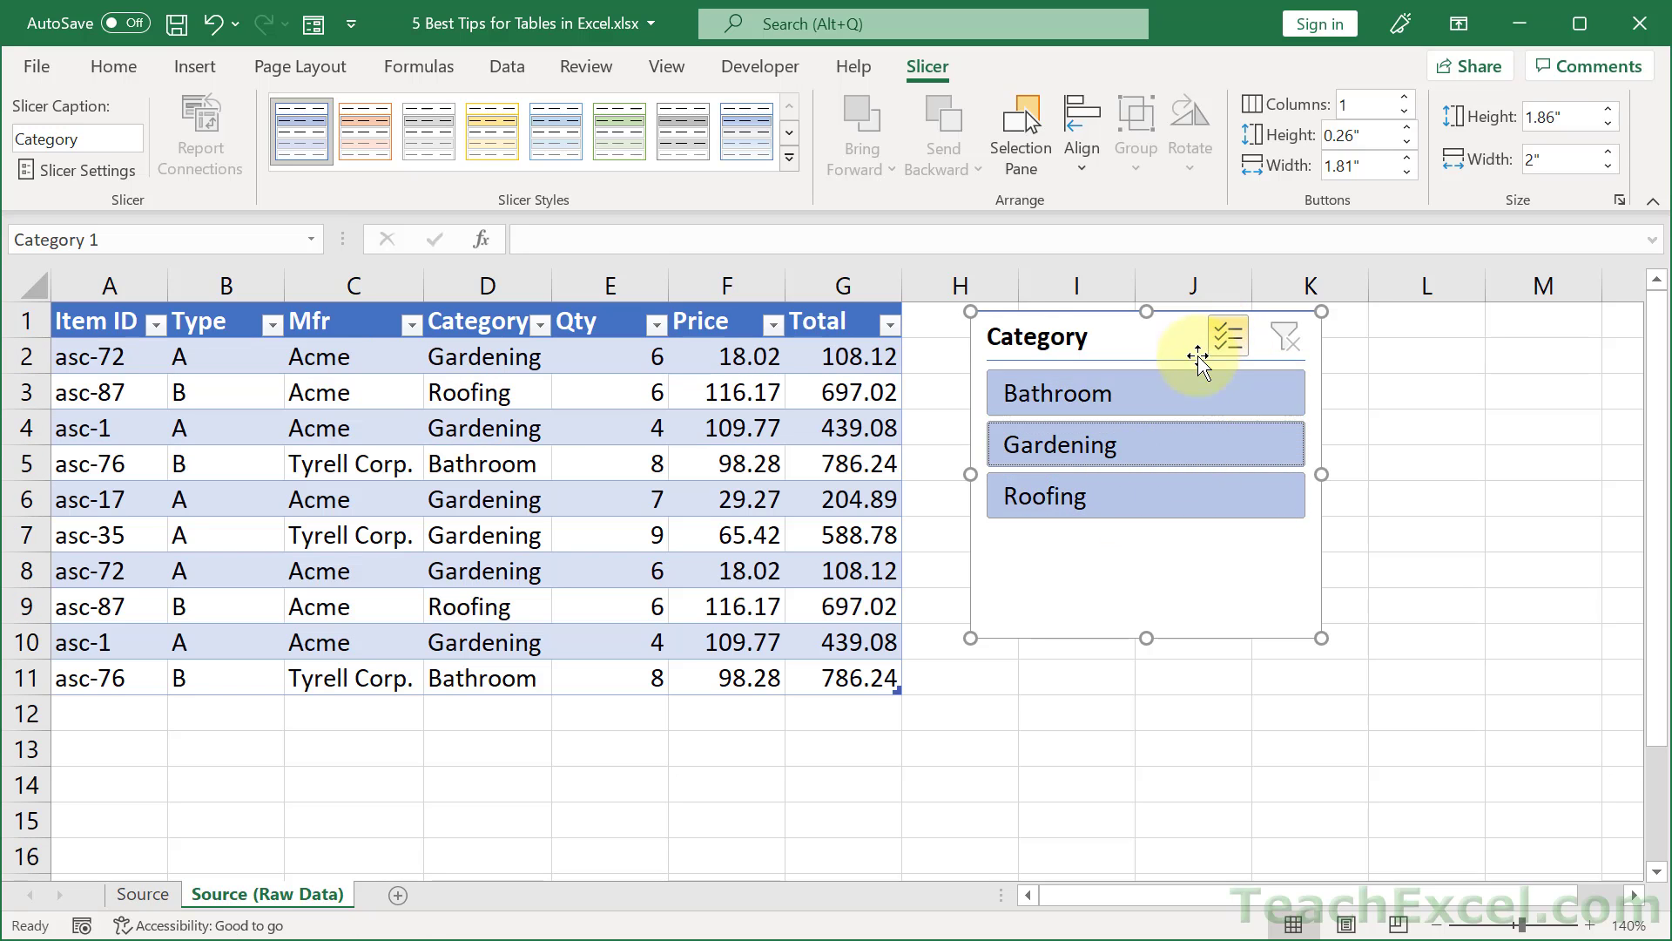
click(1171, 464)
click(1284, 340)
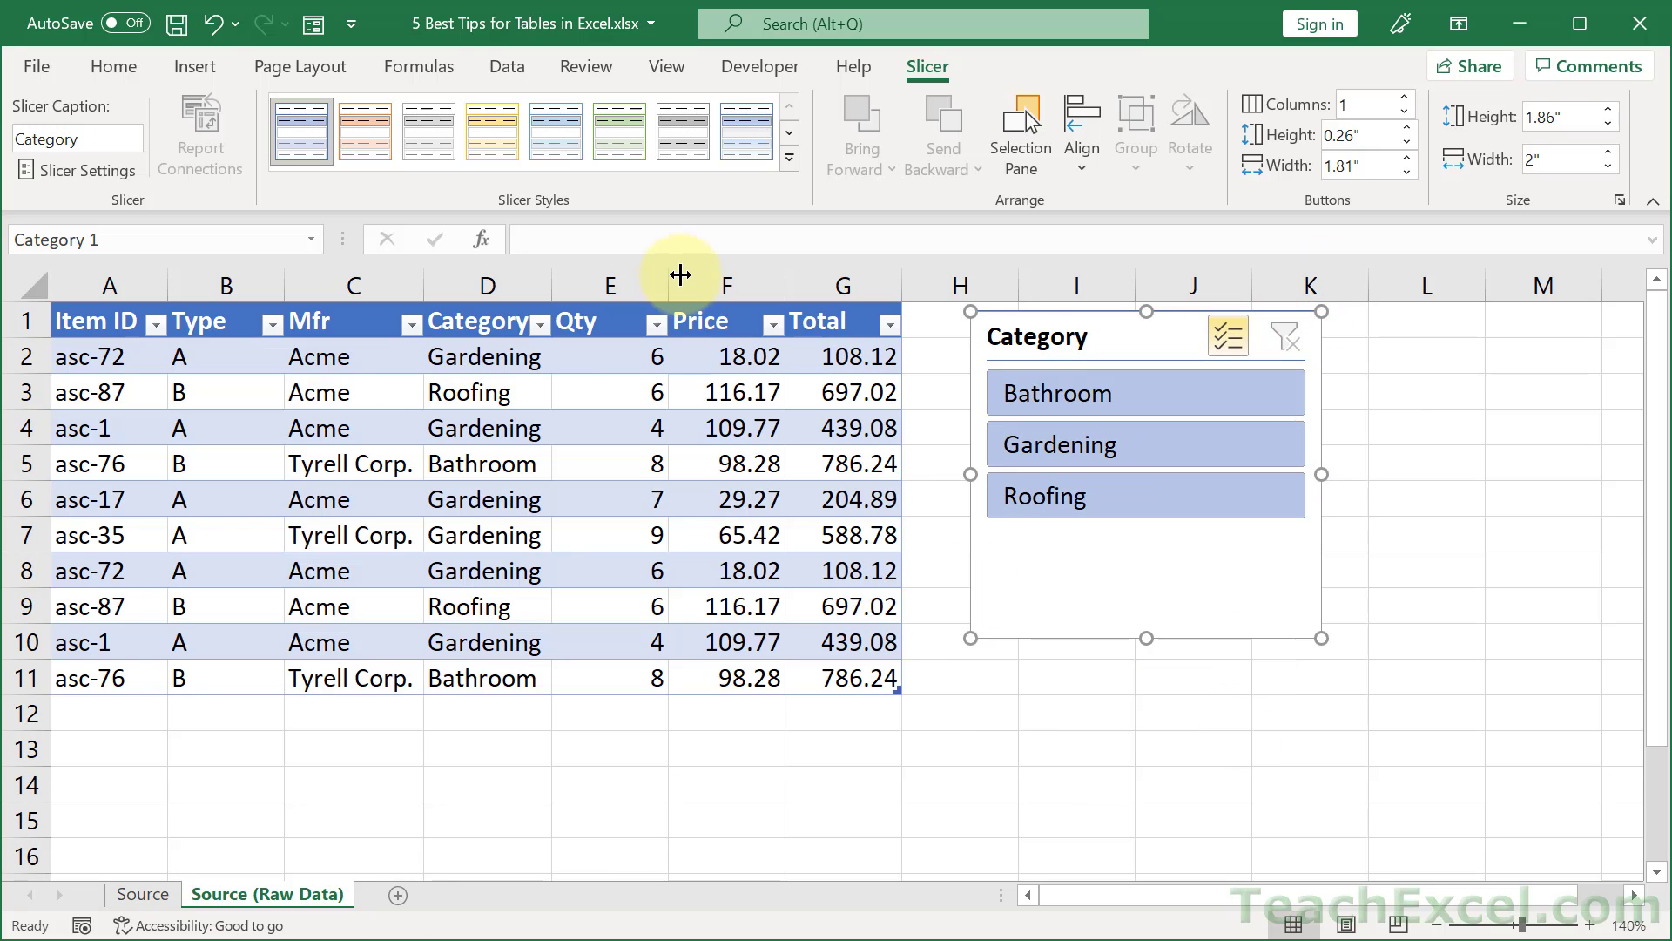
click(541, 333)
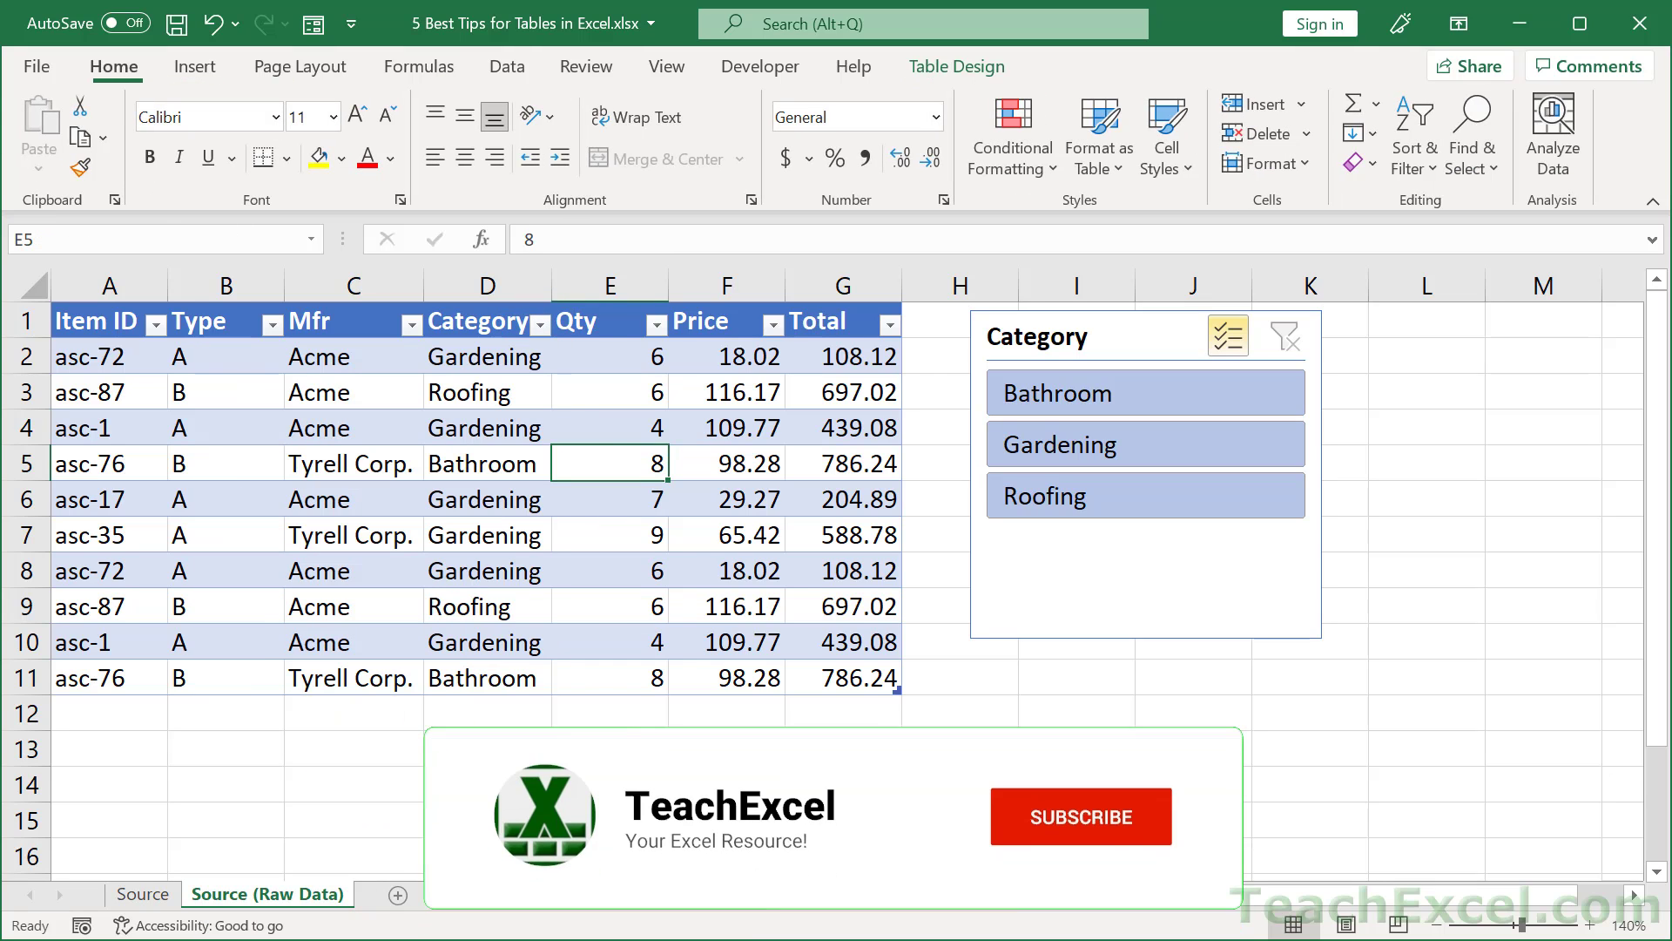
click(1132, 343)
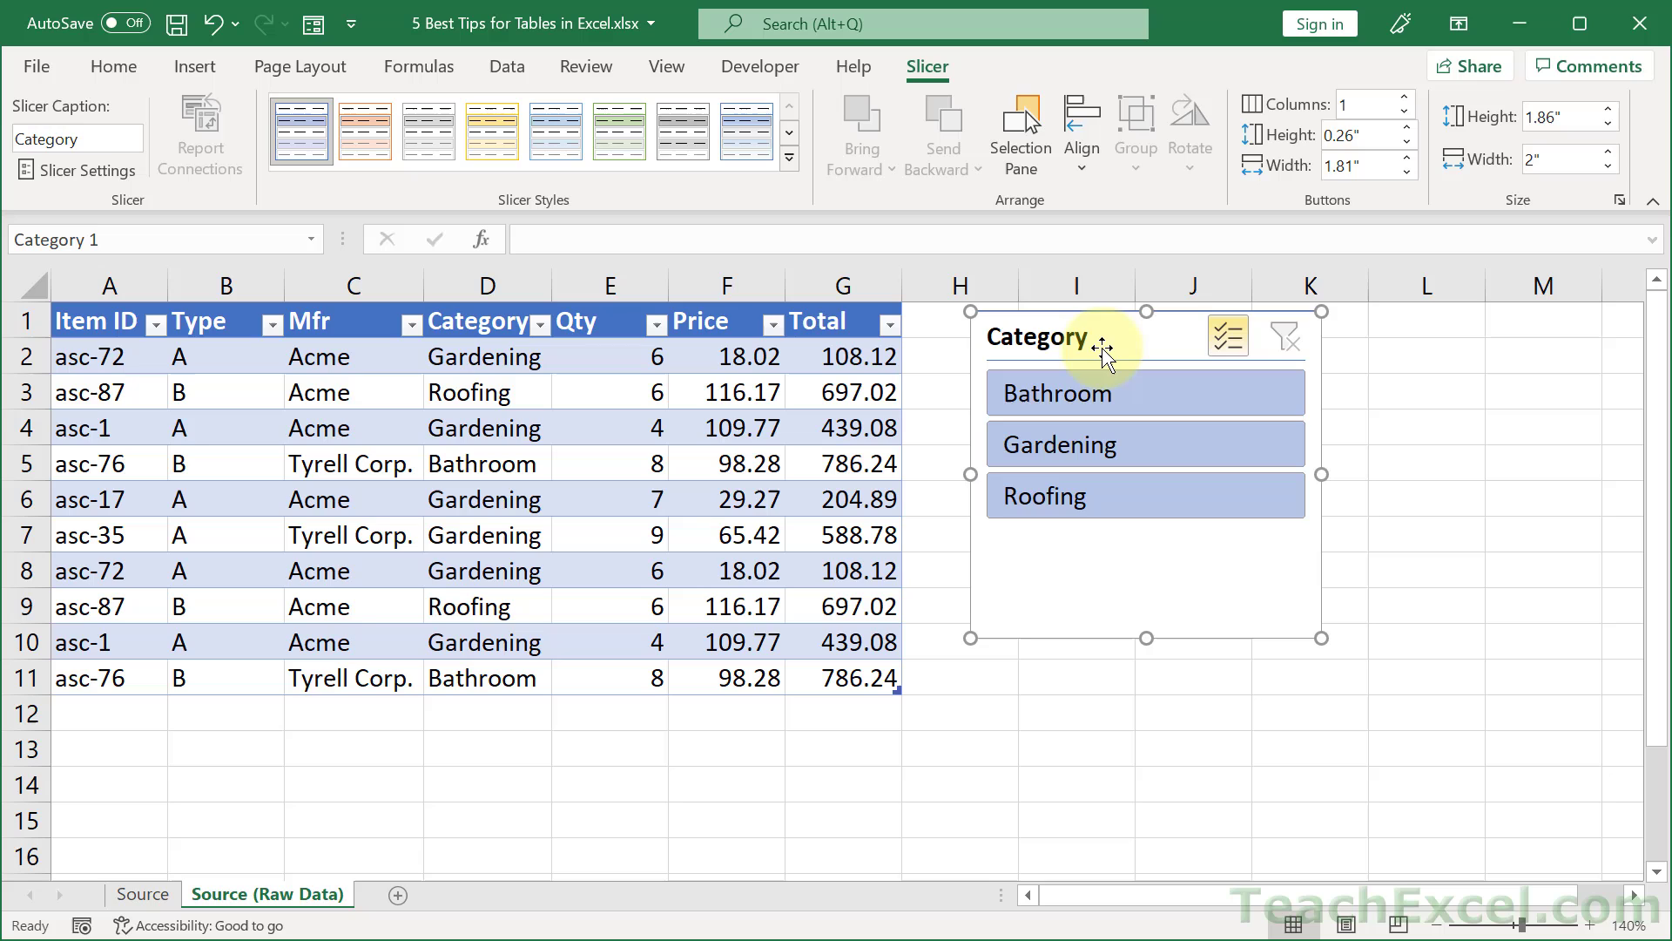
click(618, 463)
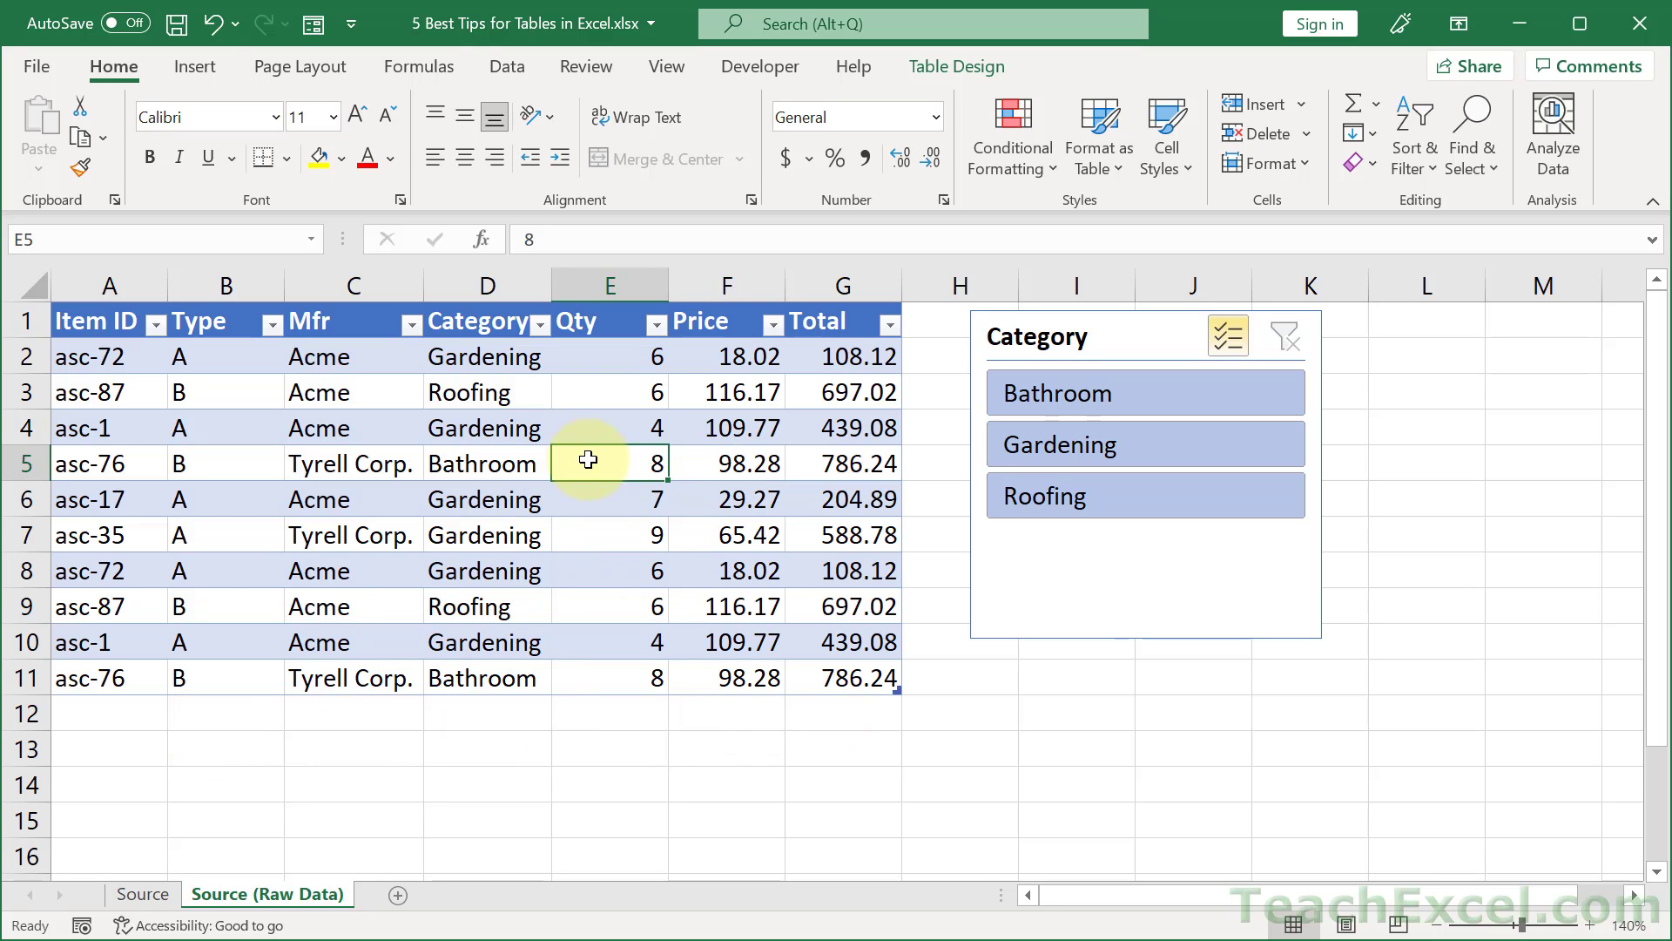
Add a total row to the table and make F12 sum the Price column.
click(939, 71)
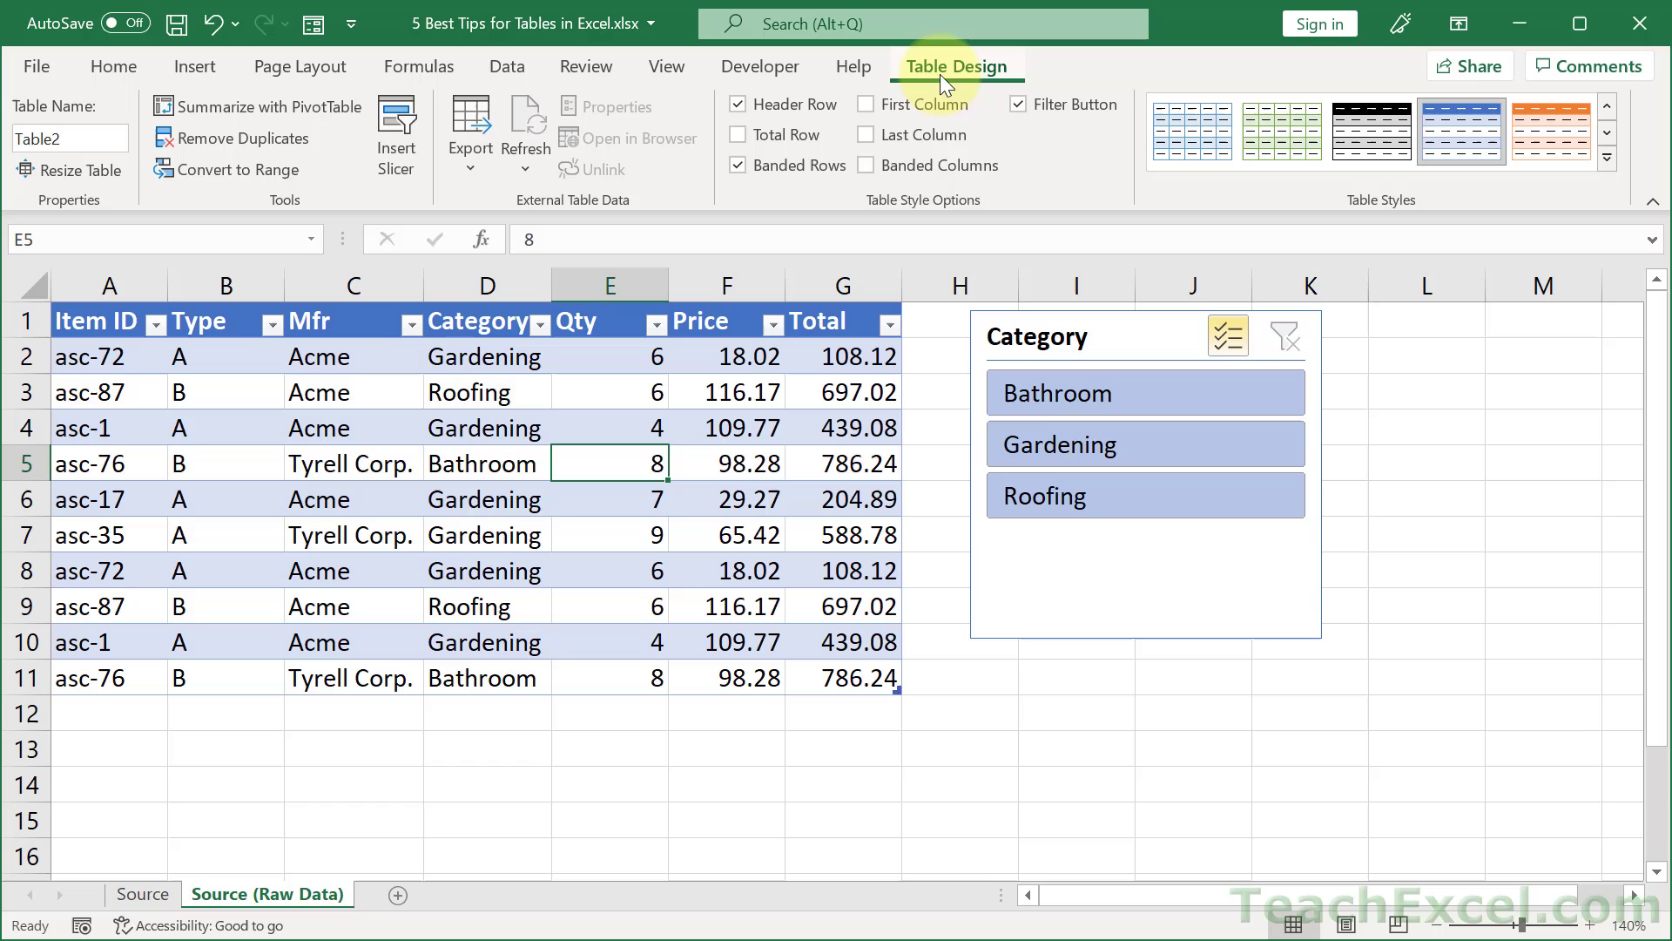
click(778, 139)
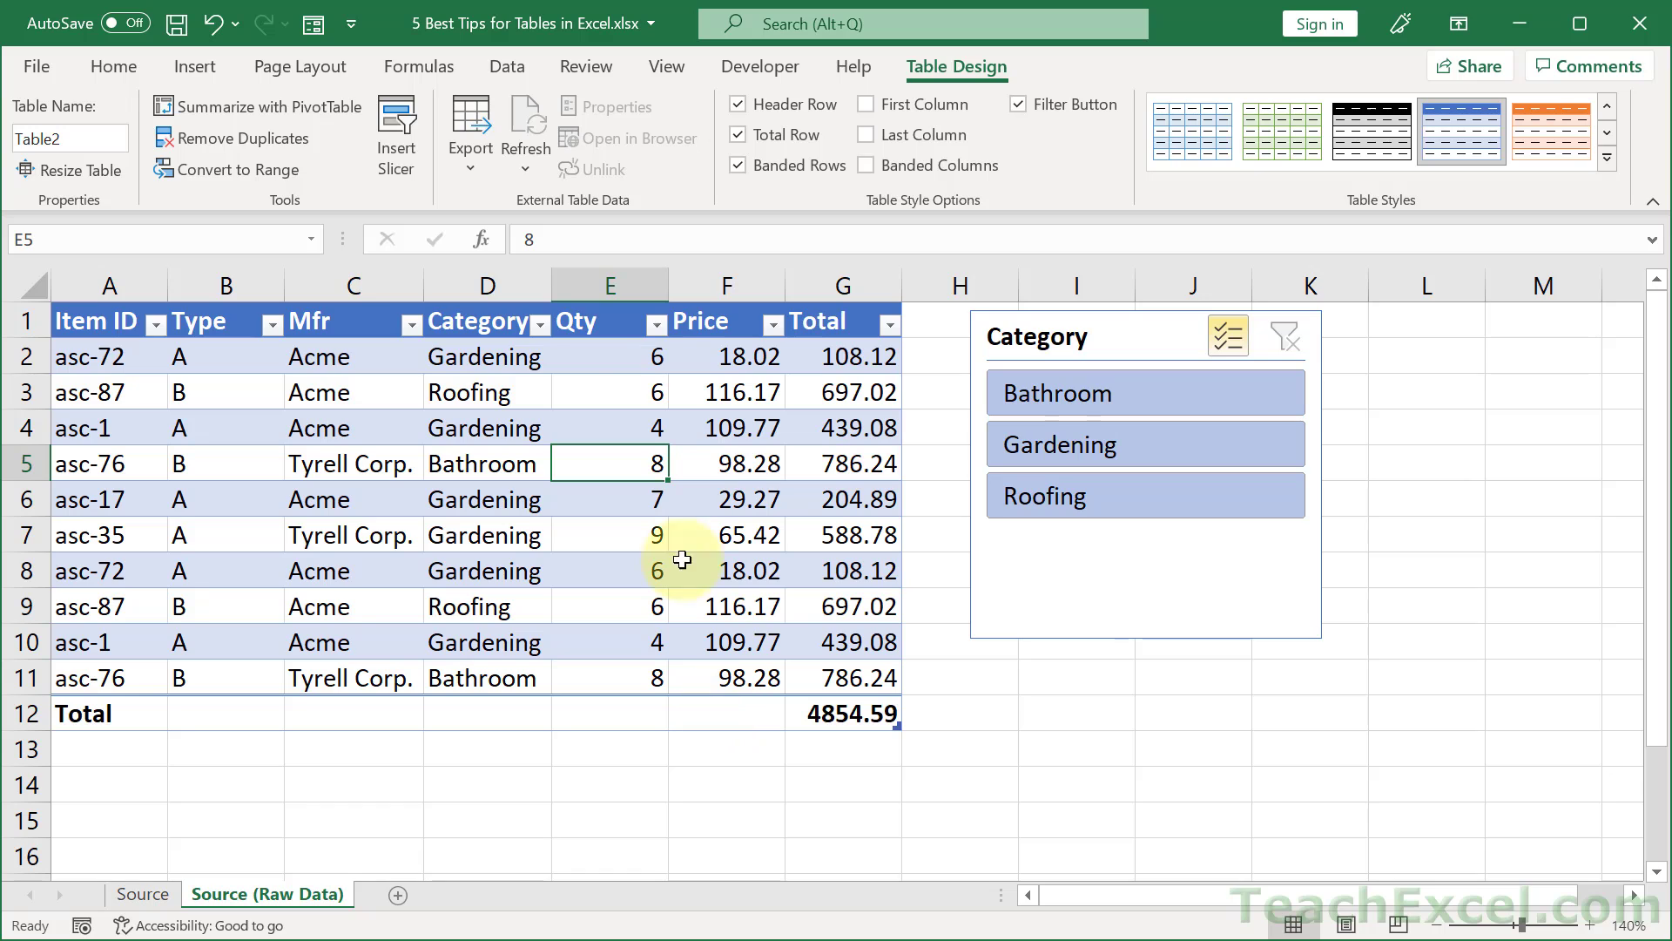
click(723, 713)
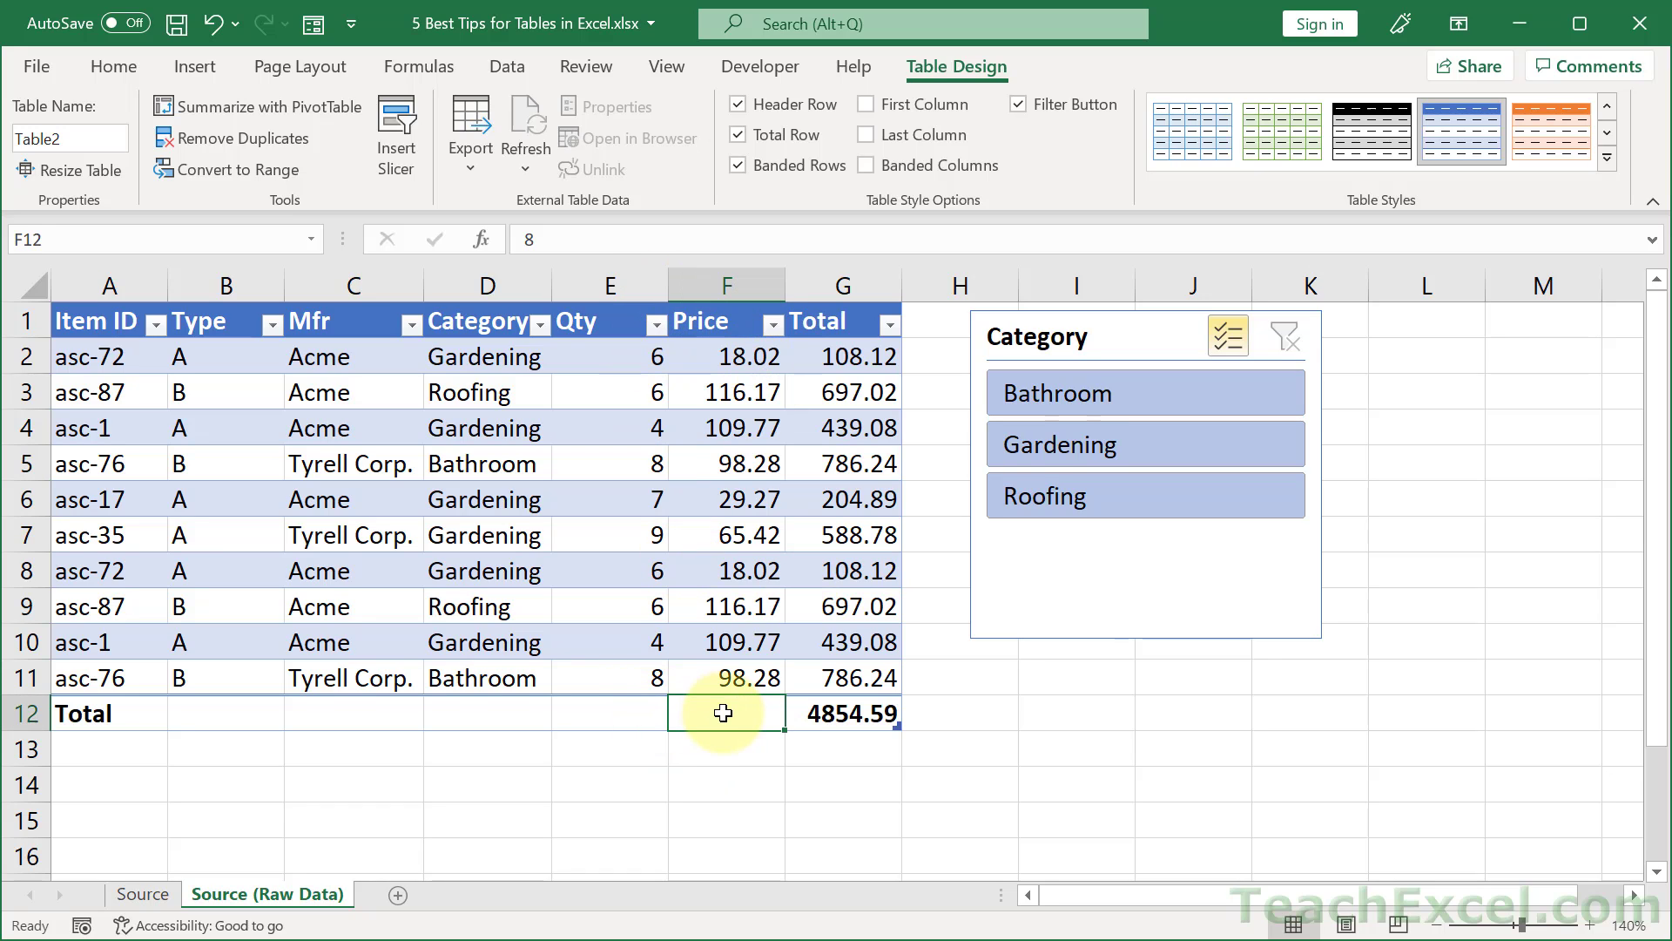
click(795, 717)
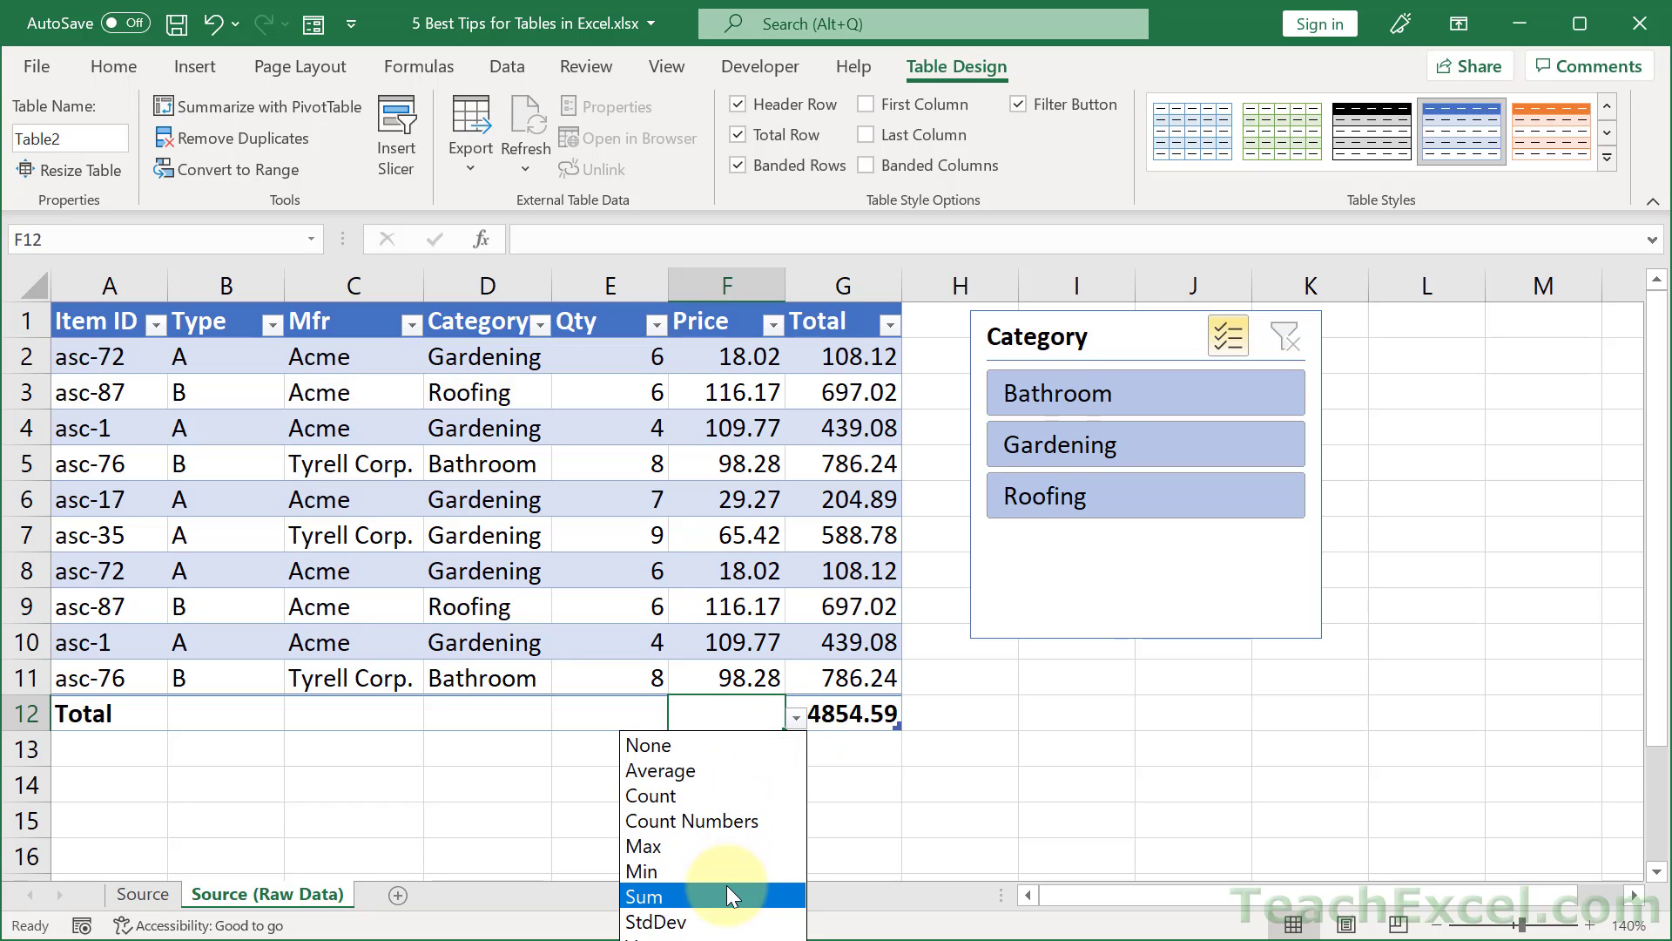
click(644, 898)
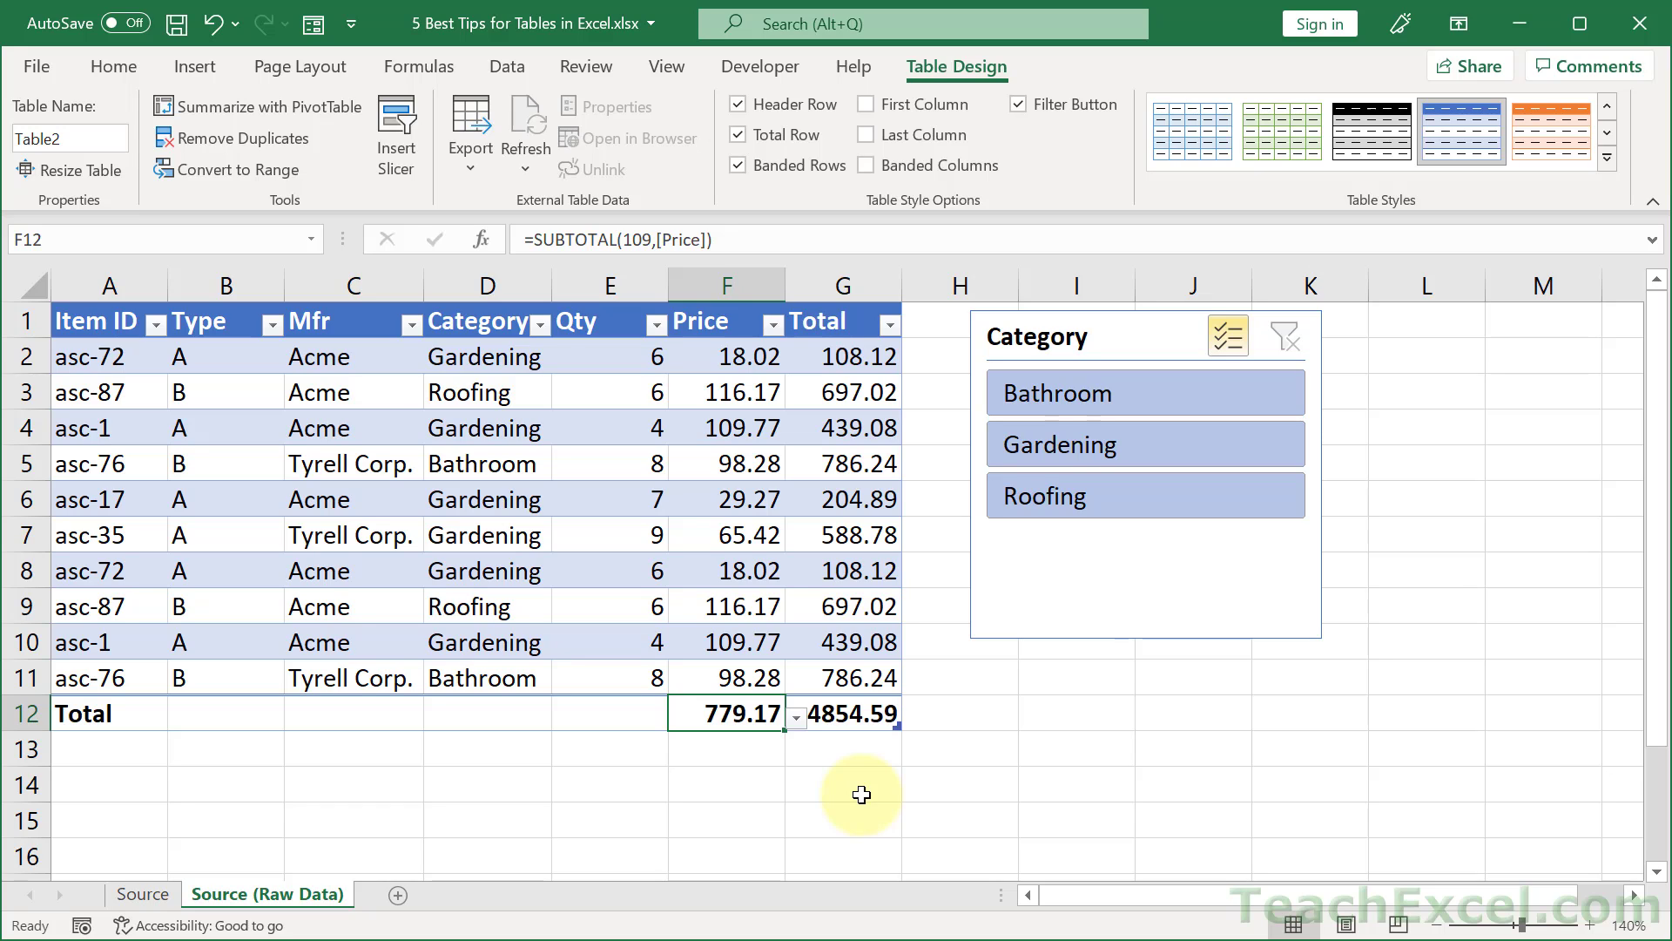
double_click(694, 715)
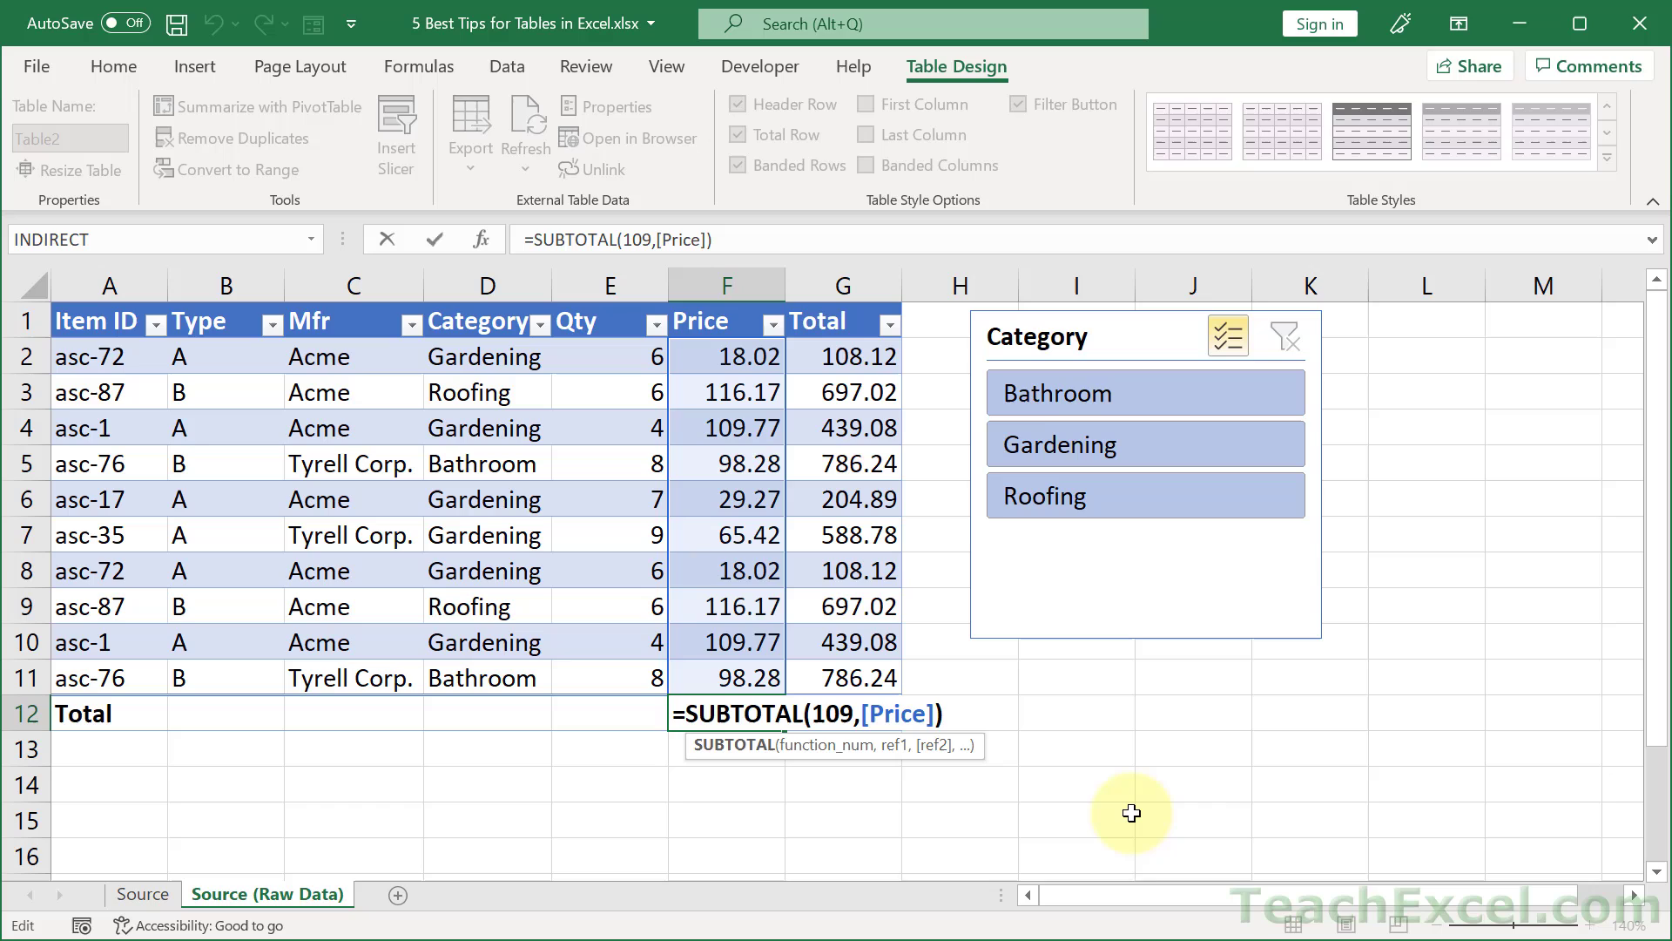
key(Escape)
Set the Qty total cell E12 to Sum, showing 64.
click(595, 713)
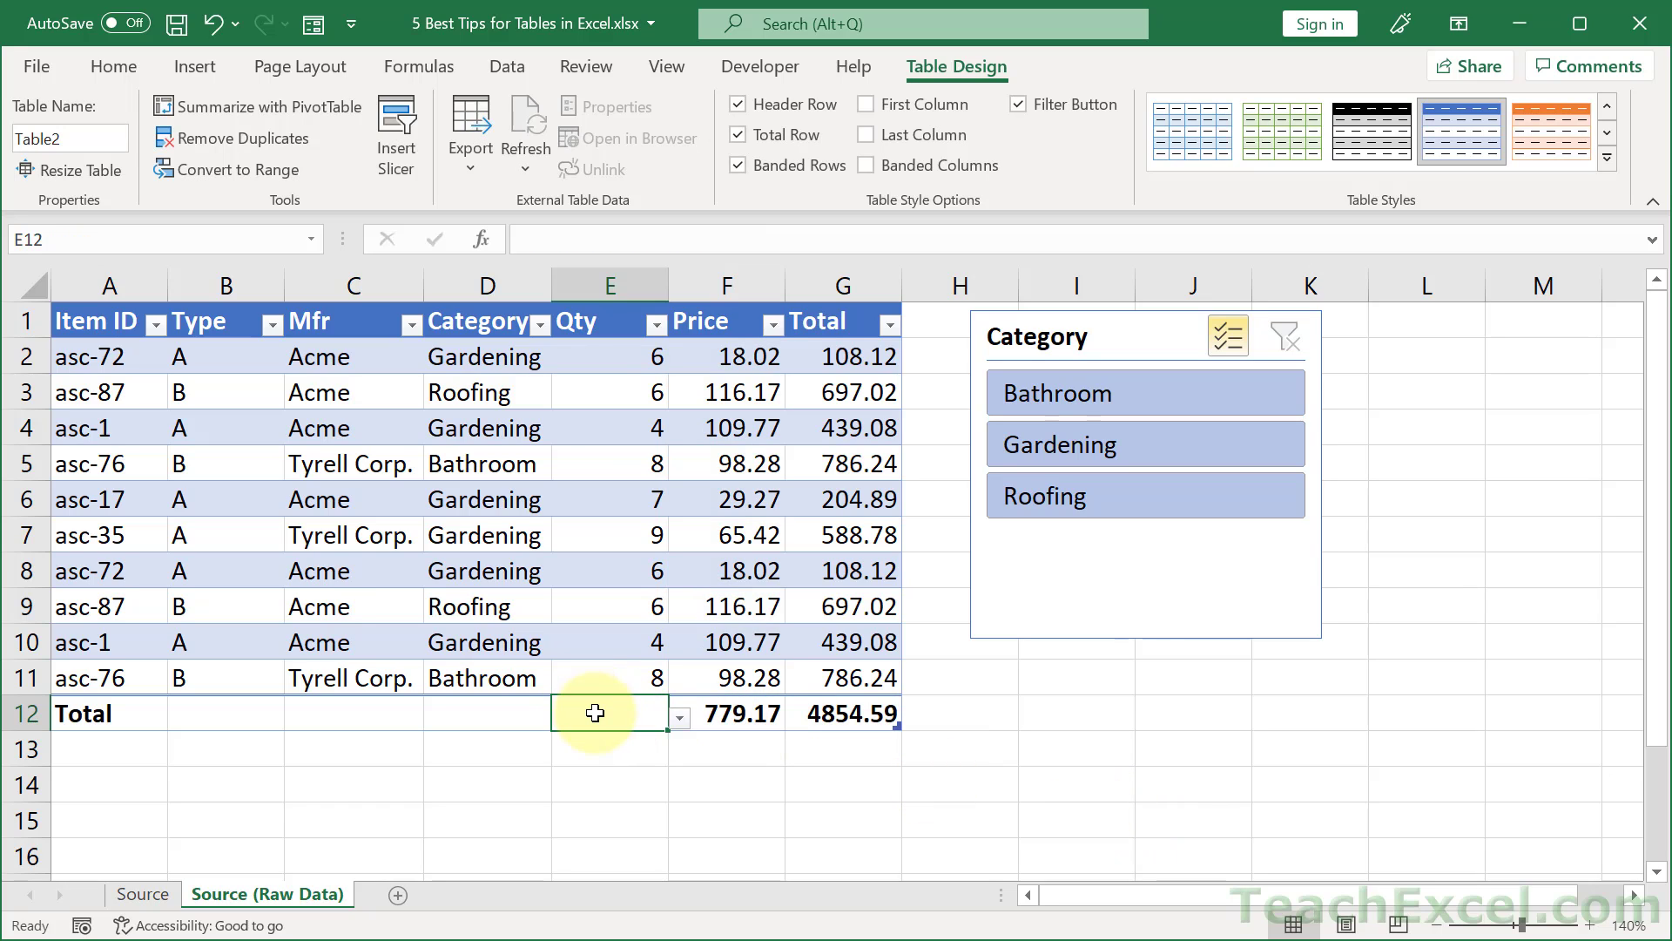
click(681, 718)
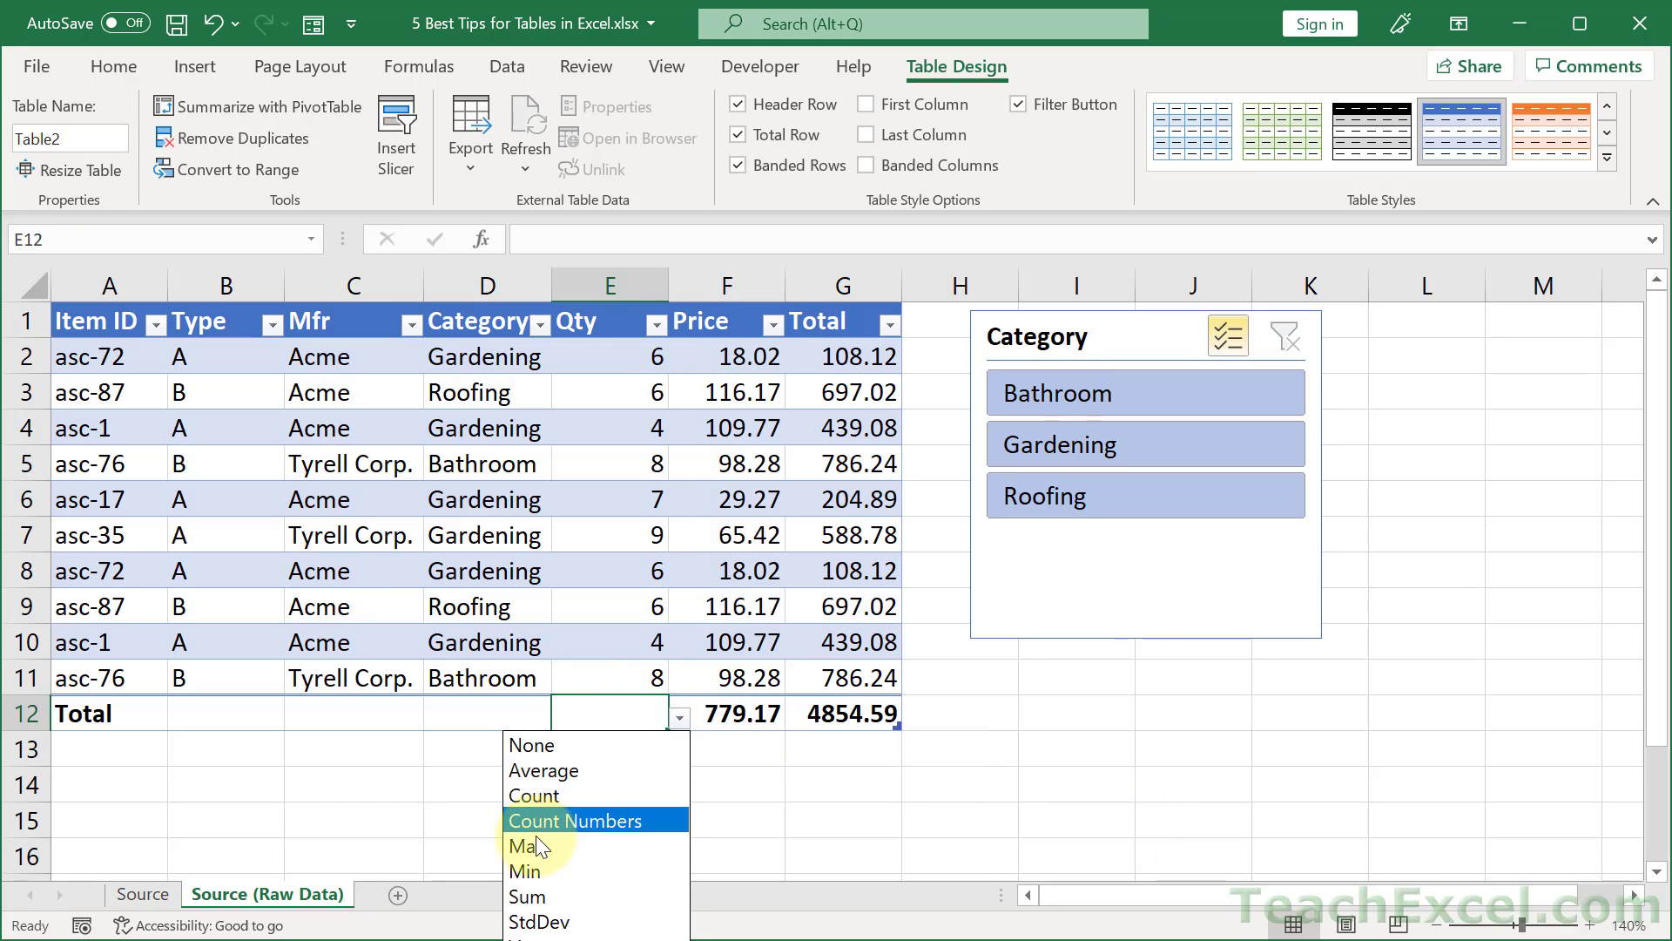
click(528, 897)
click(820, 856)
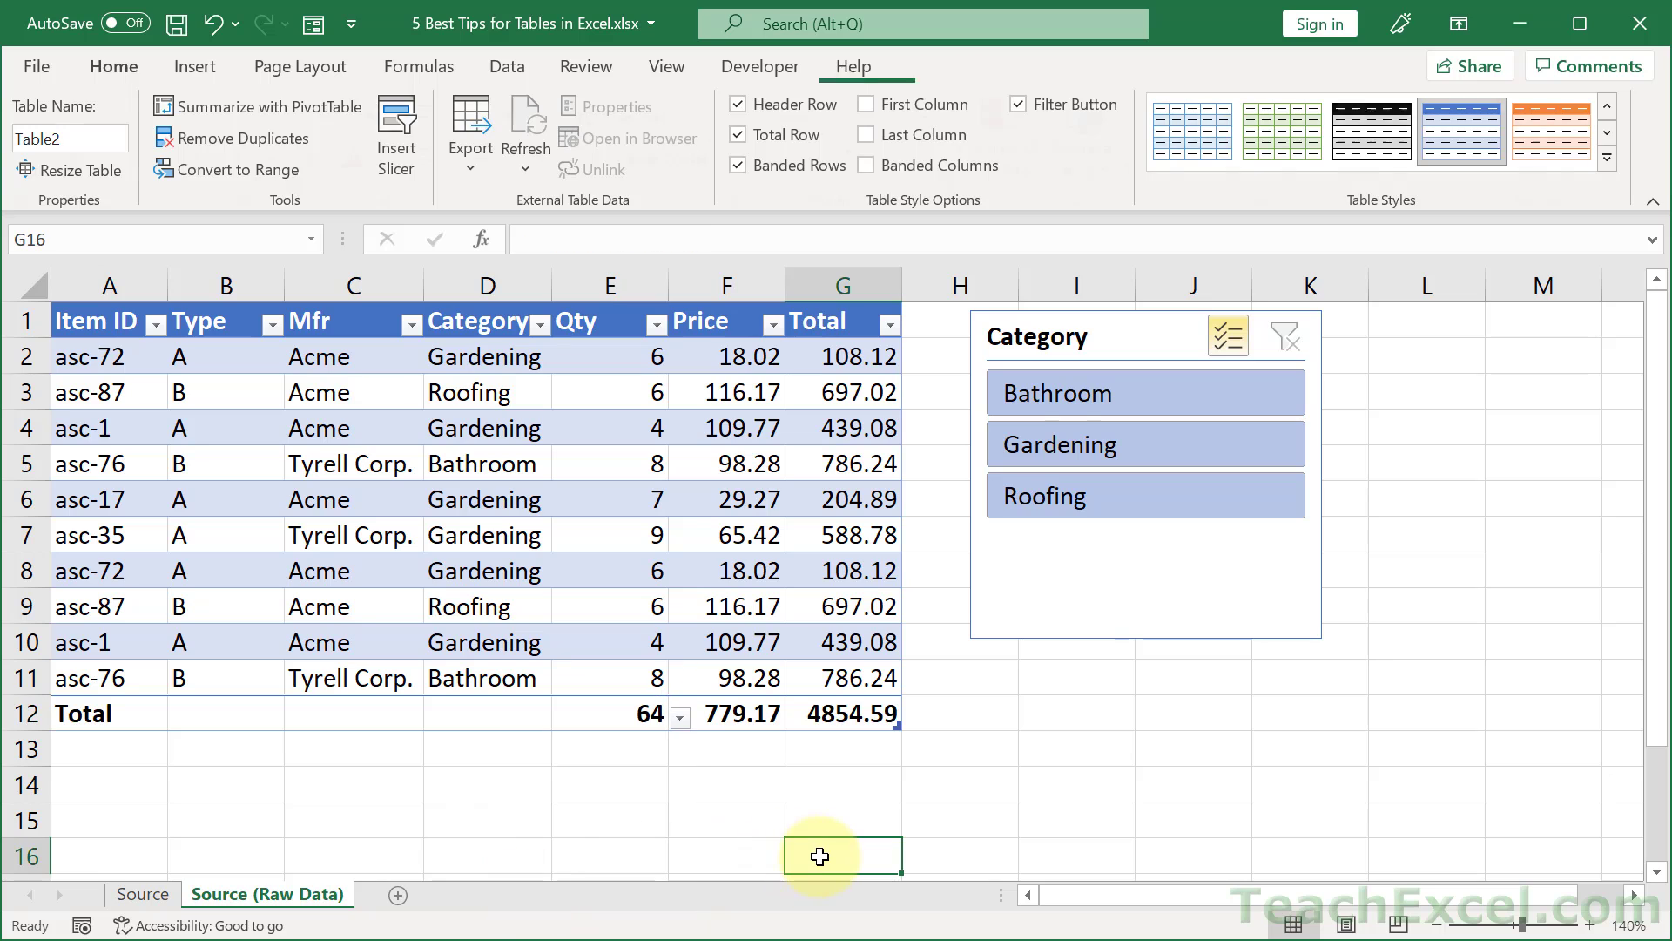
click(608, 515)
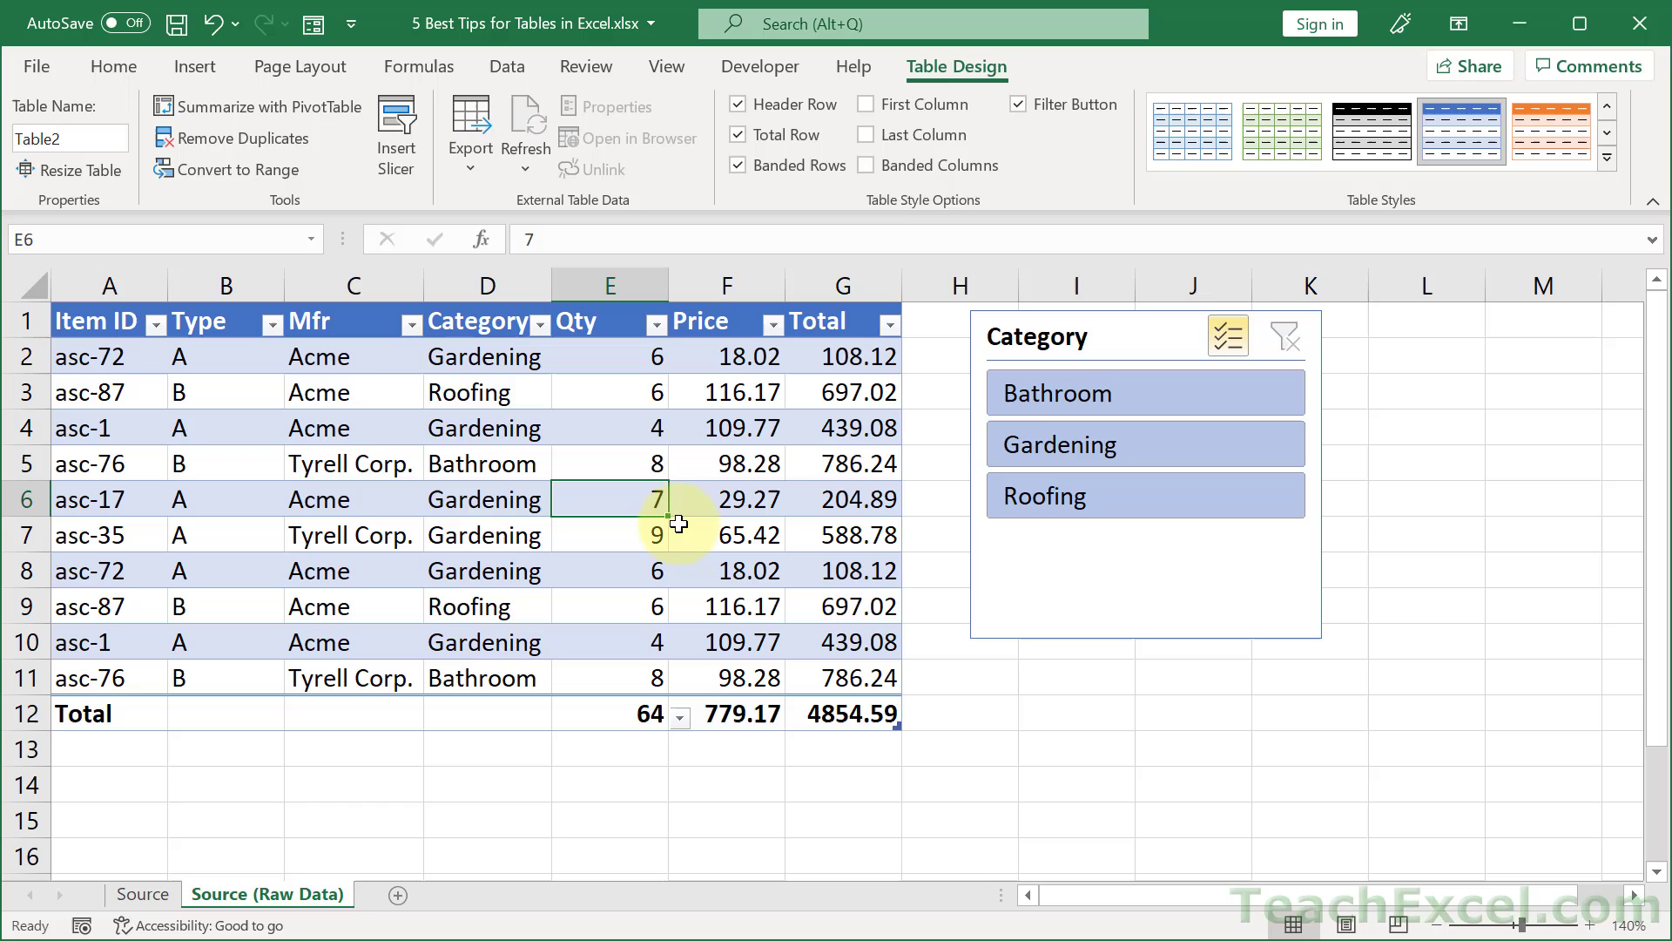
Change the table name from Table2 to TblParts.
click(84, 136)
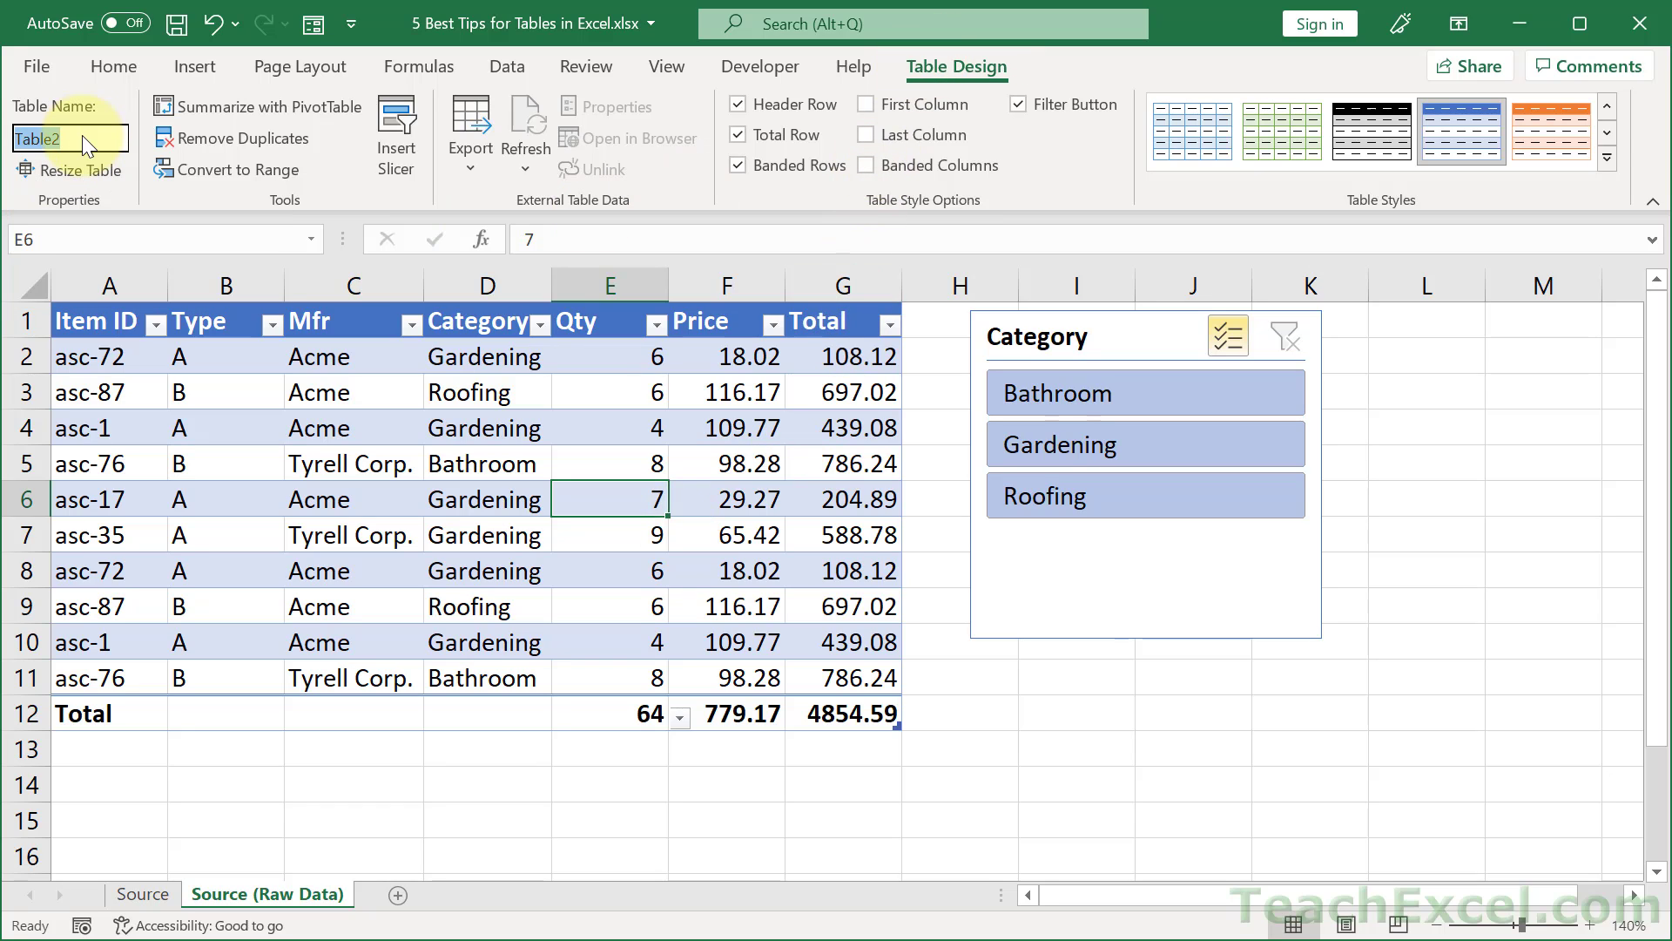
text(Tbl)
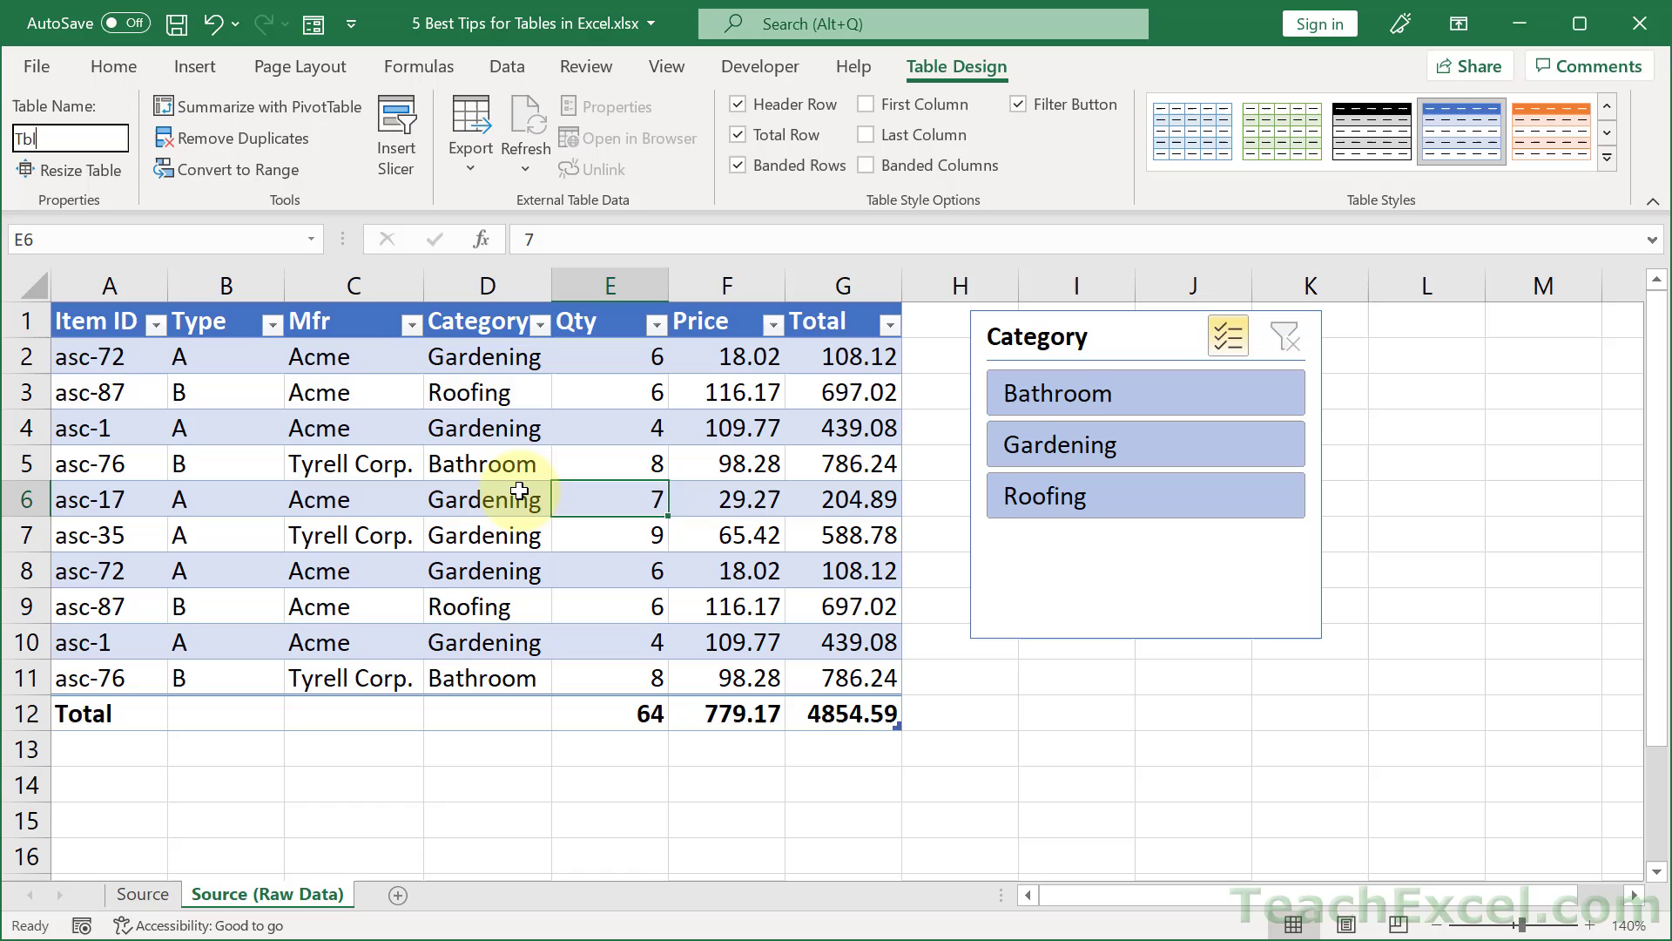
text(Parts)
key(Return)
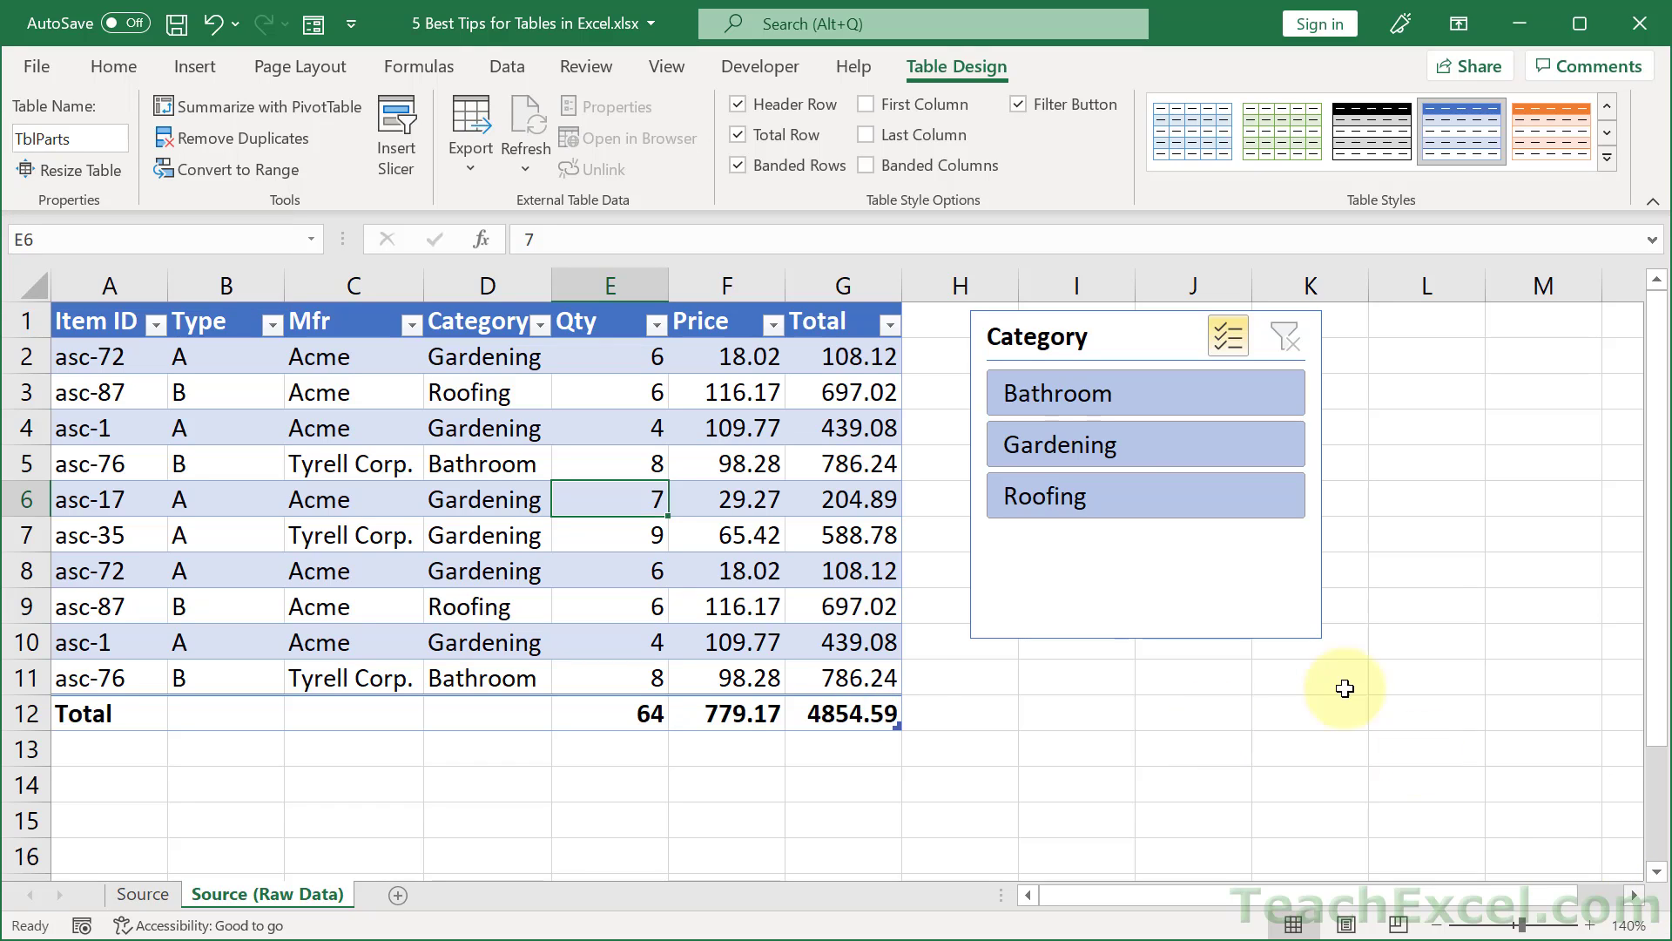
Shorten the Category slicer to fit its three categories.
click(1189, 572)
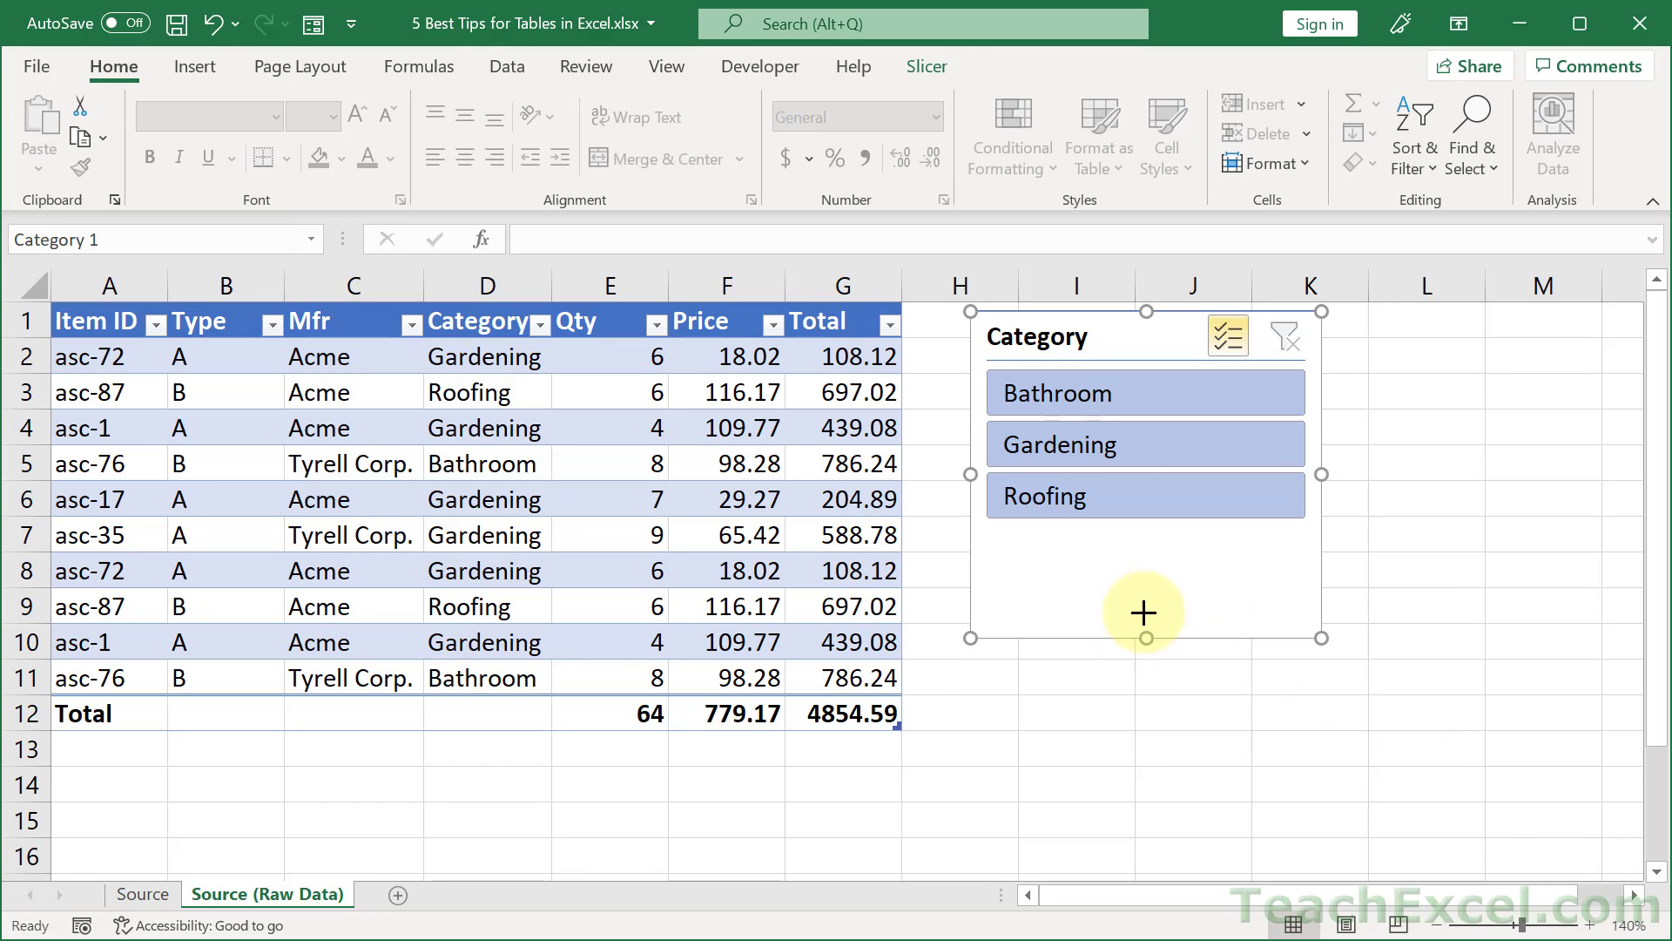
drag(1144, 639, 1143, 542)
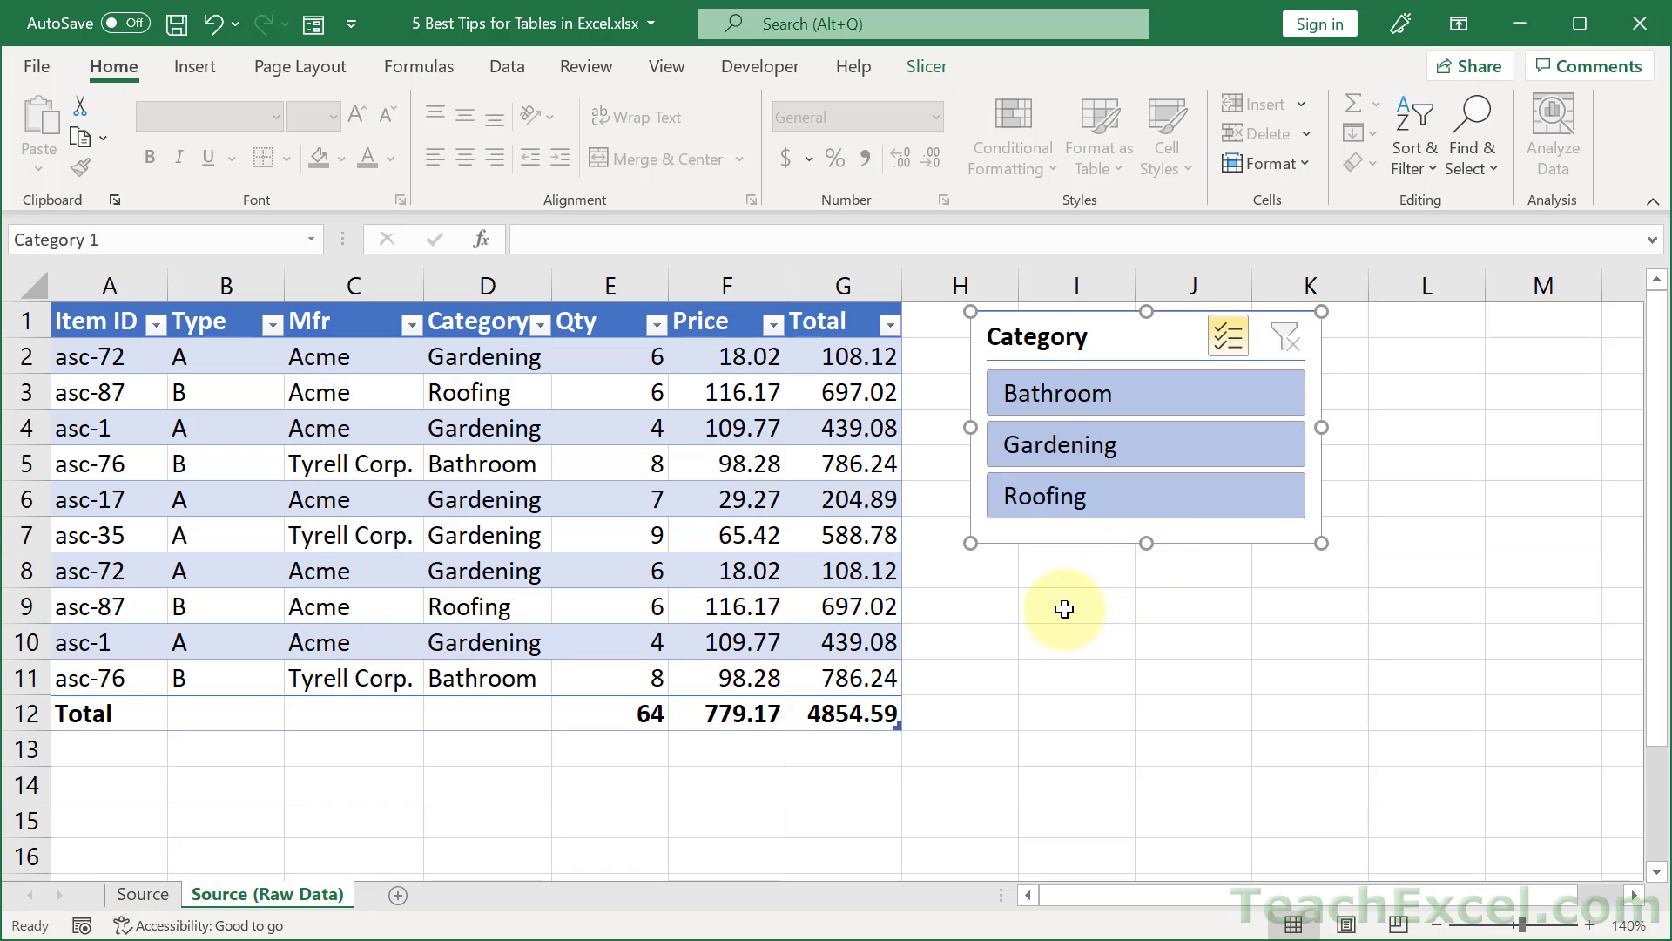
click(1065, 609)
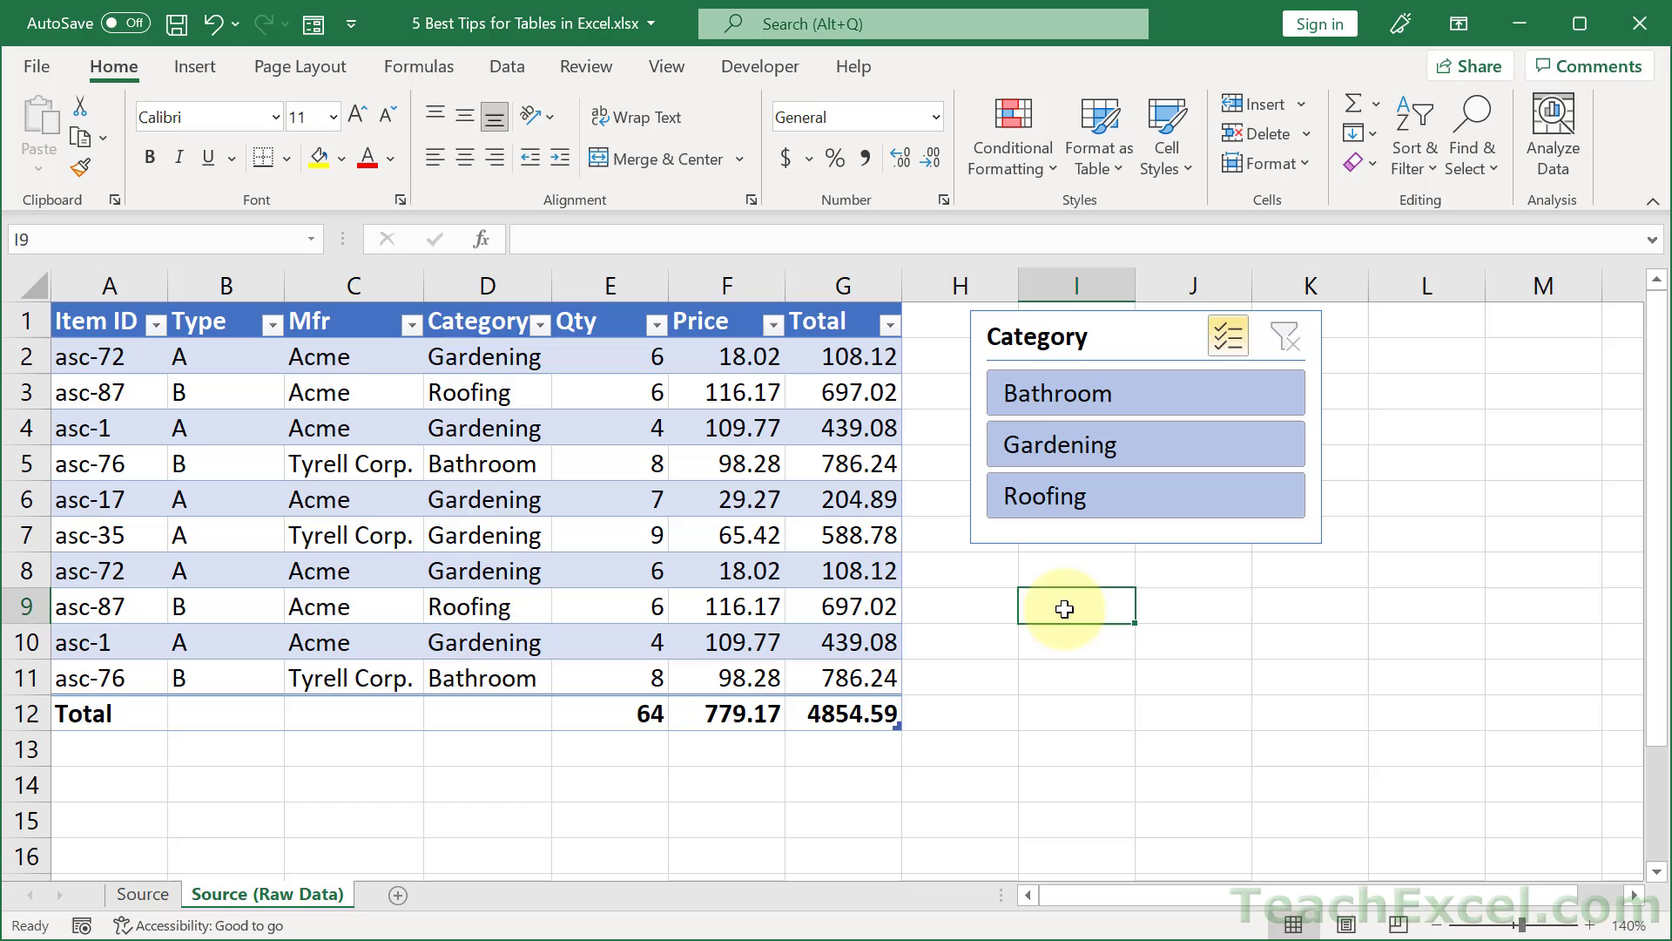
text(=)
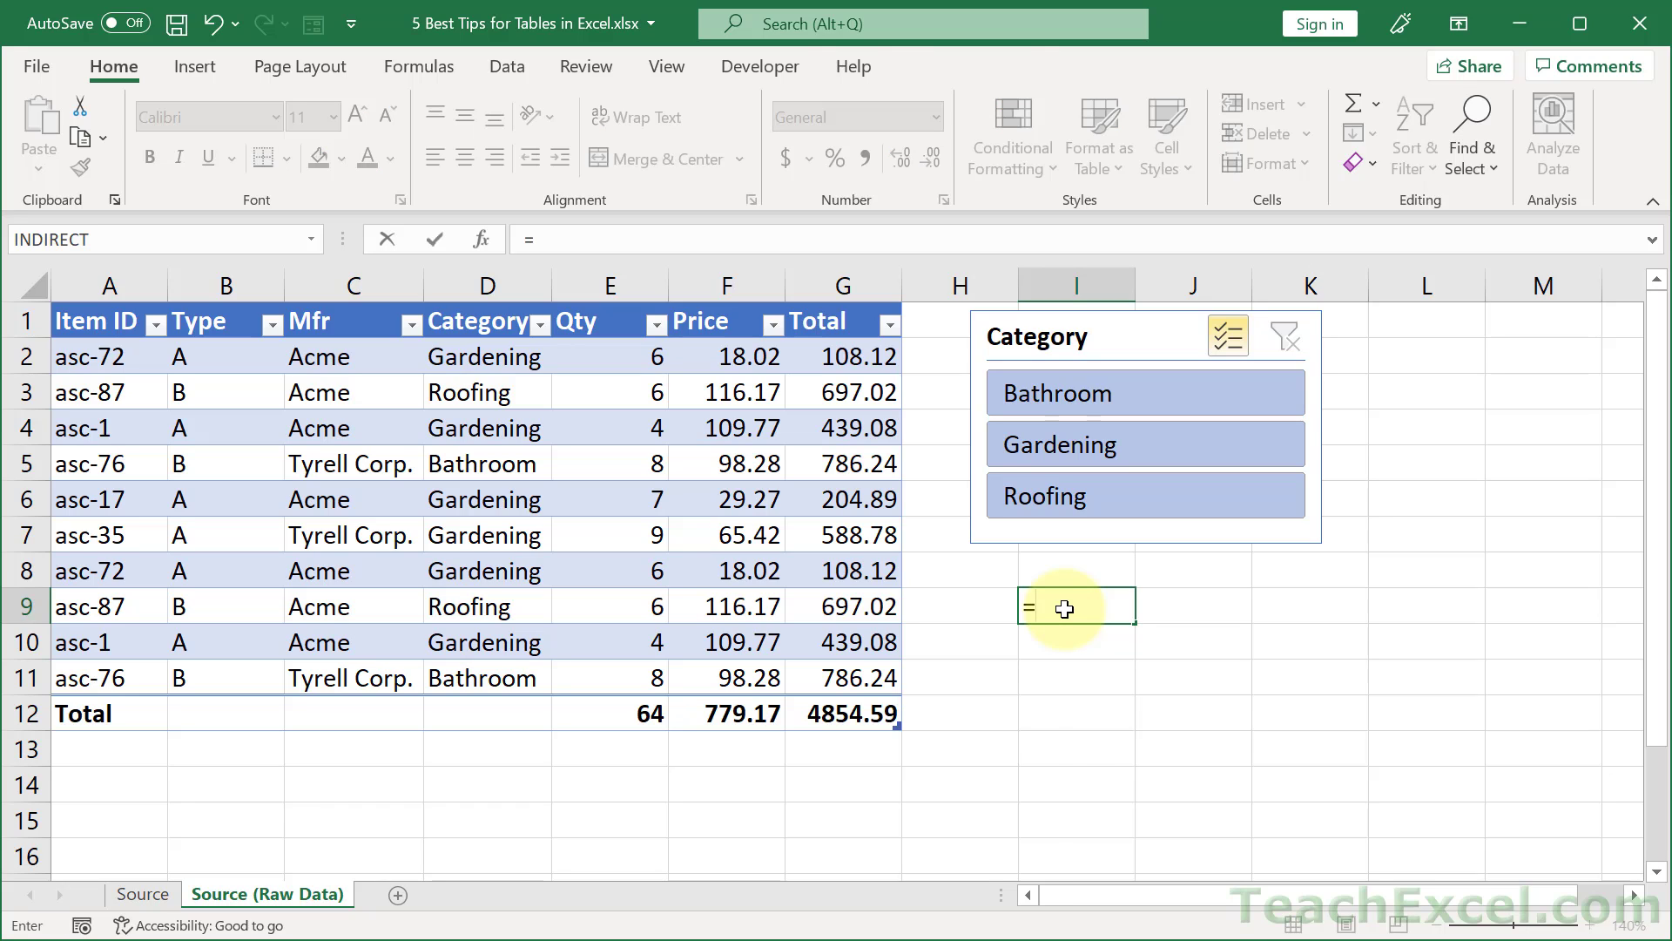
text(tbl)
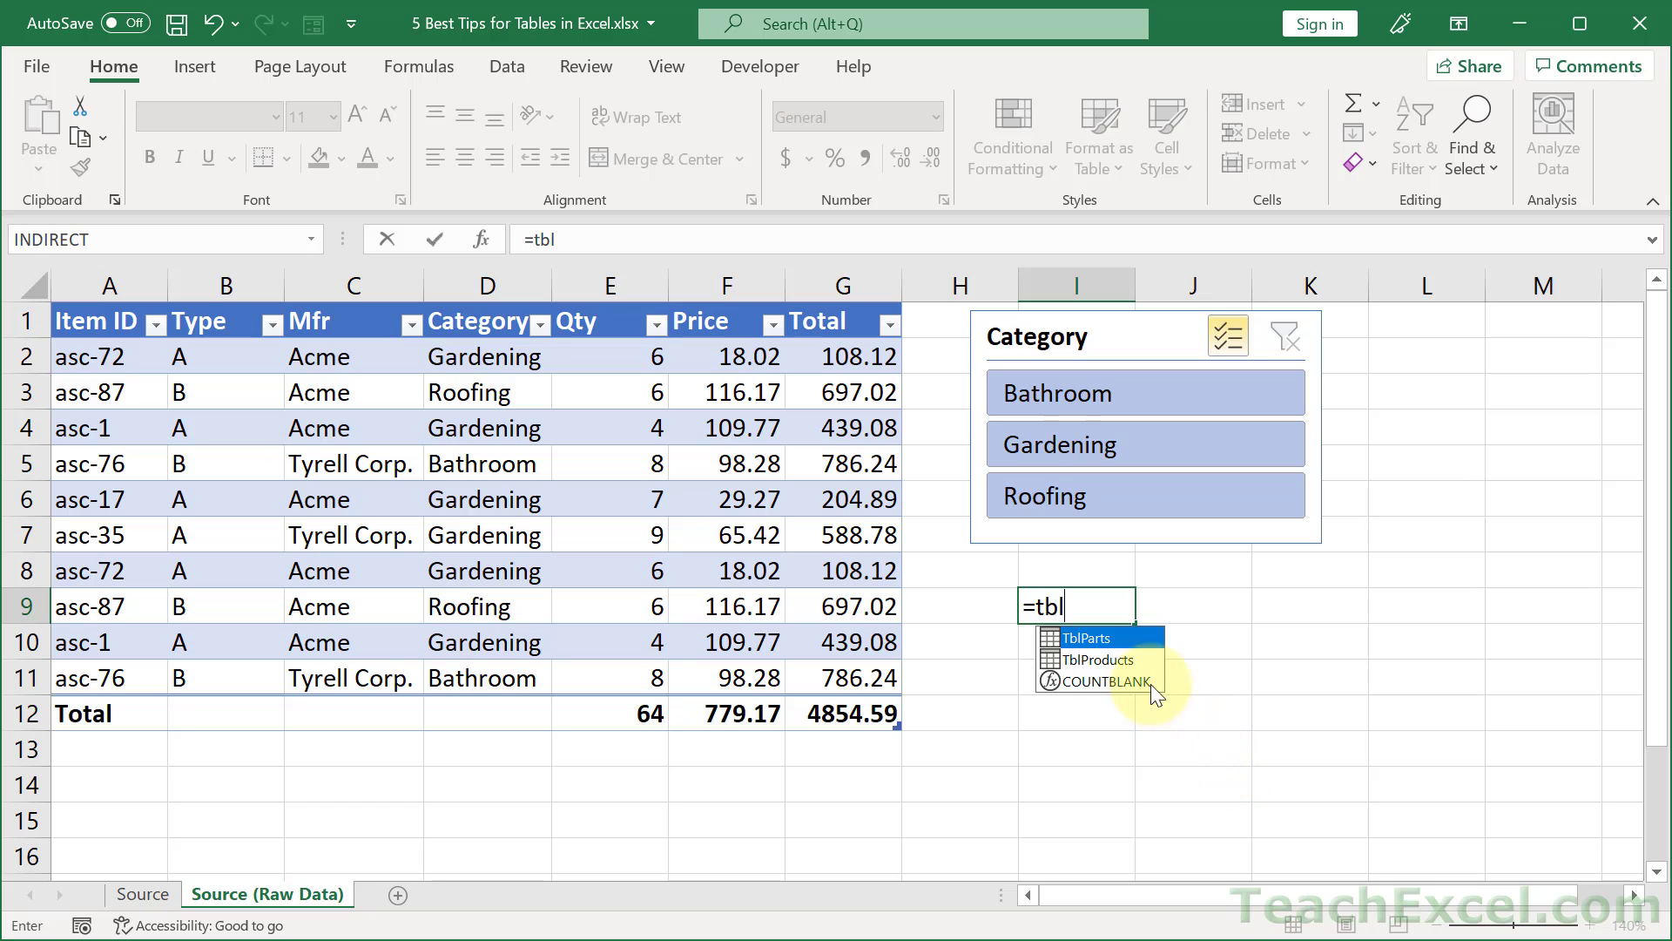
Enter =TblParts[Price] in I9 so the ten Price values spill down column I.
double_click(1093, 634)
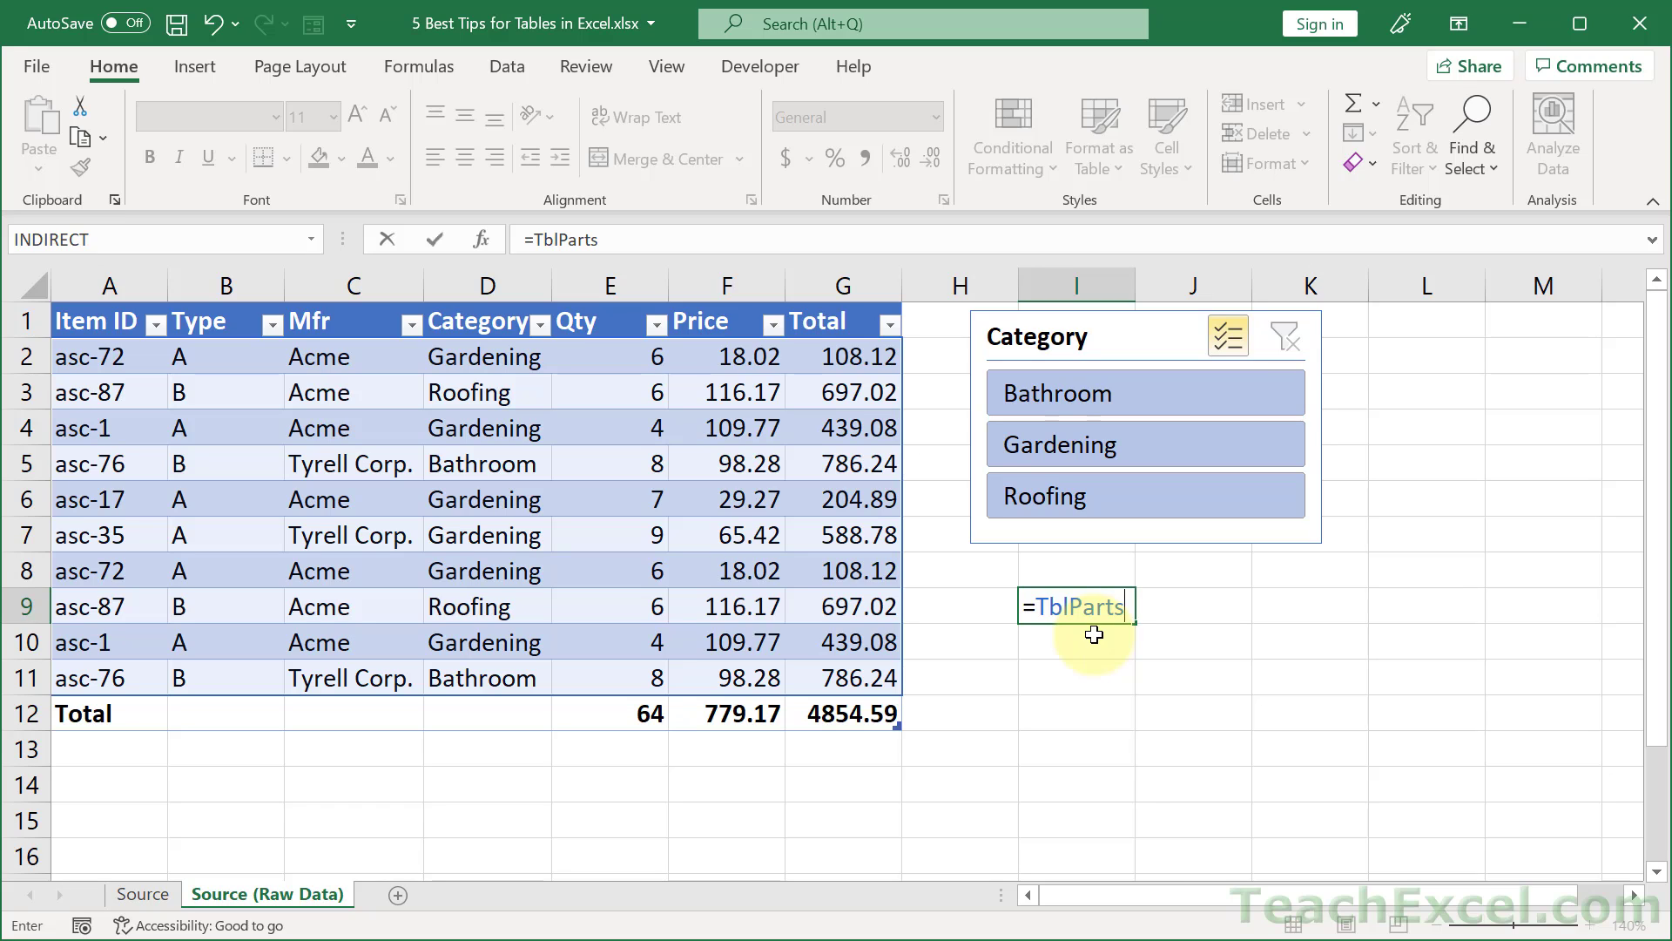
text([)
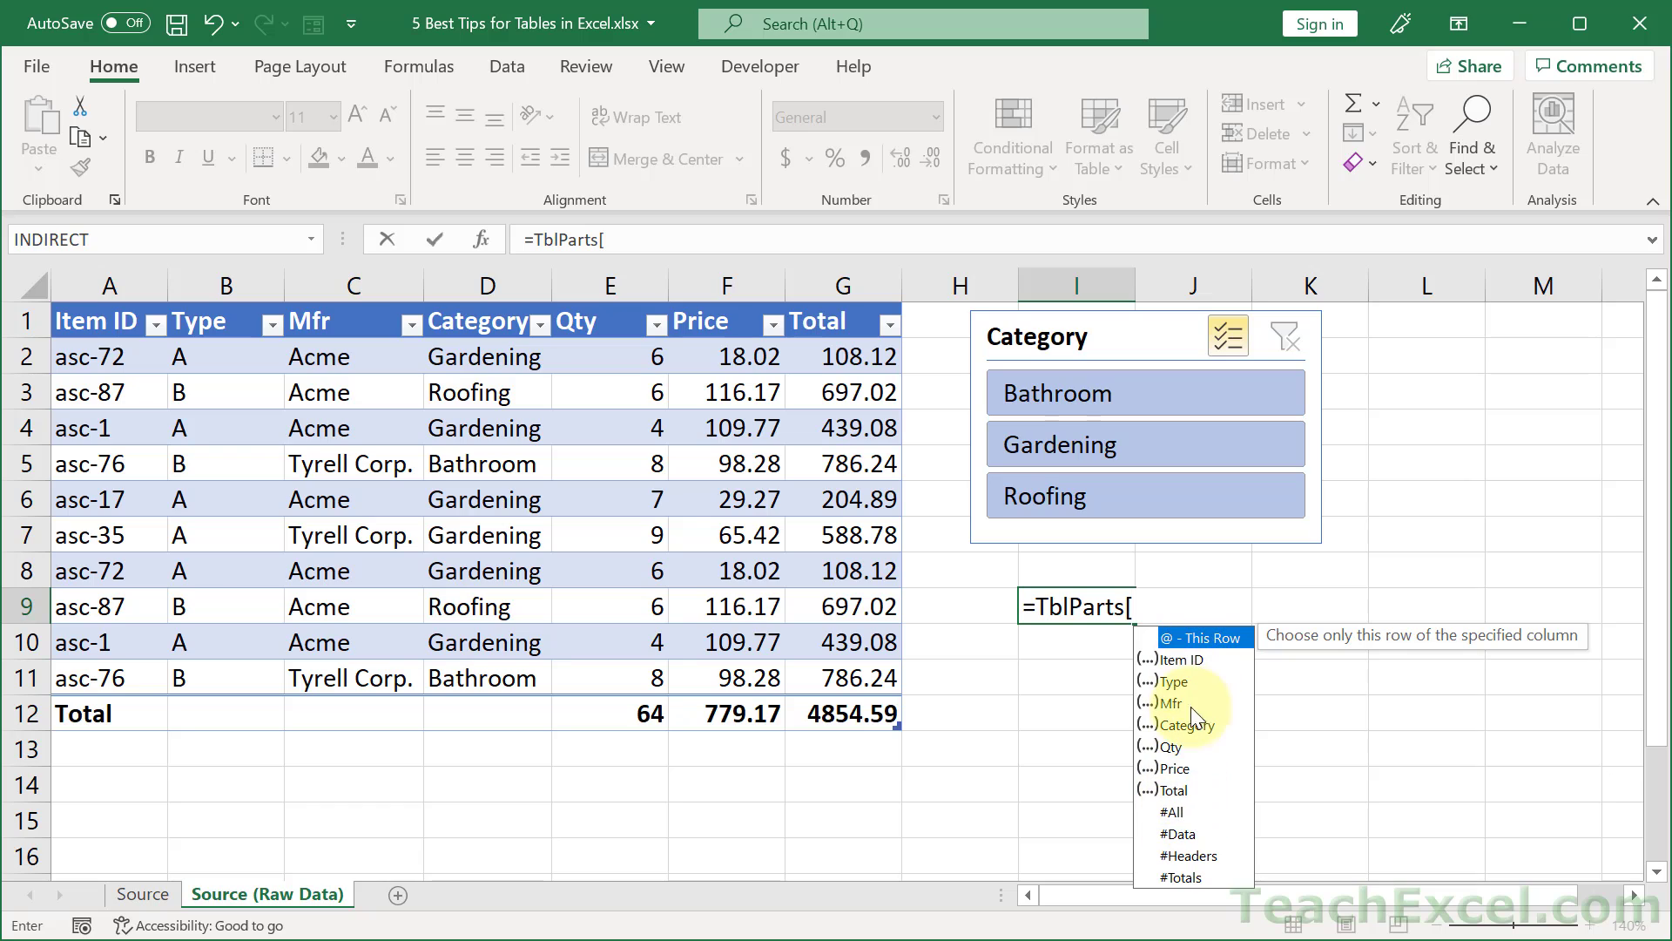
double_click(1173, 769)
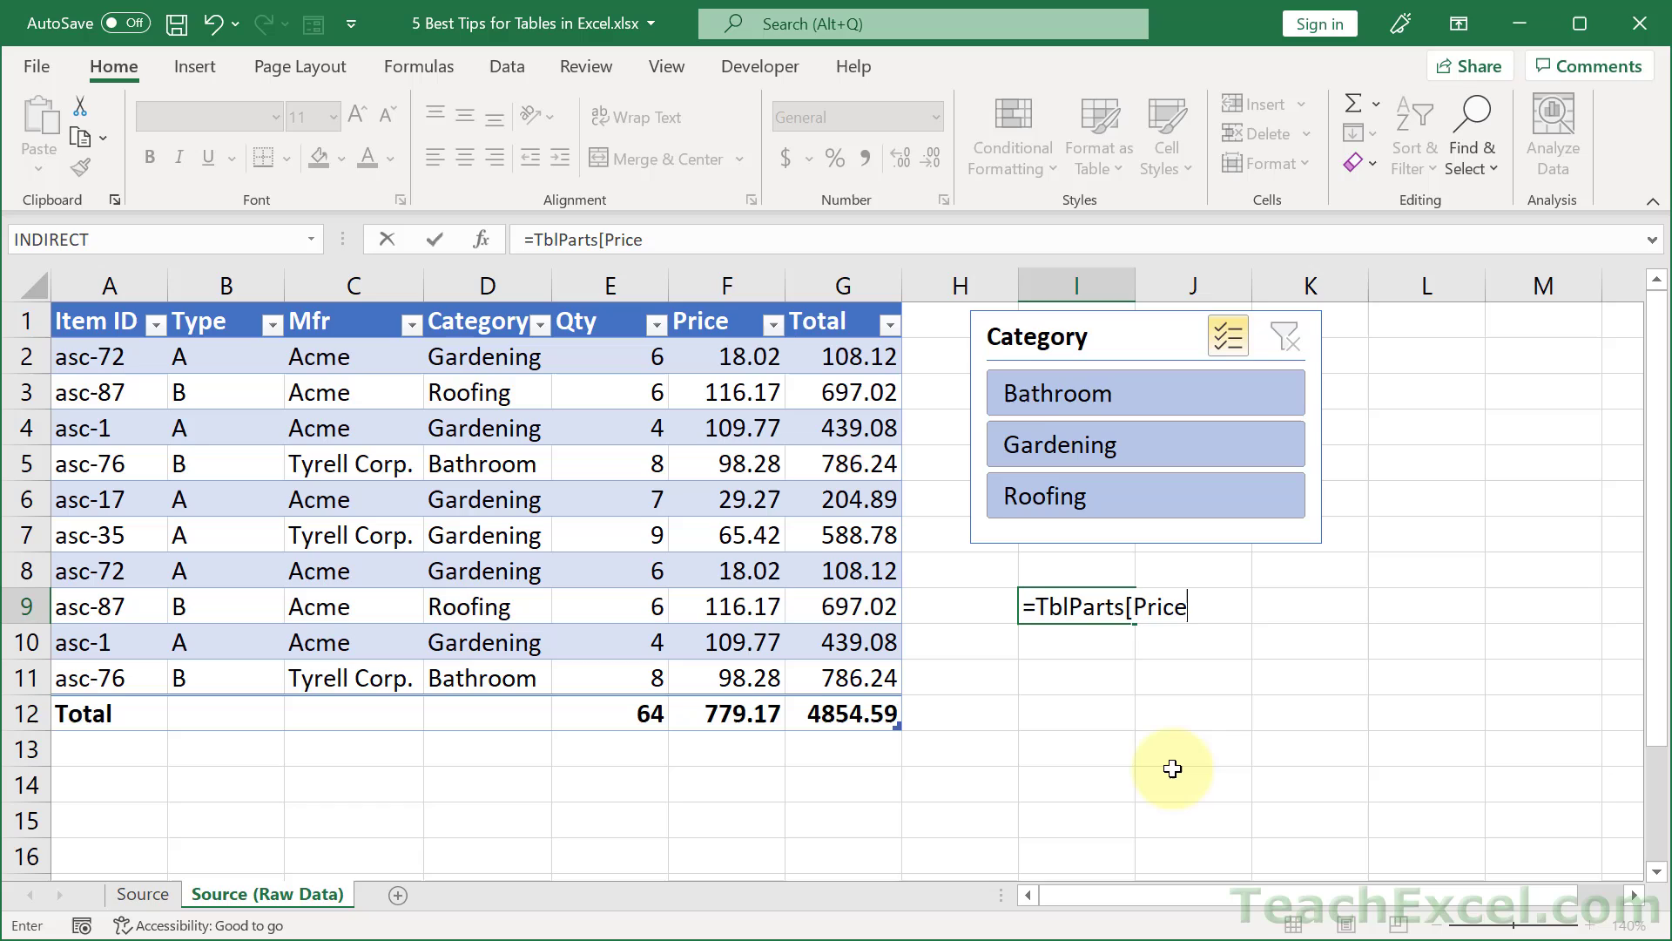
text(])
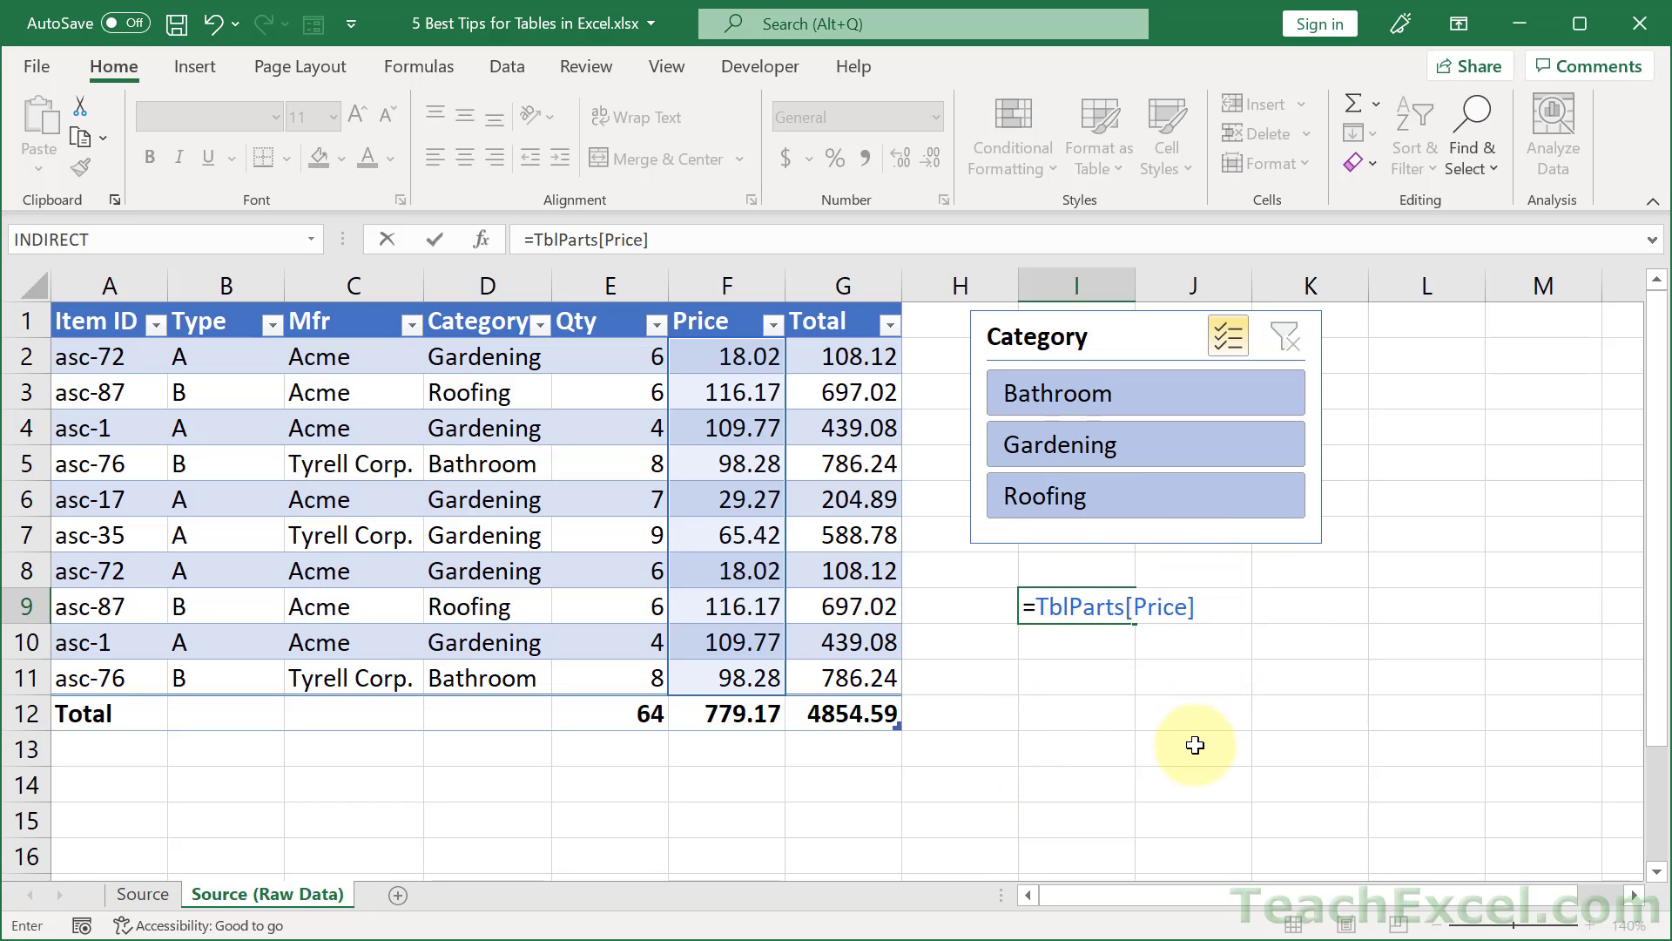
key(Return)
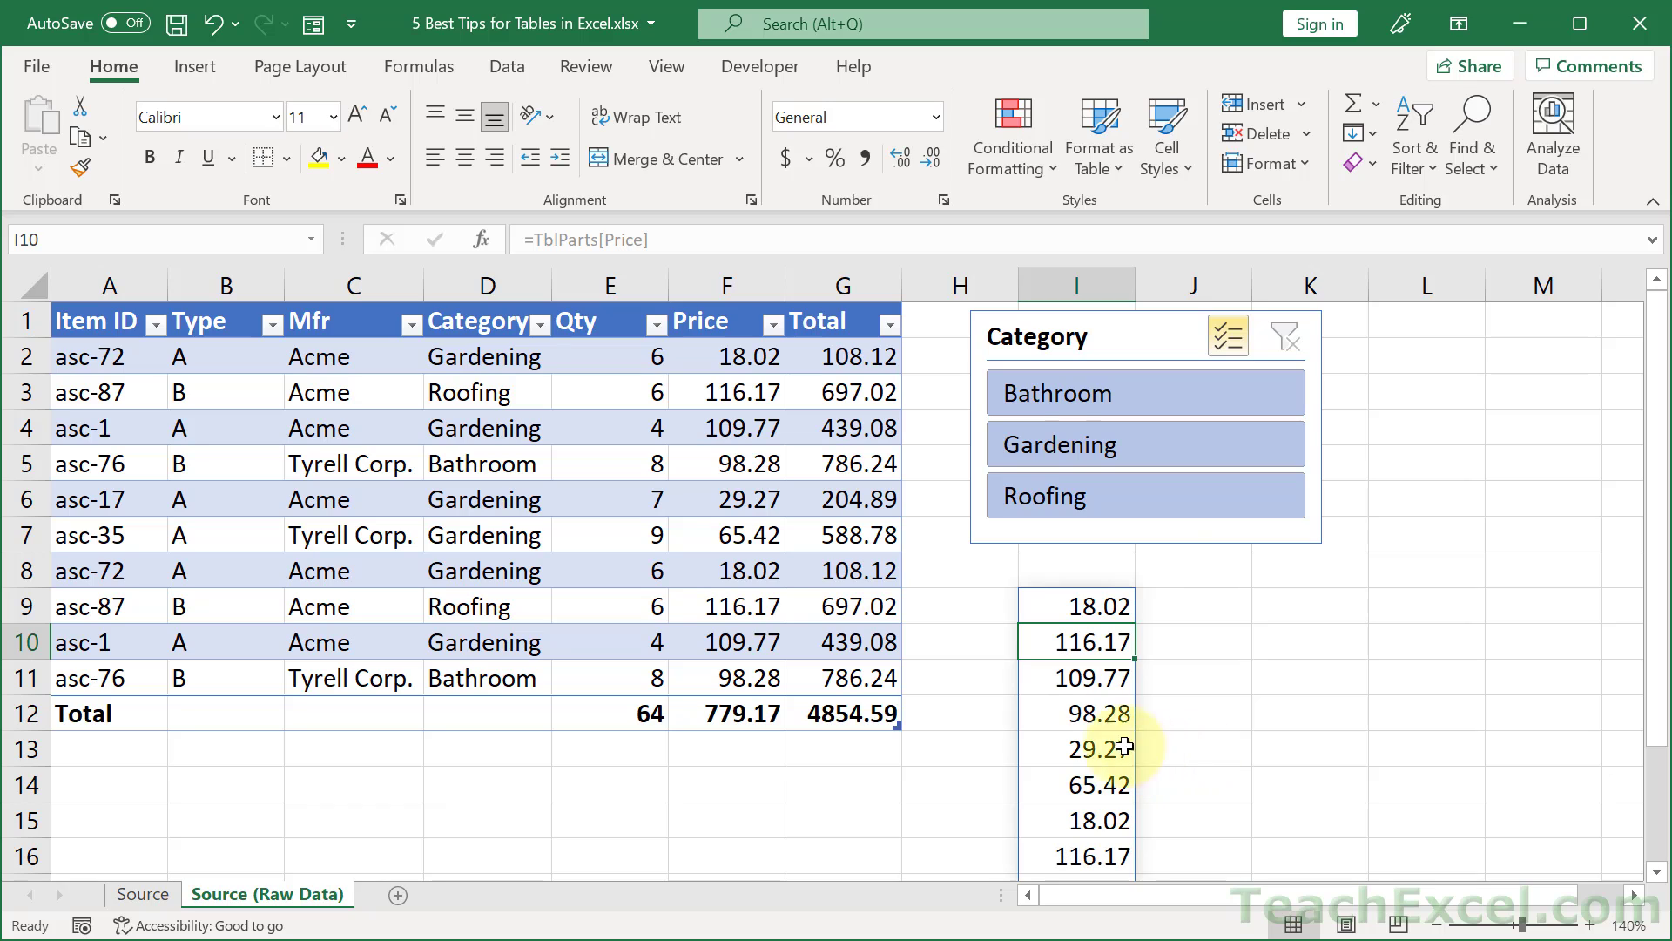
click(1048, 603)
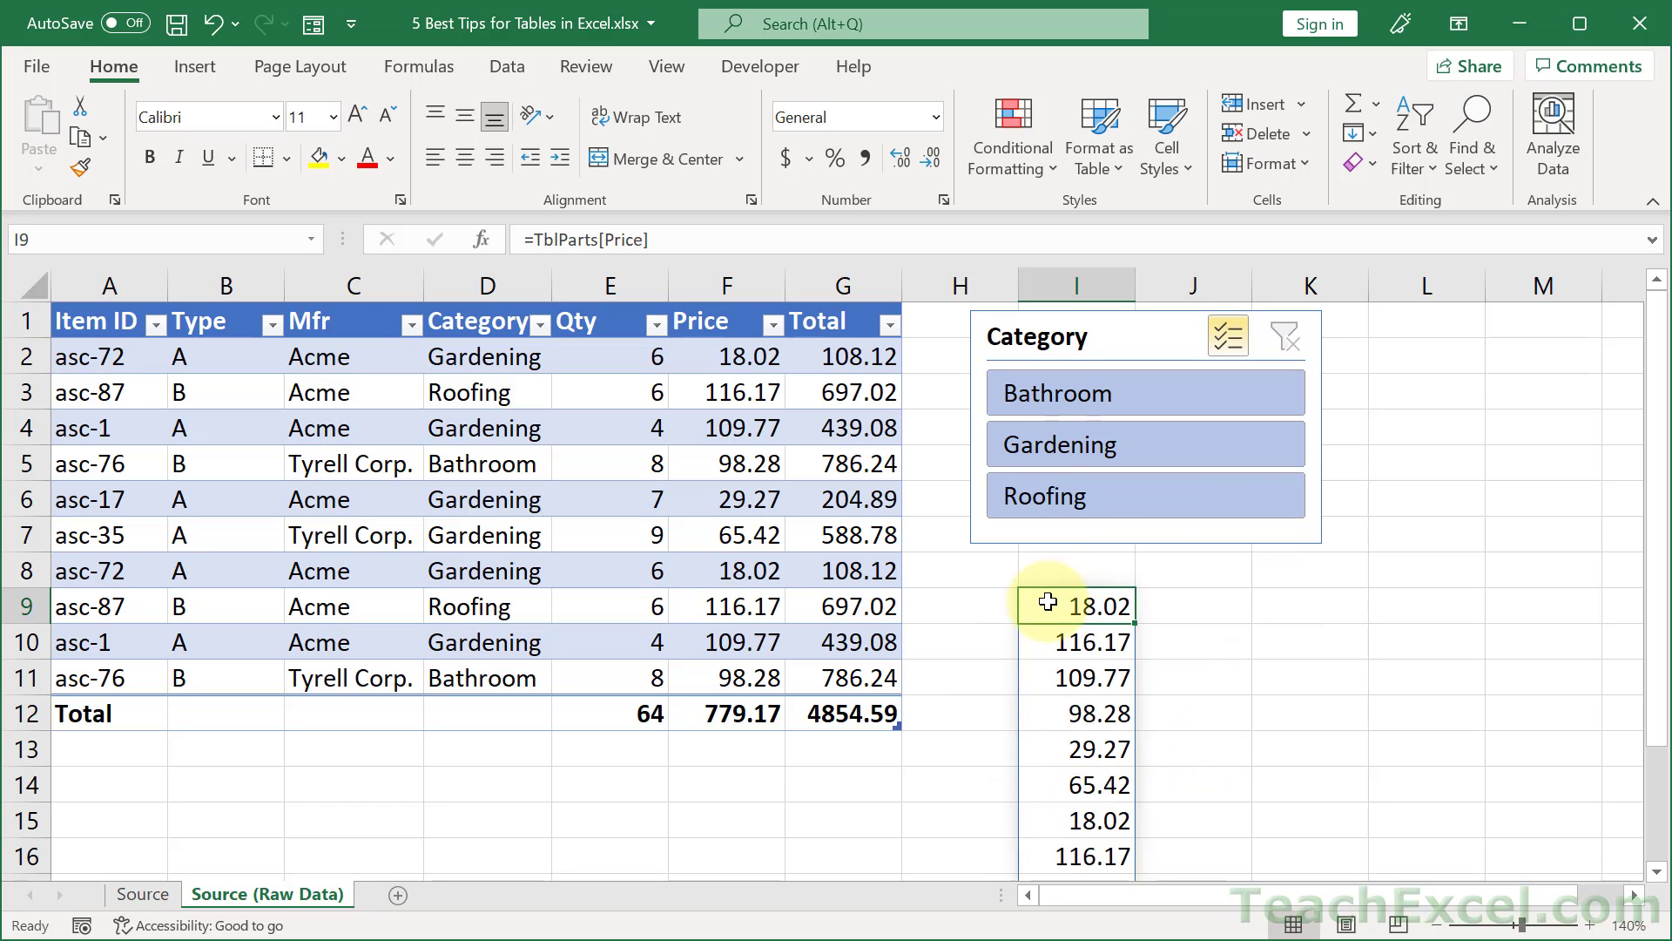
Change I9 to =SUM(TblParts[Price]) so it returns 779.17.
double_click(1047, 603)
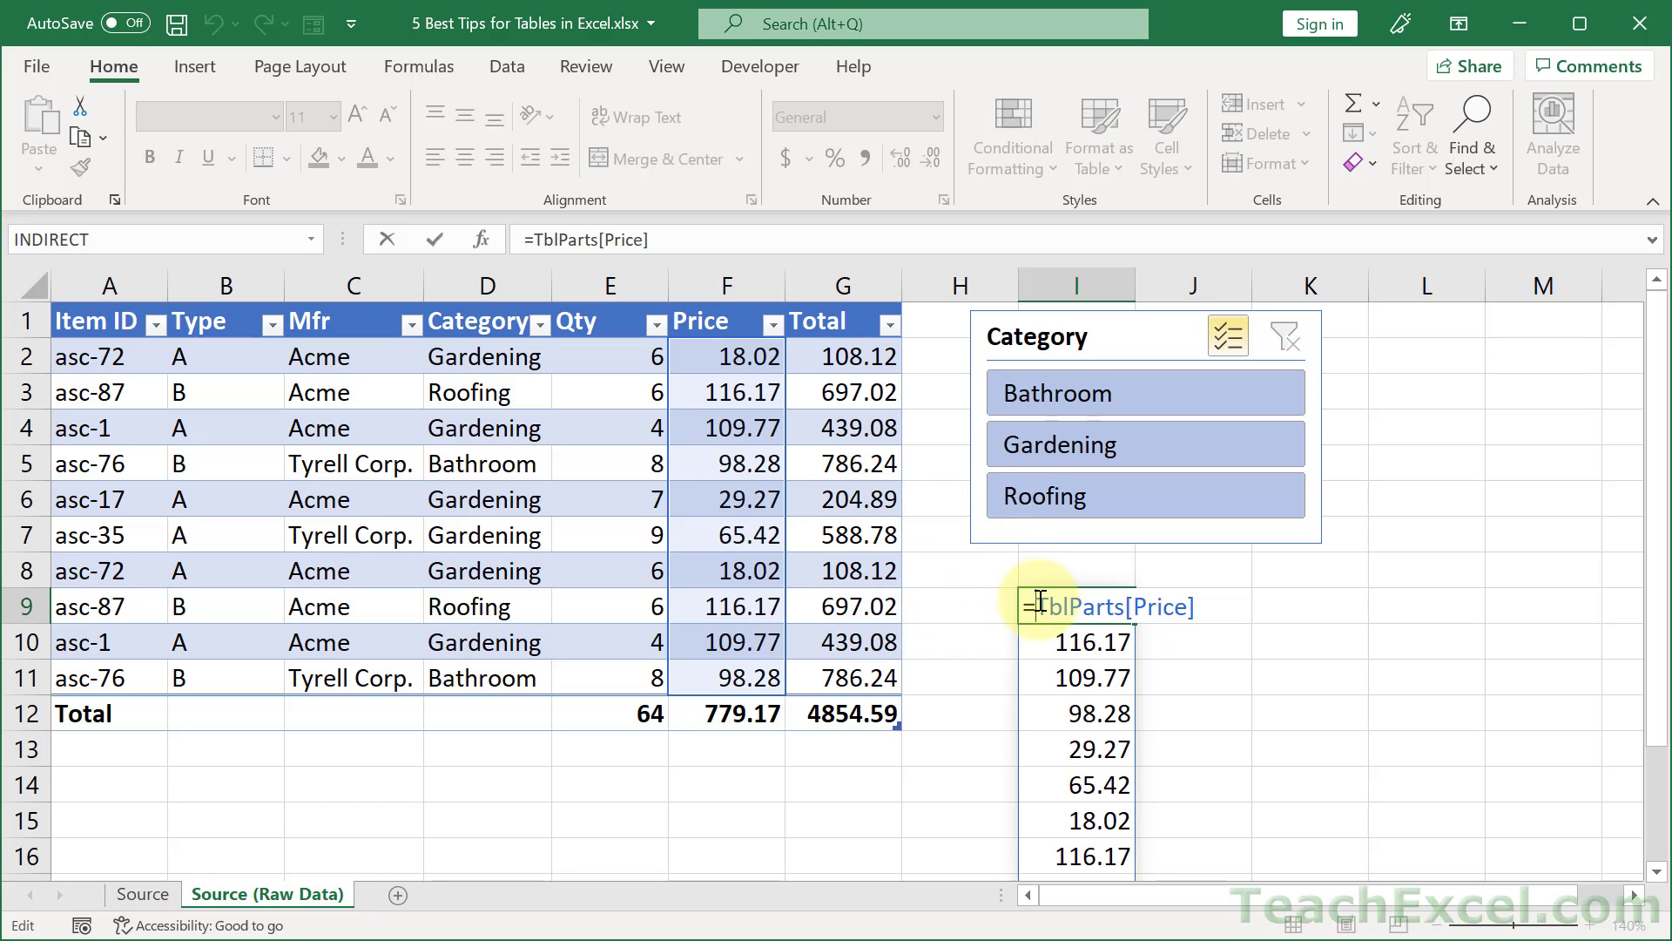
text(sum()
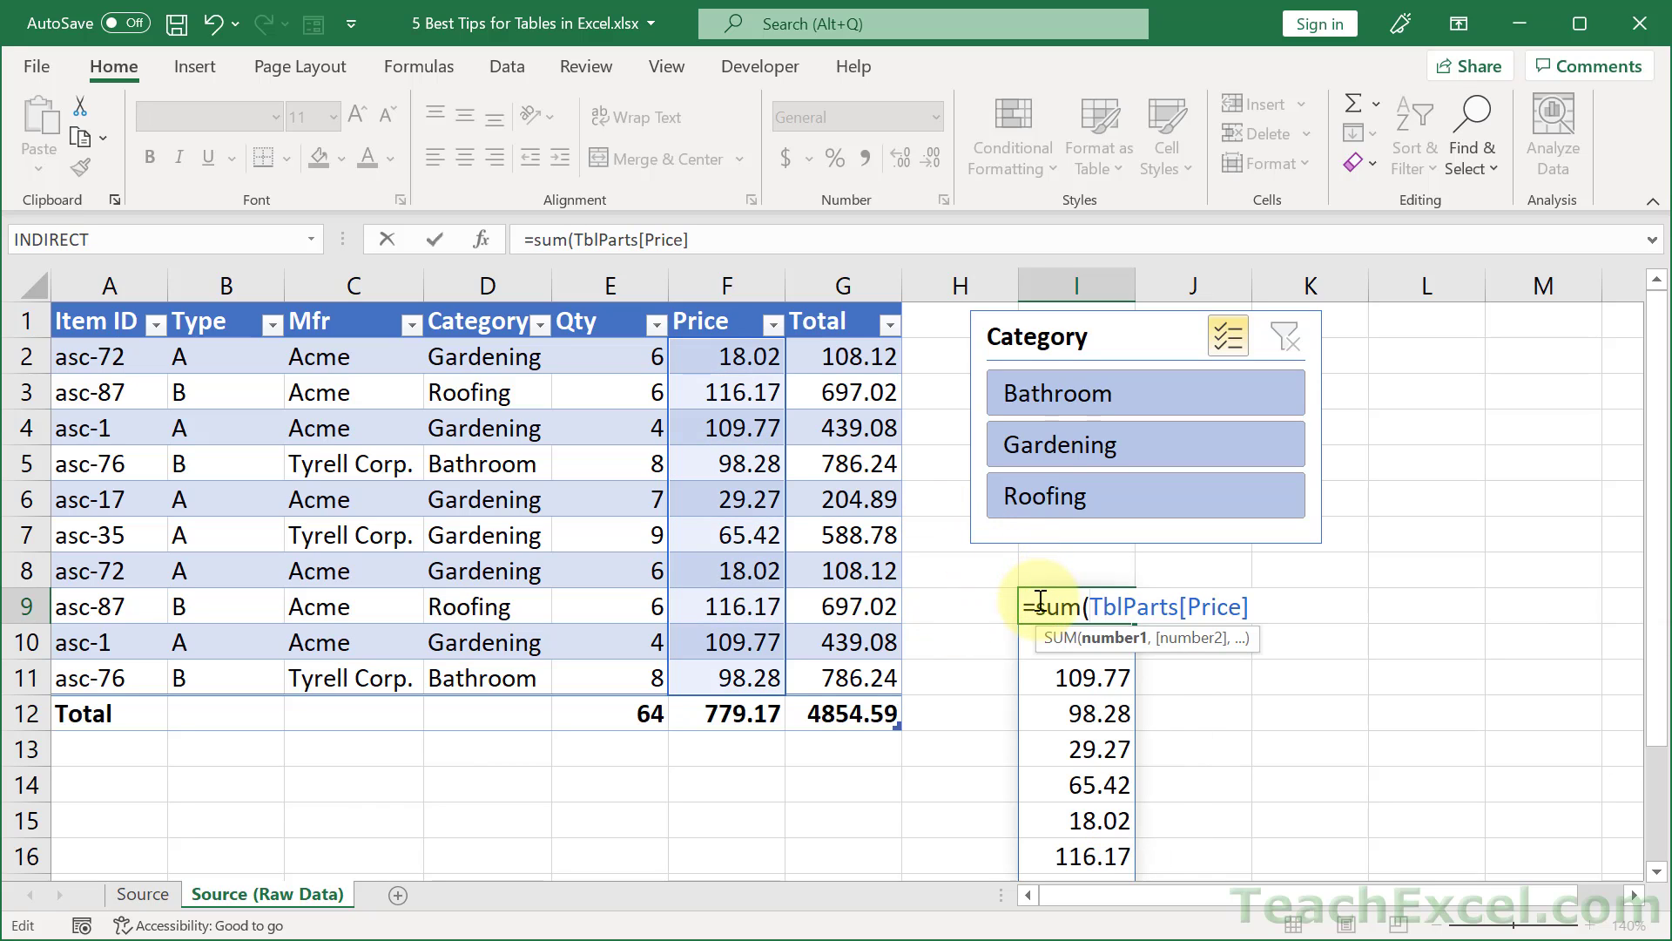
text())
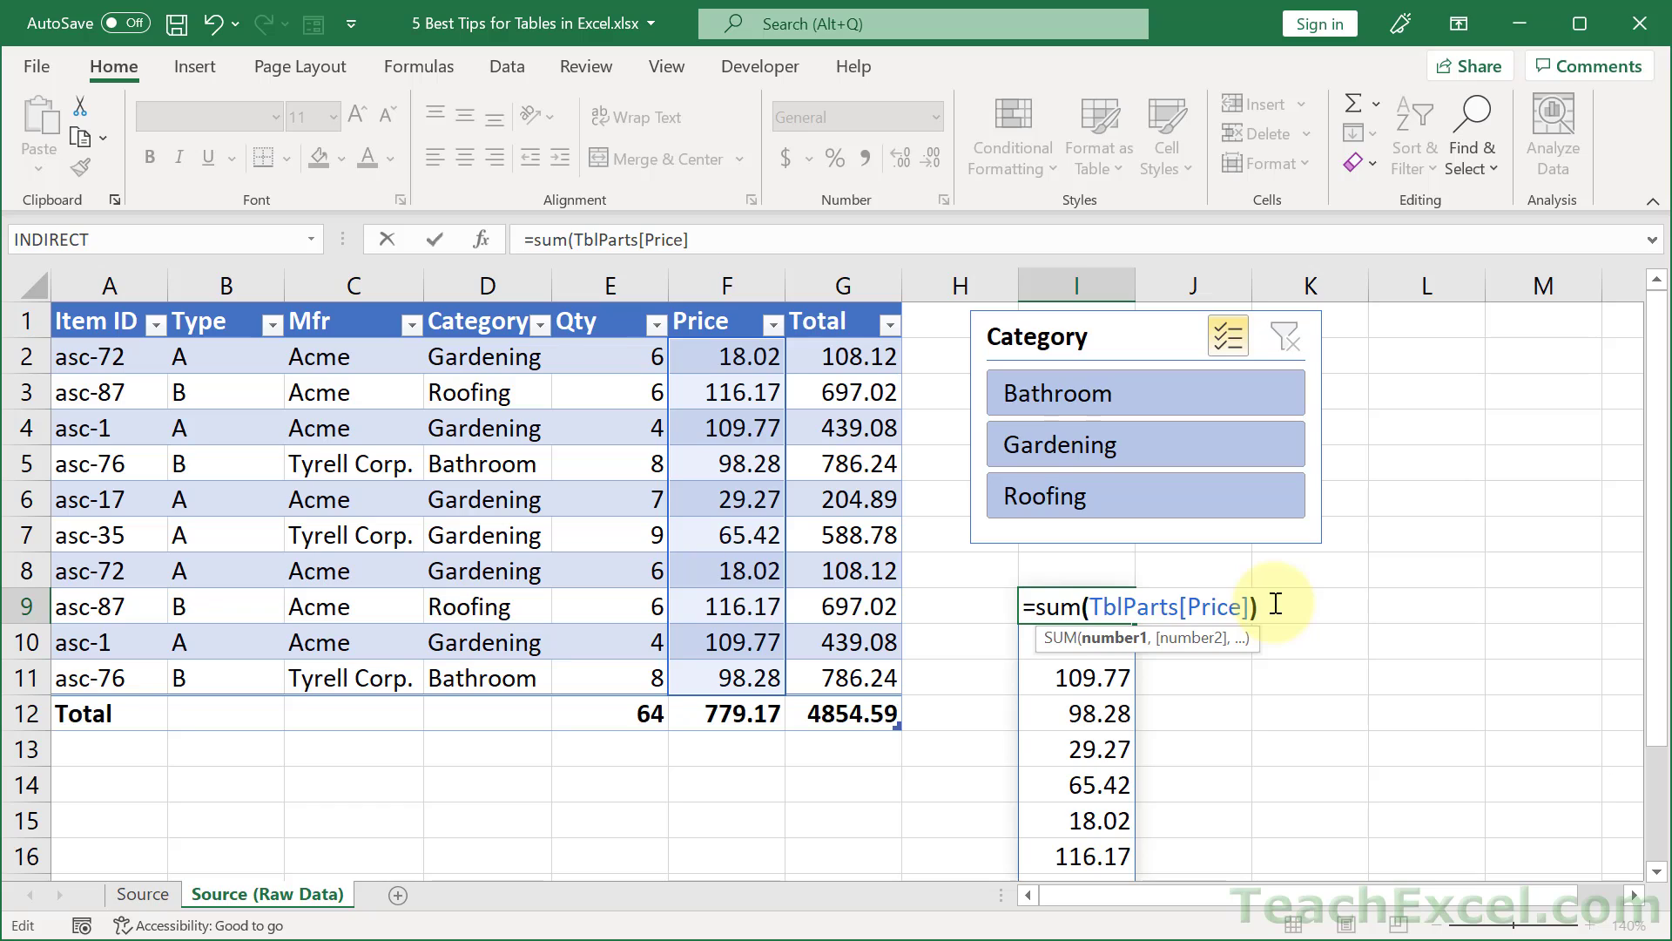
key(Return)
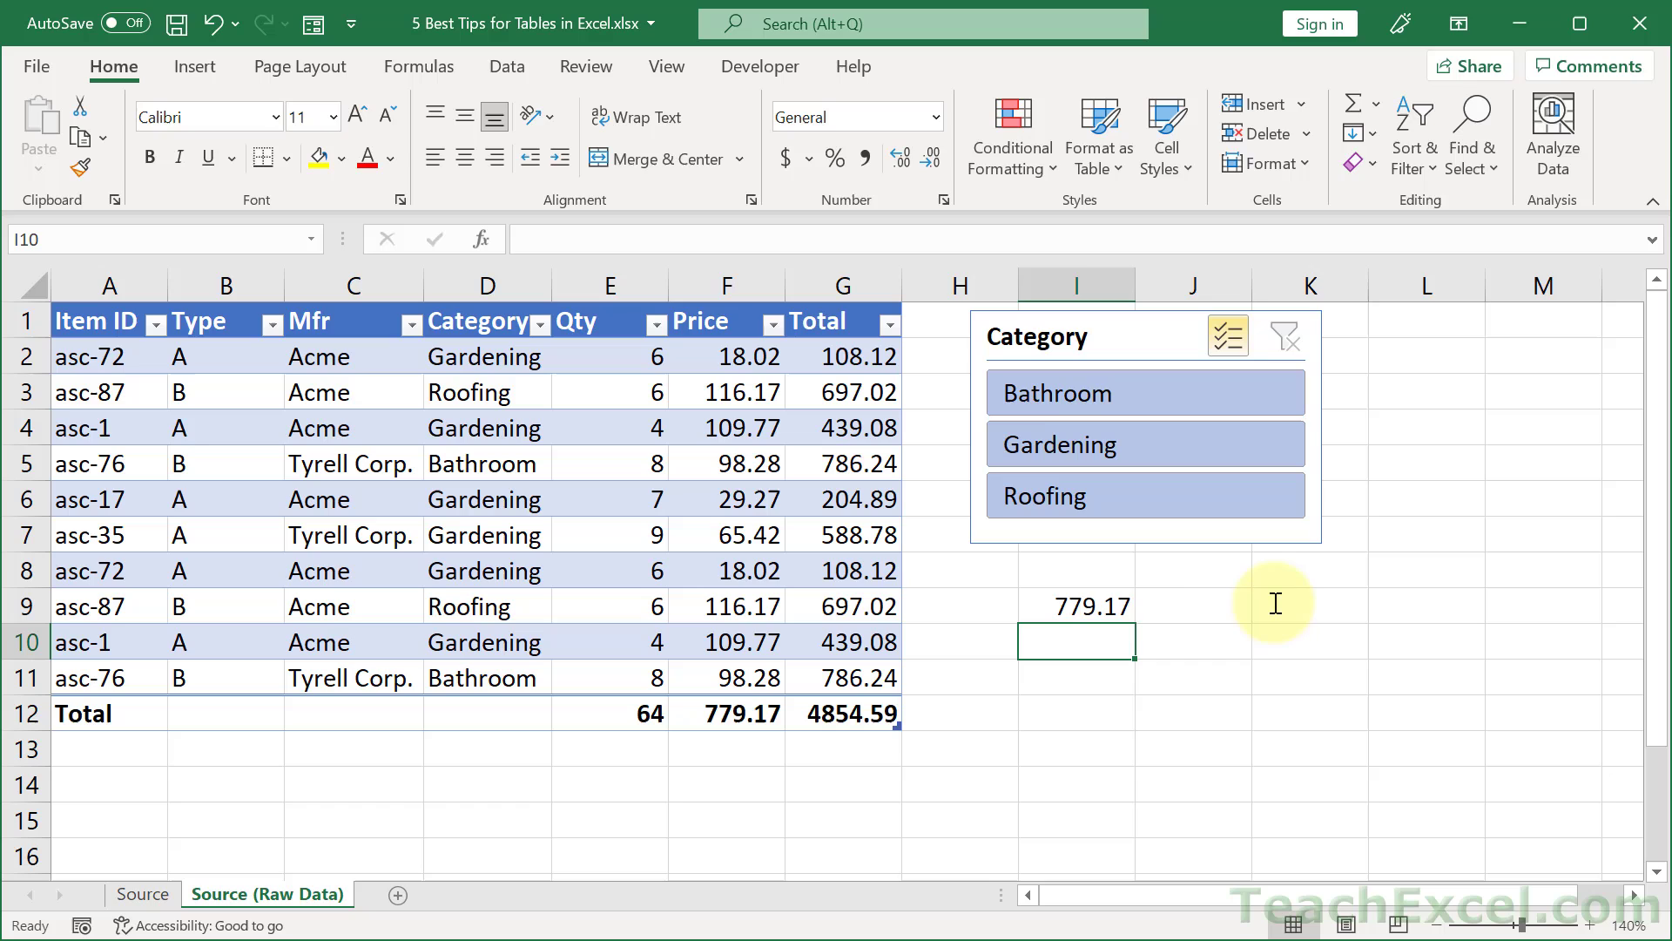
double_click(1064, 607)
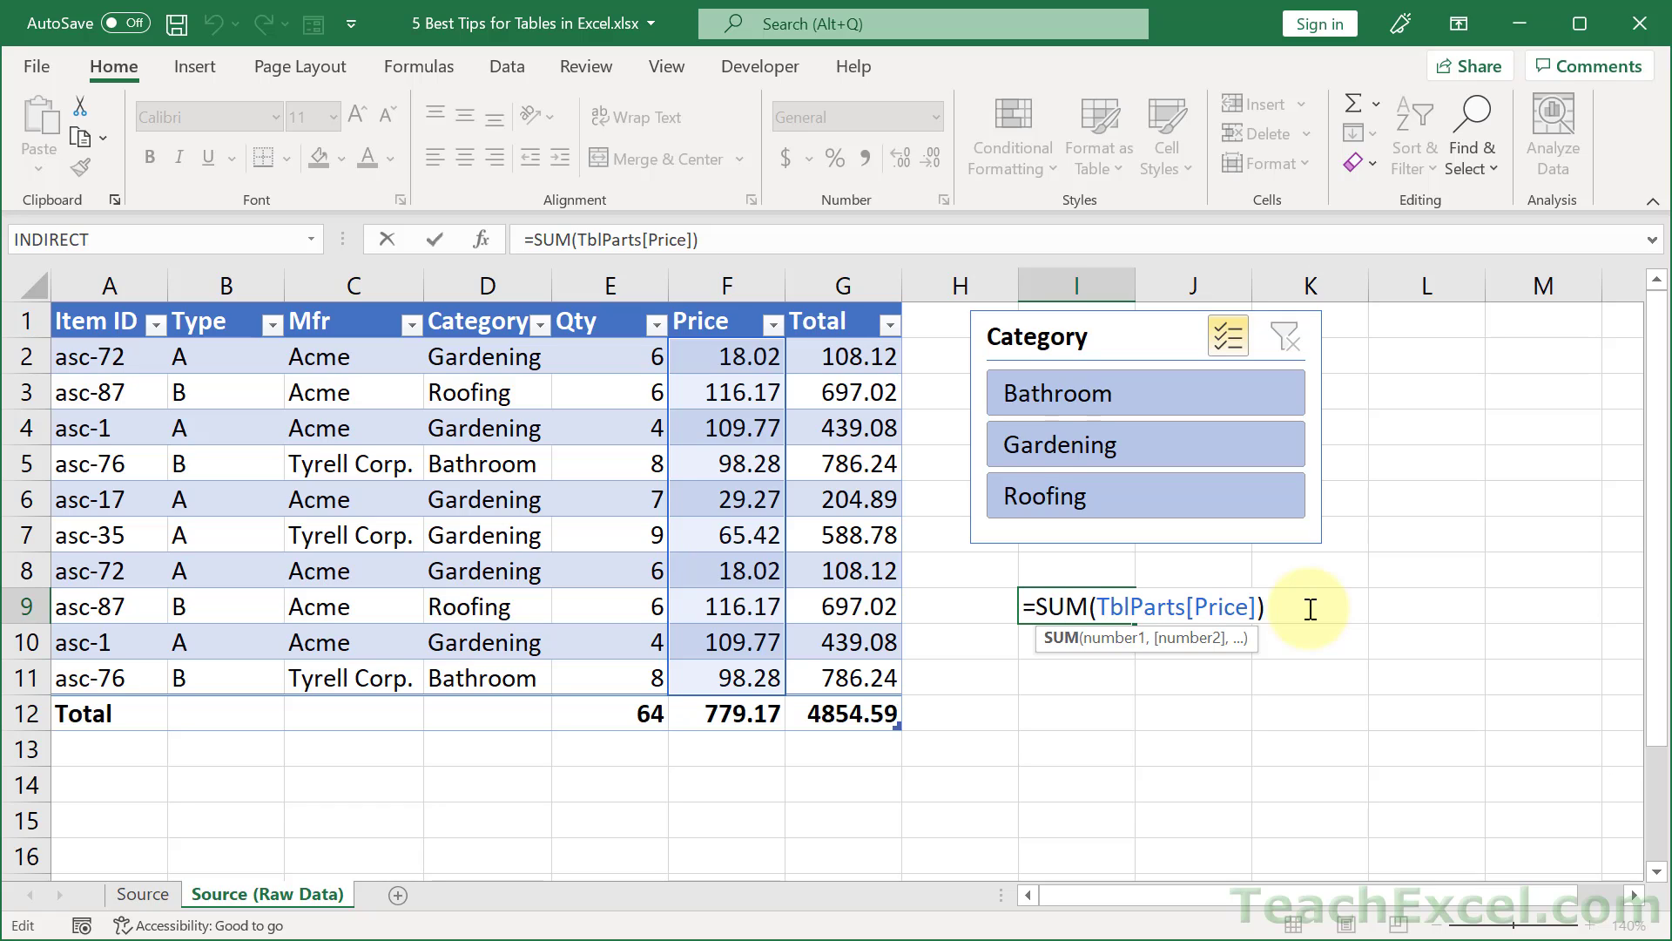
key(ctrl+Return)
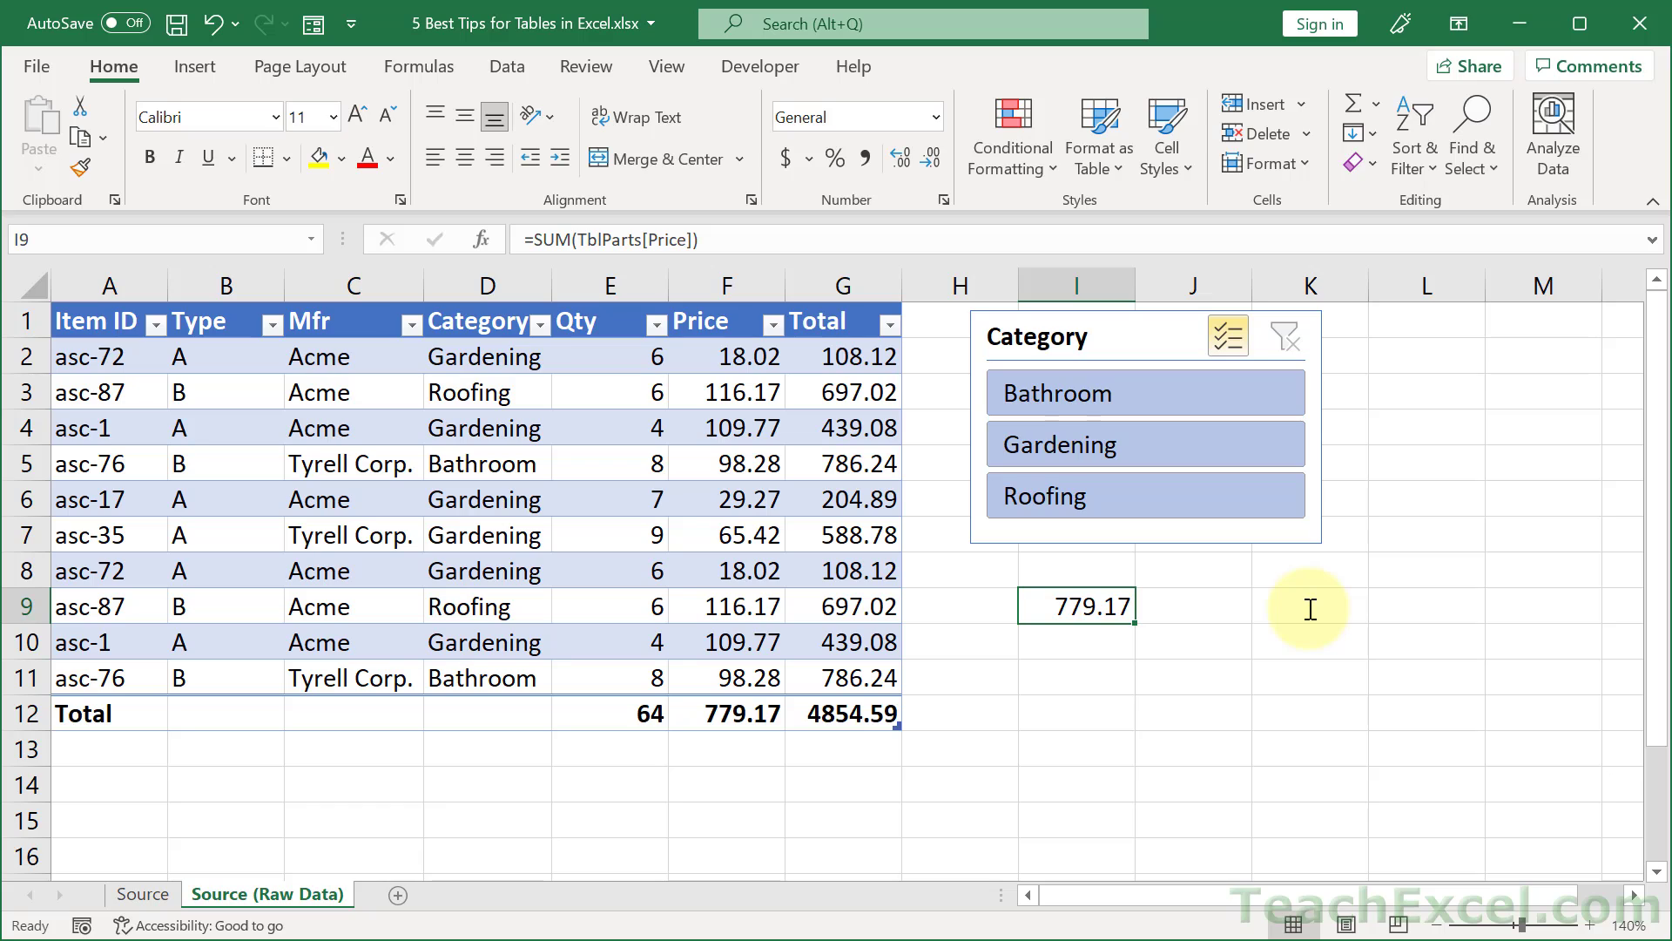
click(484, 500)
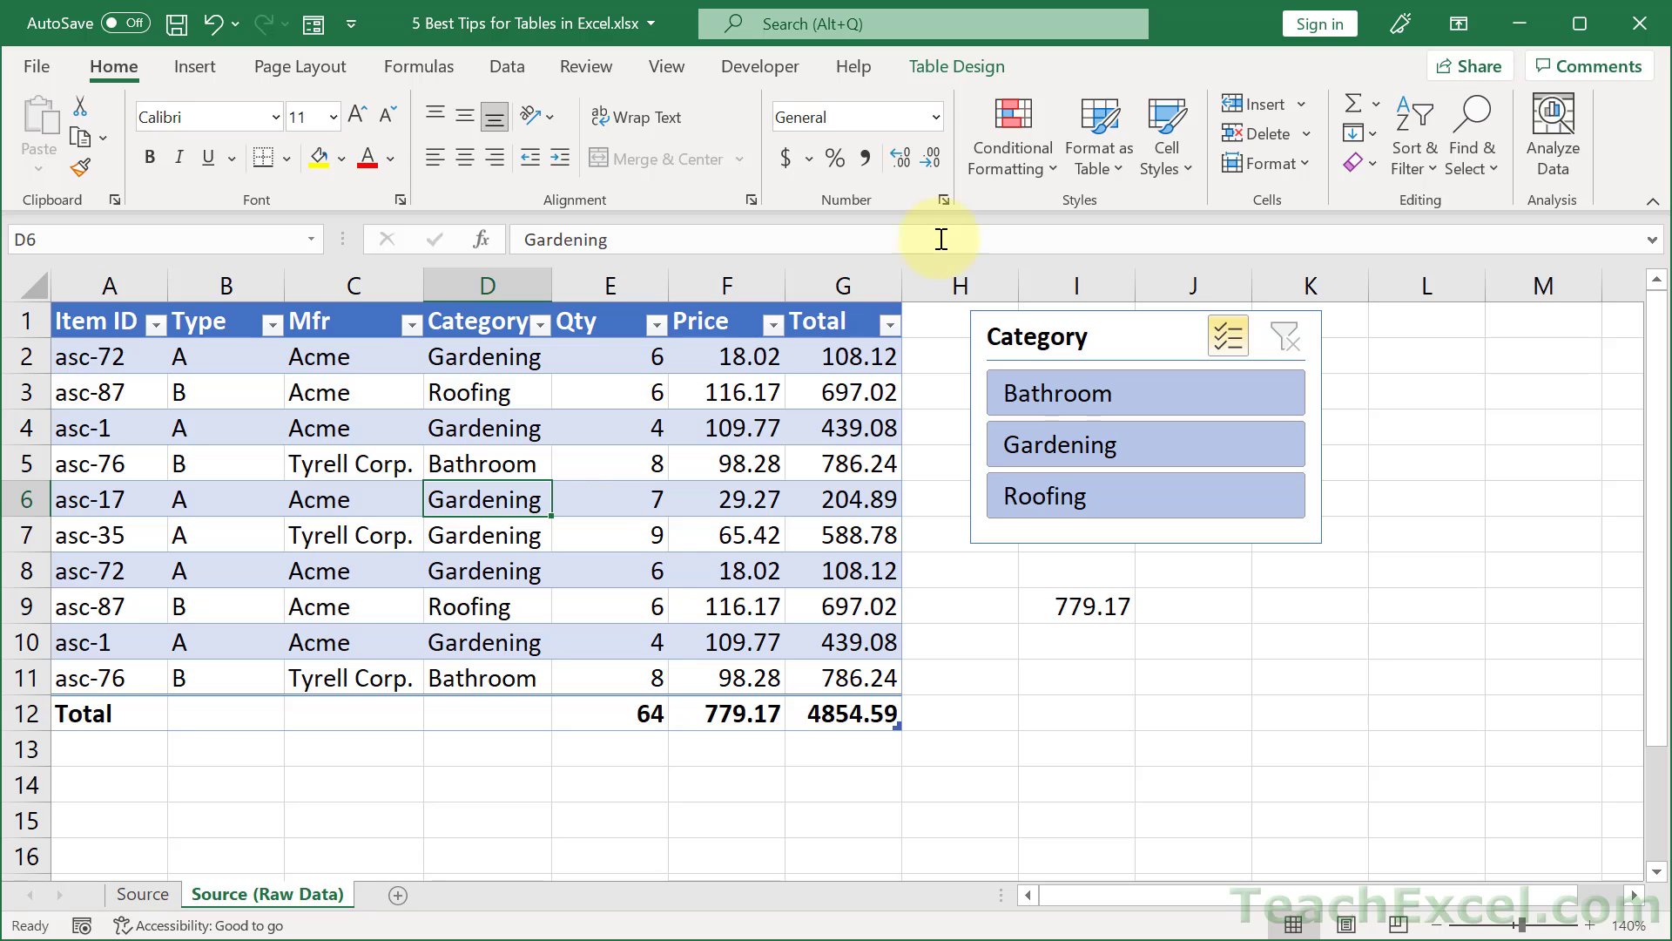
click(978, 66)
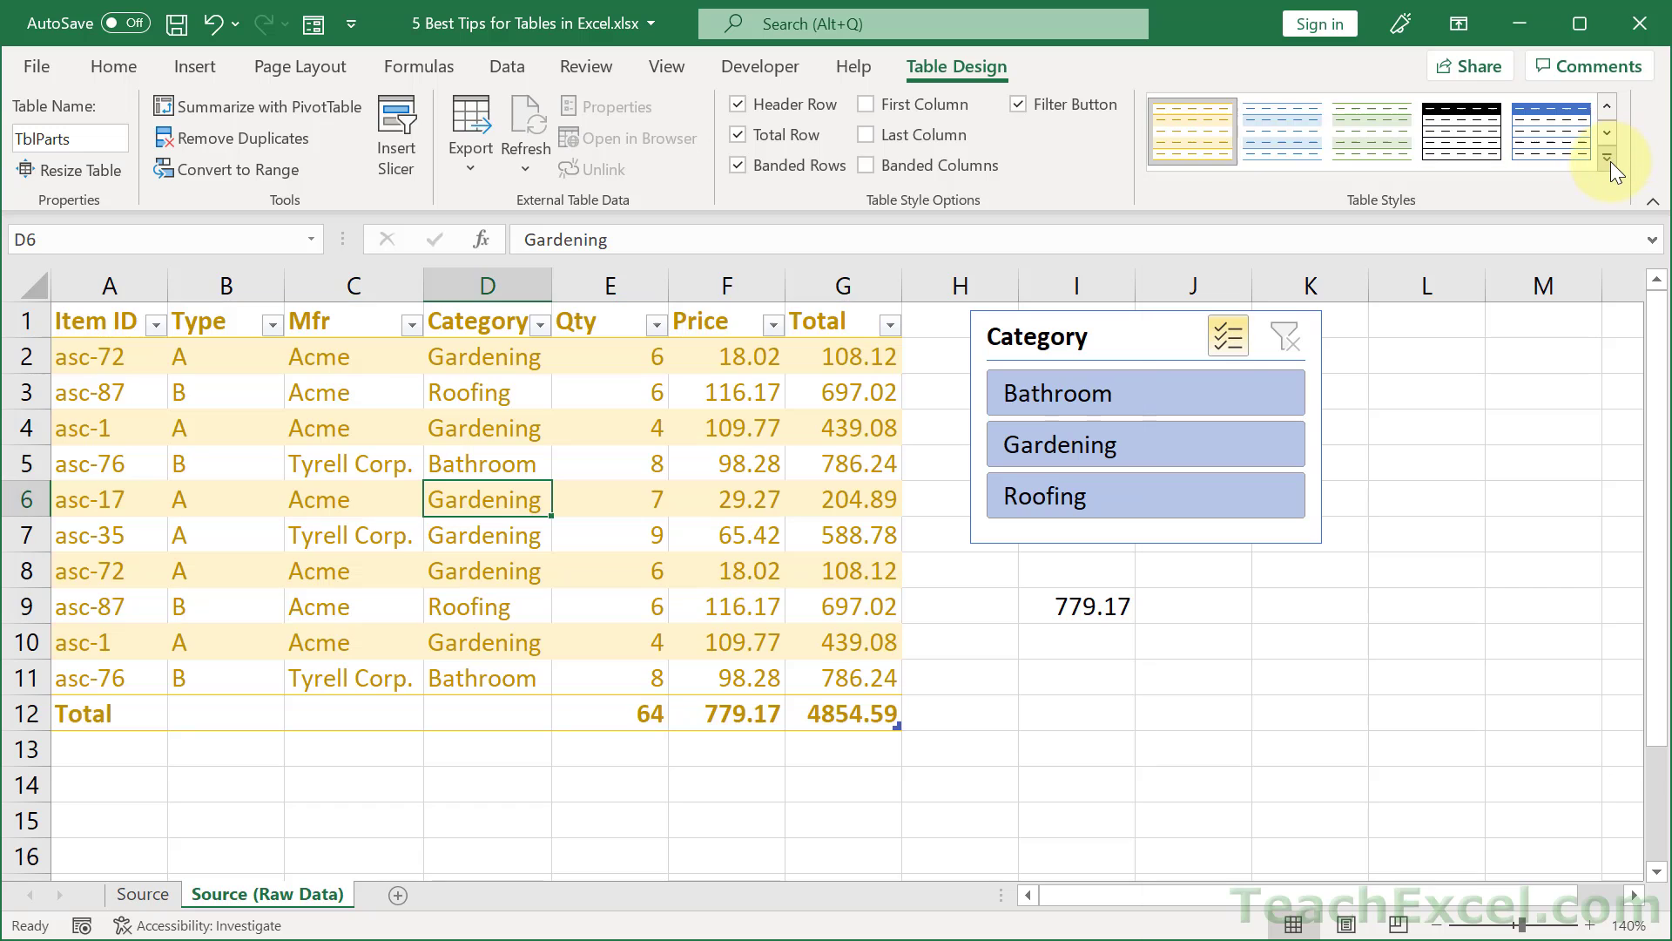
click(1611, 161)
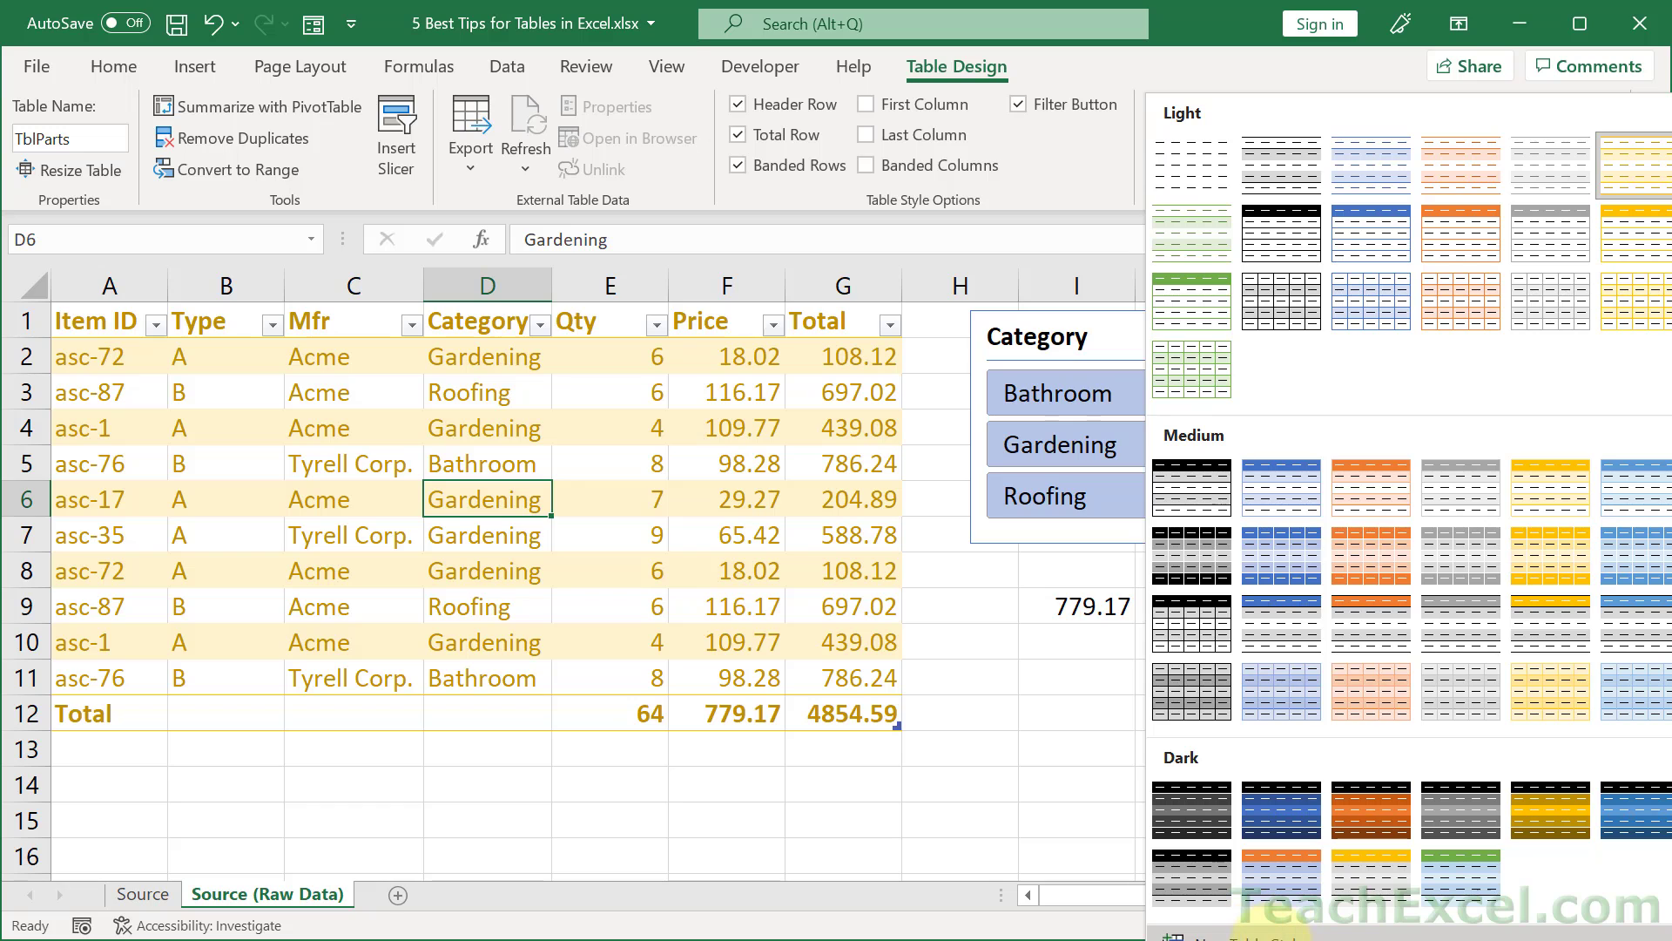
click(1235, 936)
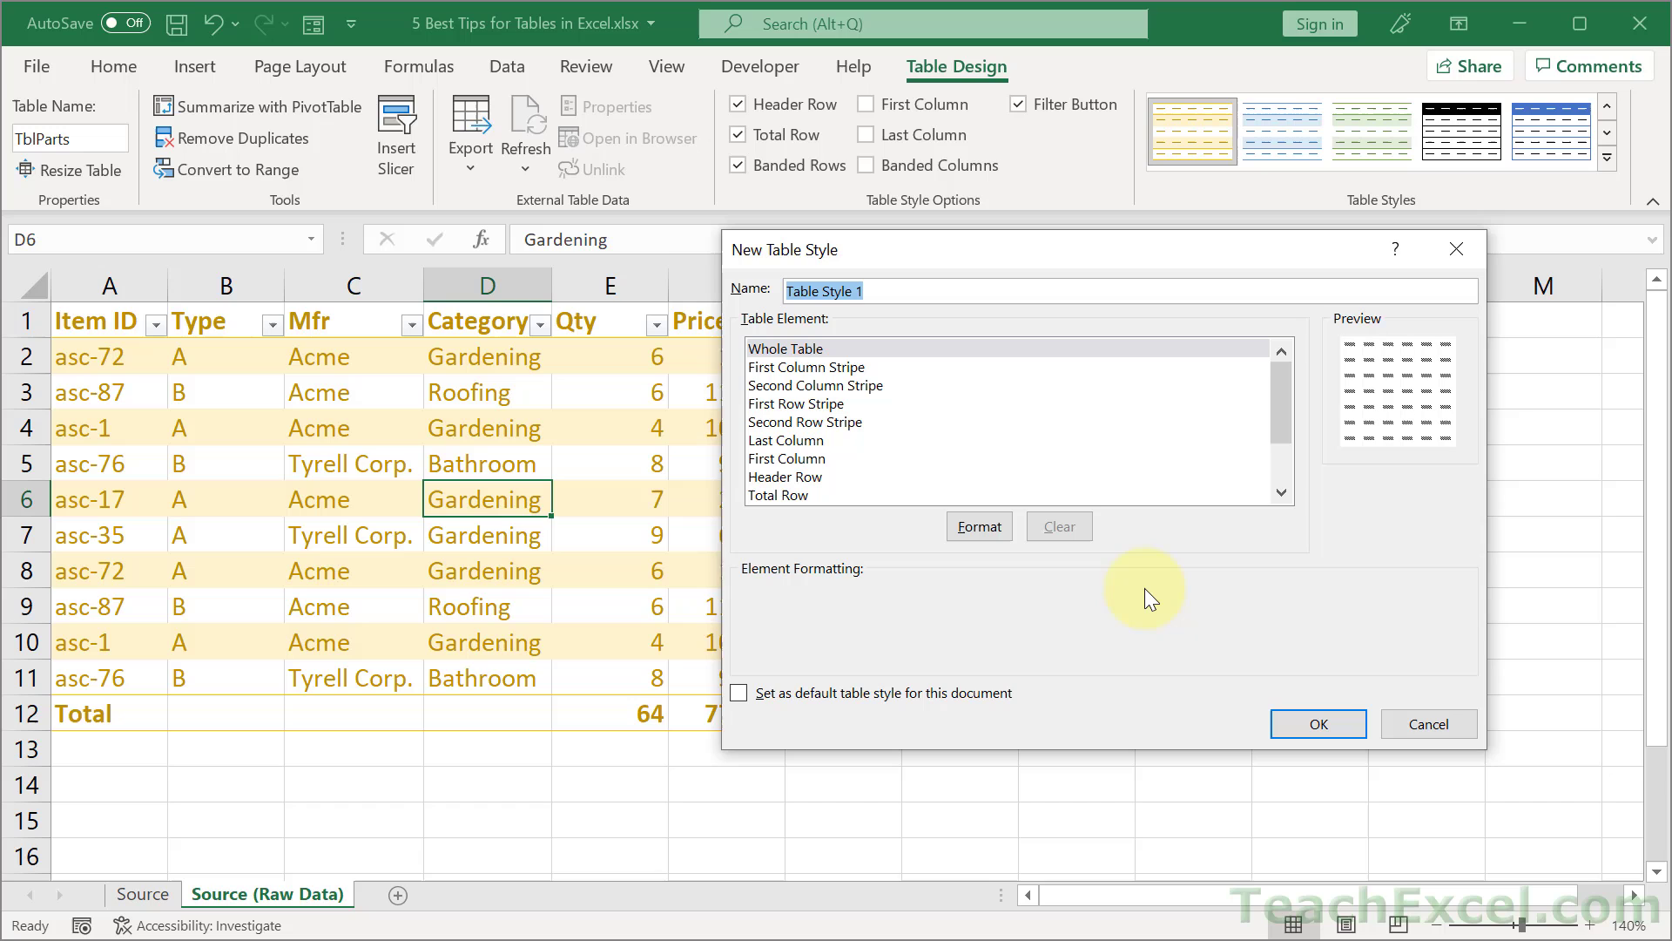
click(1464, 732)
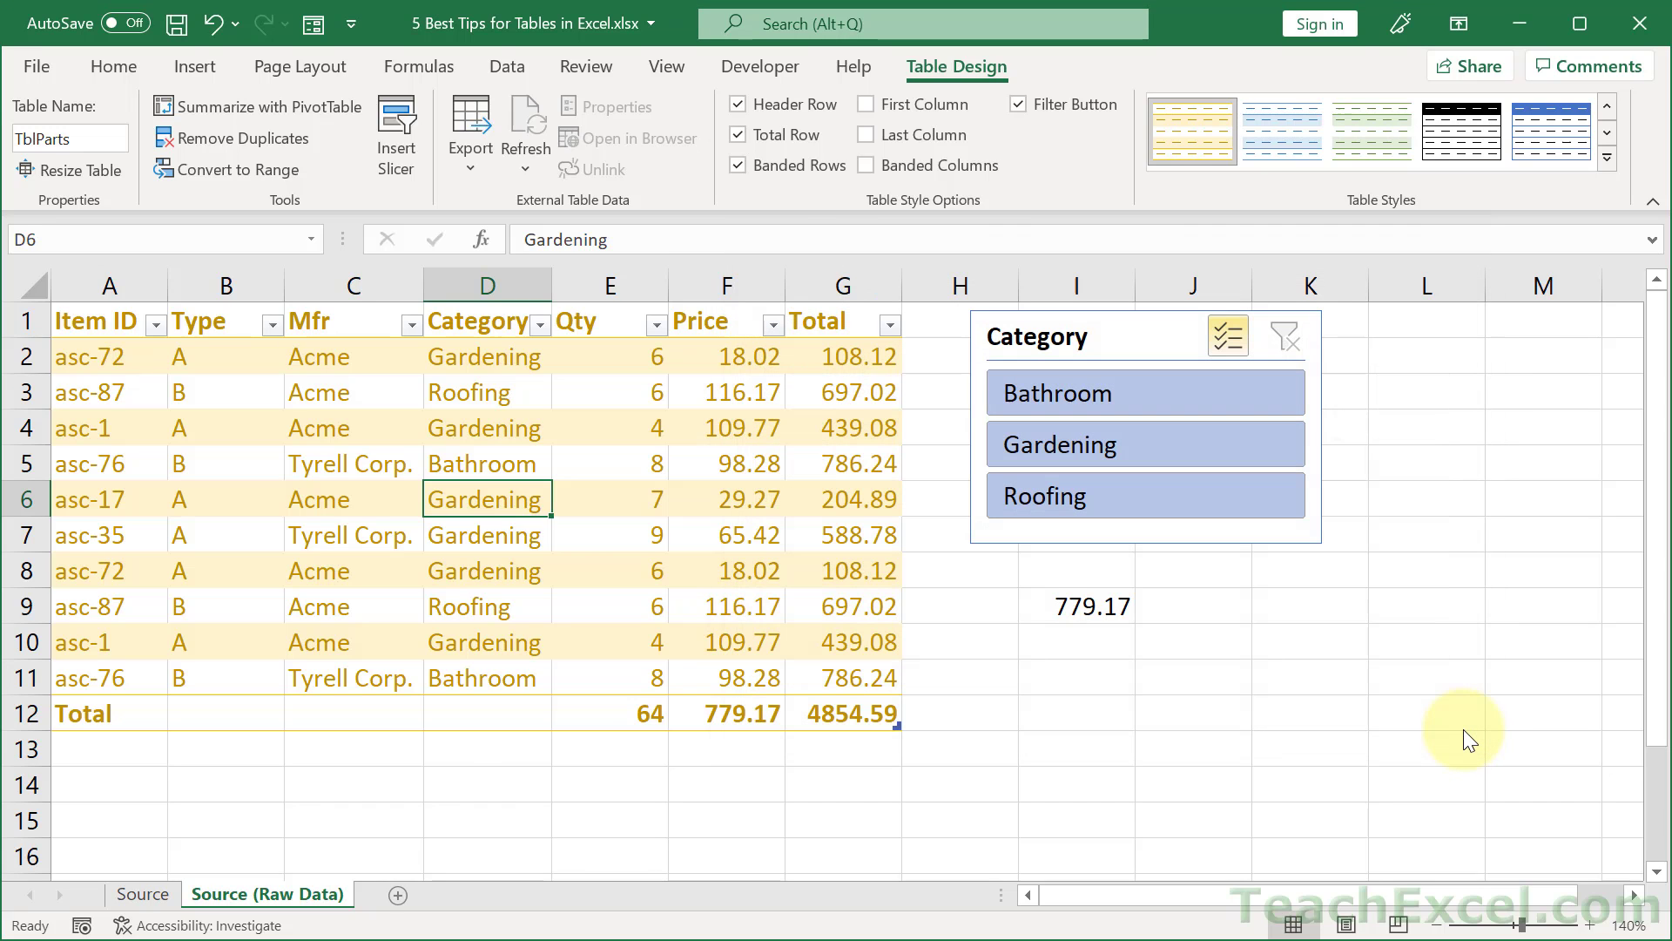
Apply the plain Light table style, hide the header filter buttons, and test then clear slicer filters.
click(1614, 160)
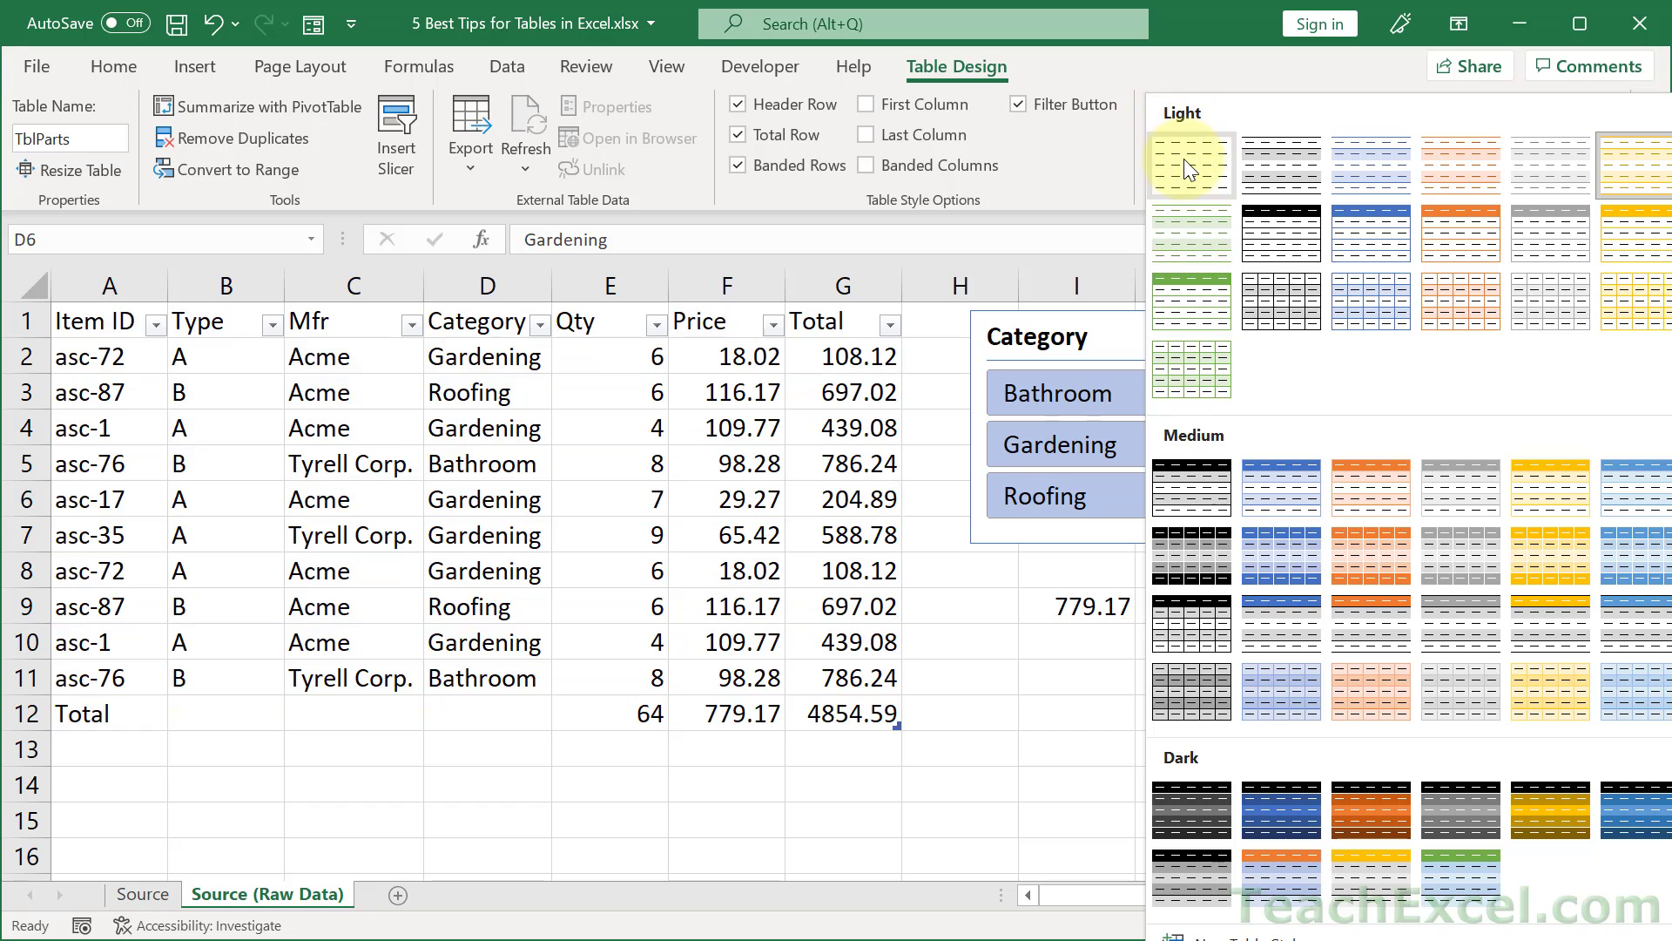
click(1185, 166)
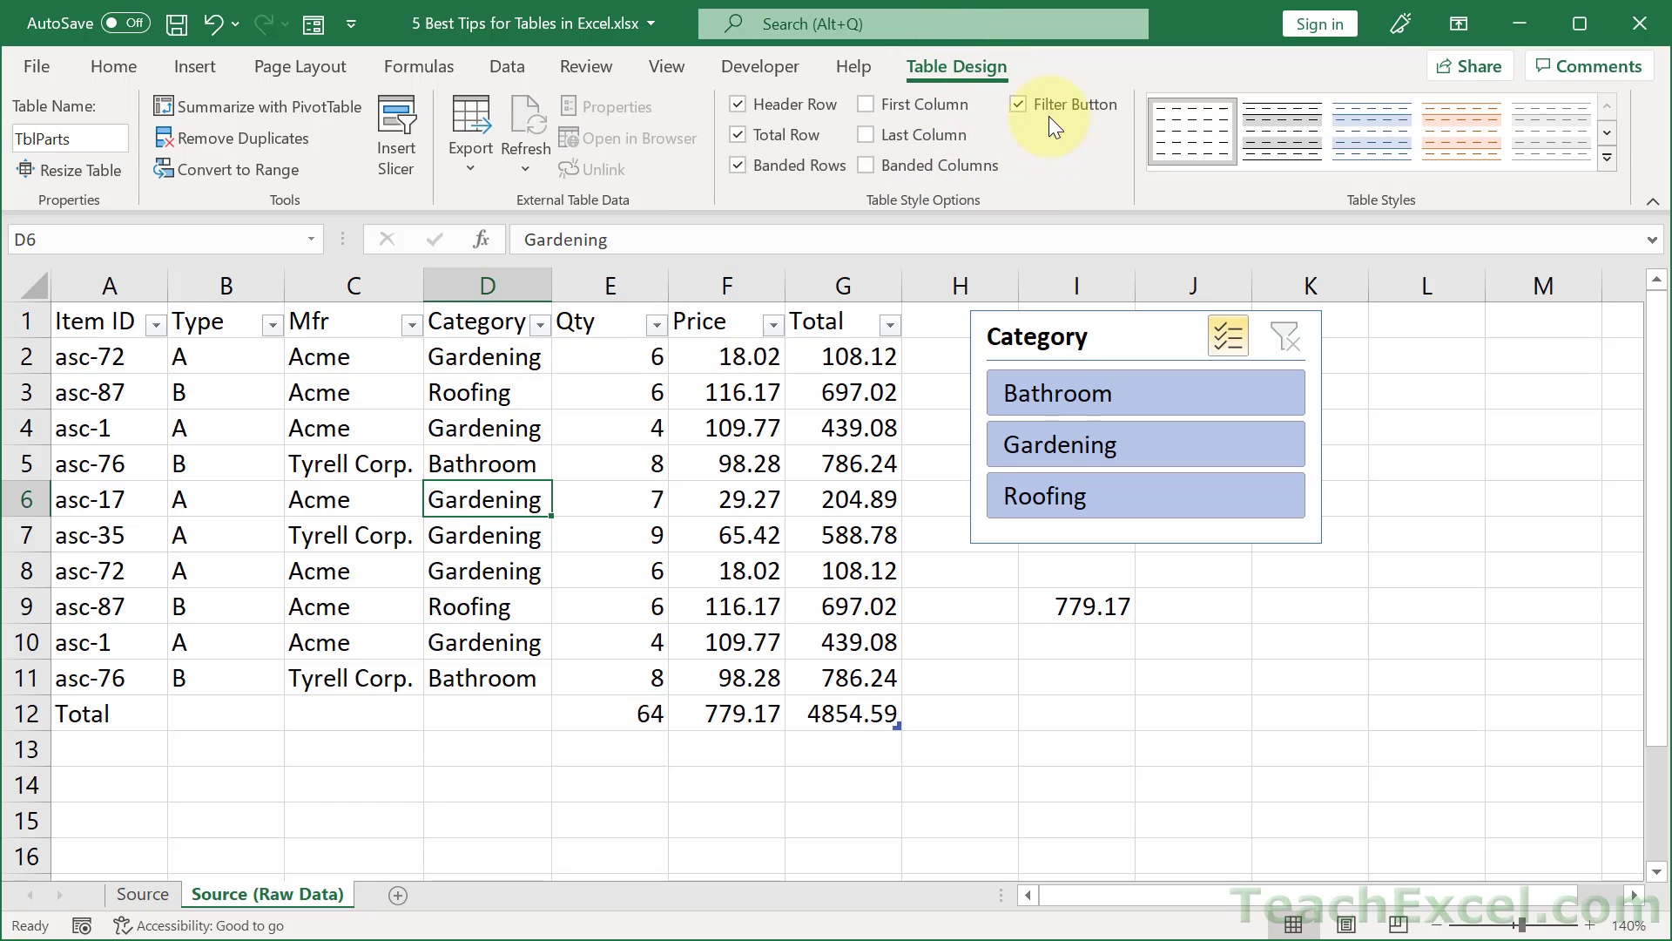
click(1014, 106)
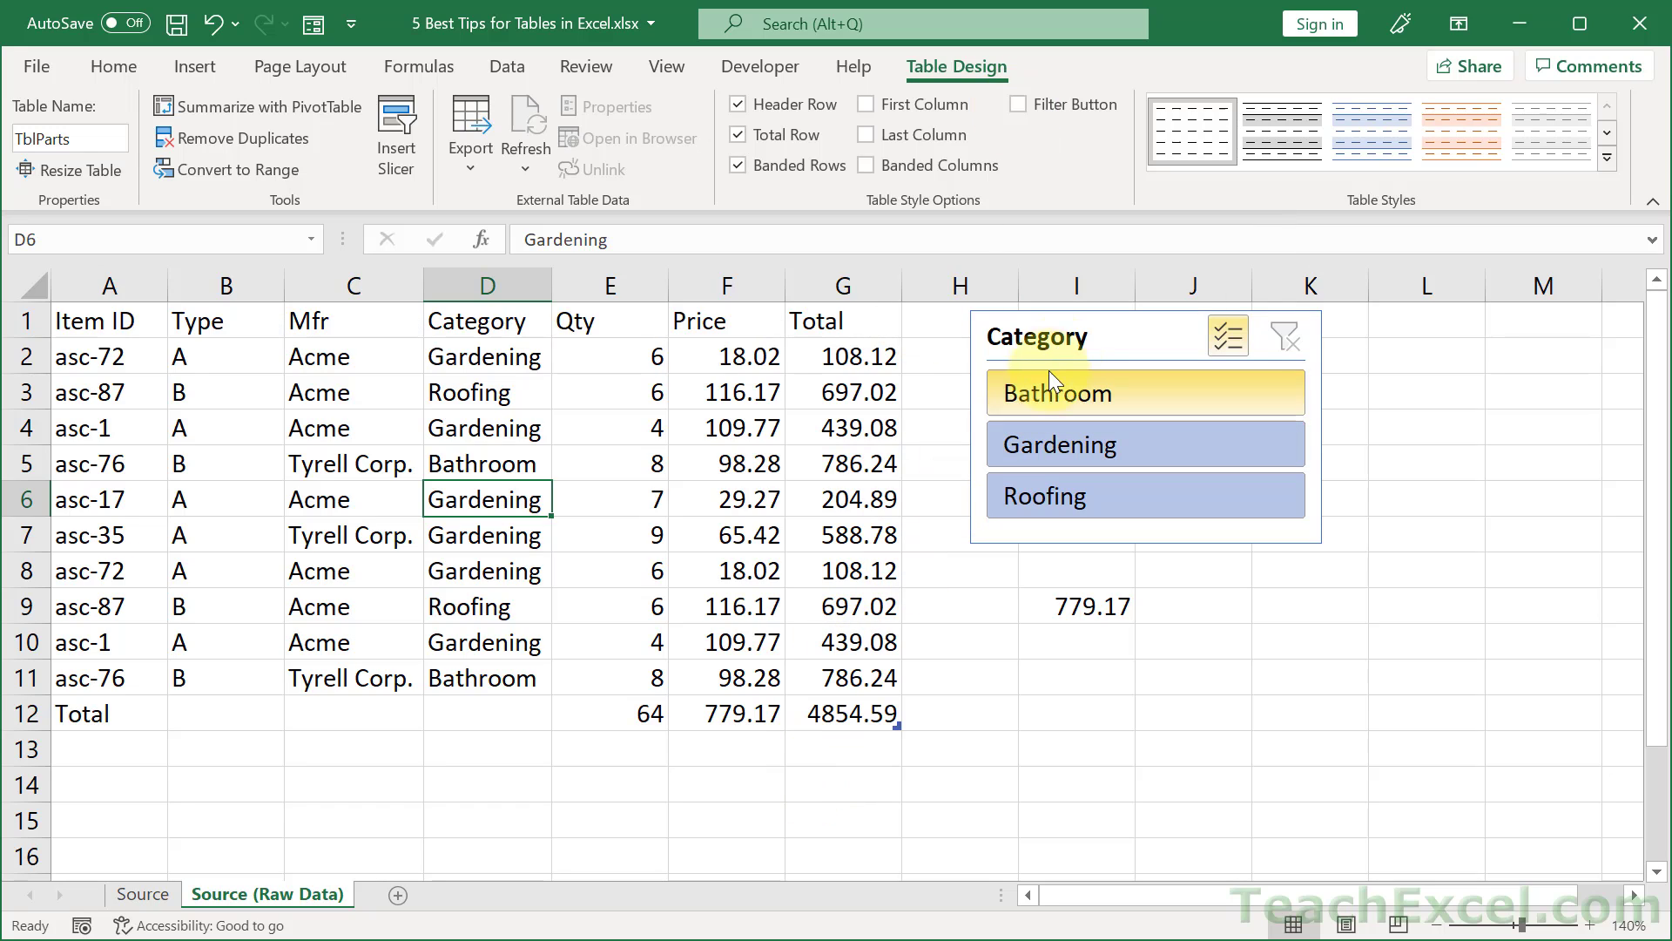
click(1079, 396)
click(1078, 441)
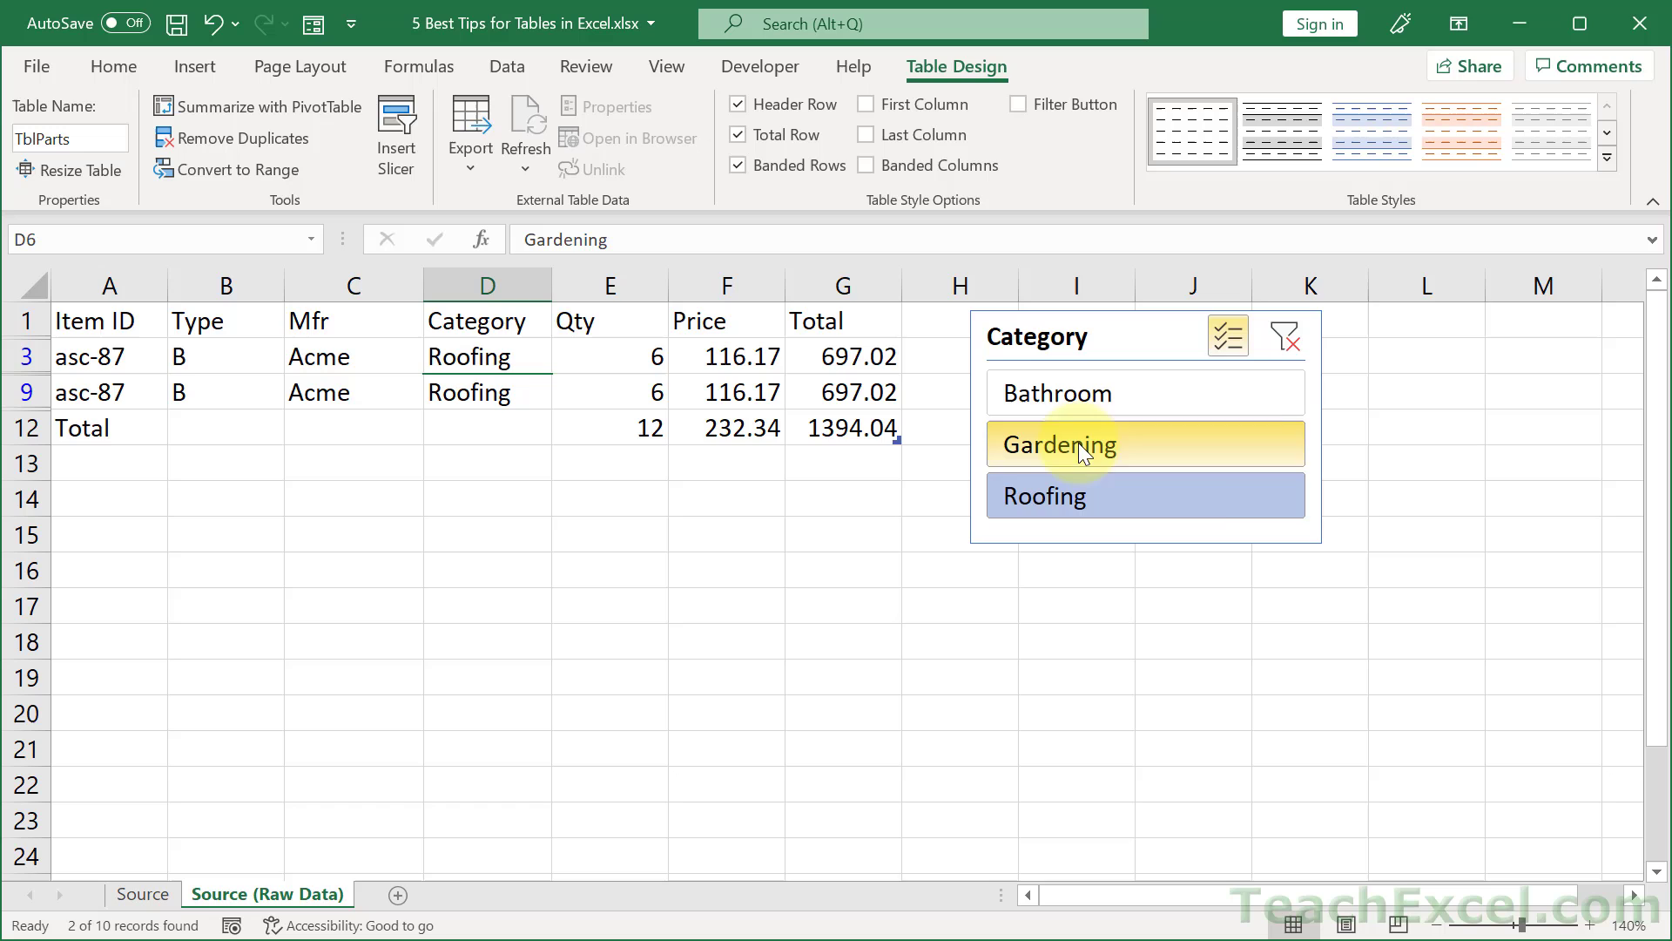
click(1290, 338)
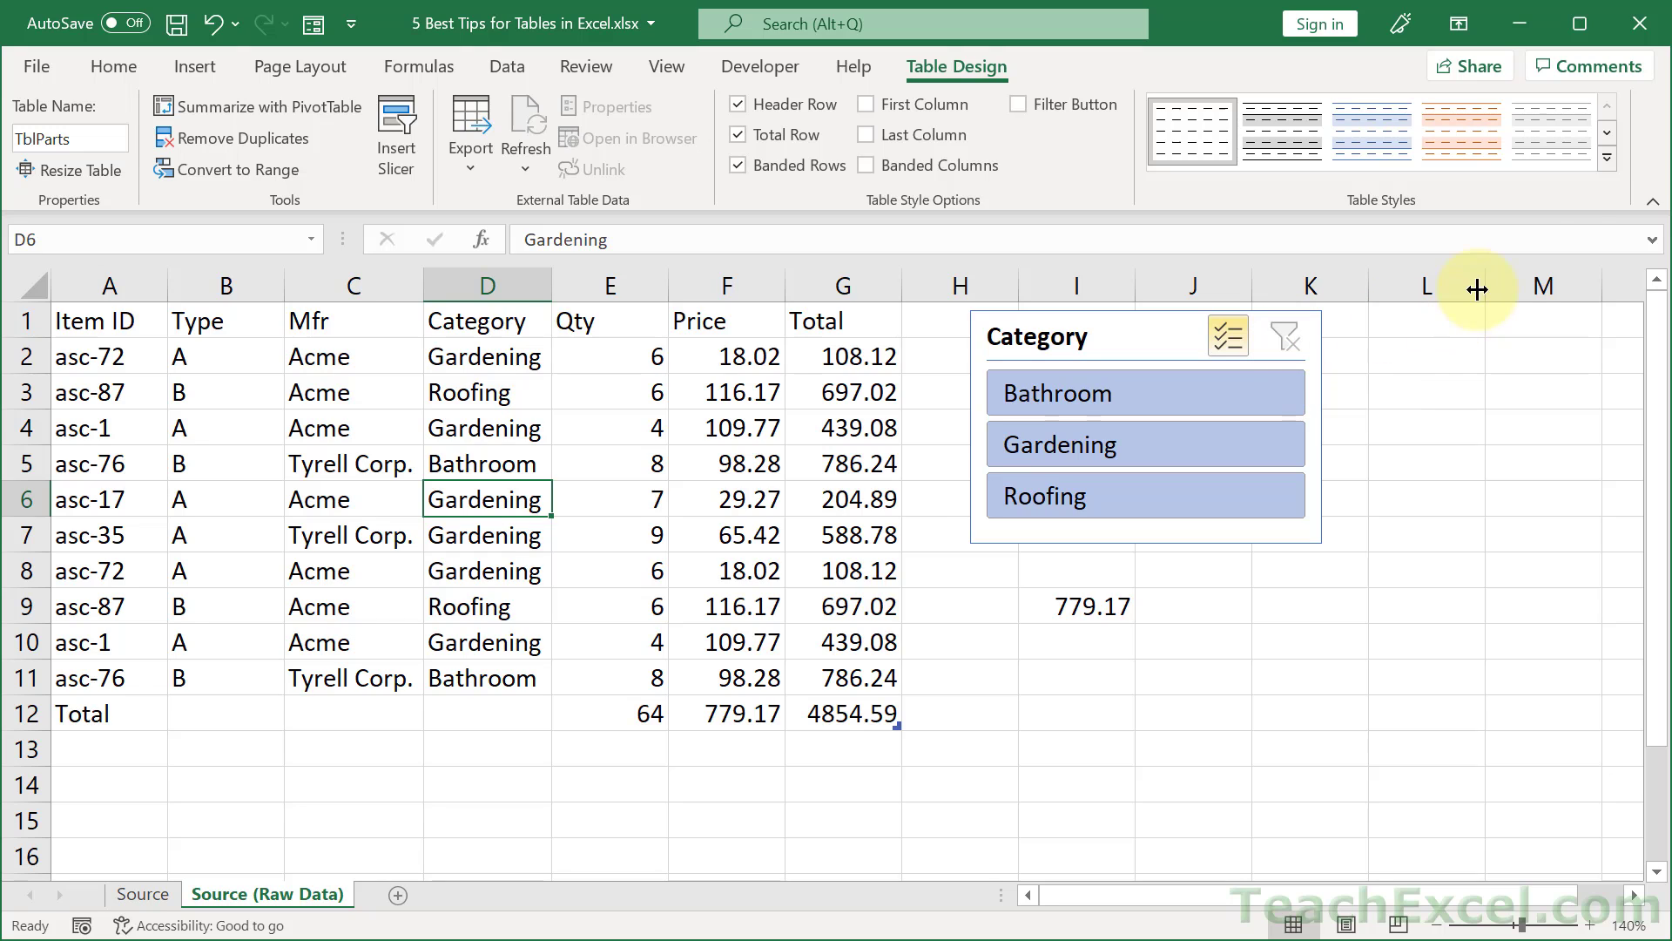
Apply a blue Medium banded table style to TblParts.
click(1609, 155)
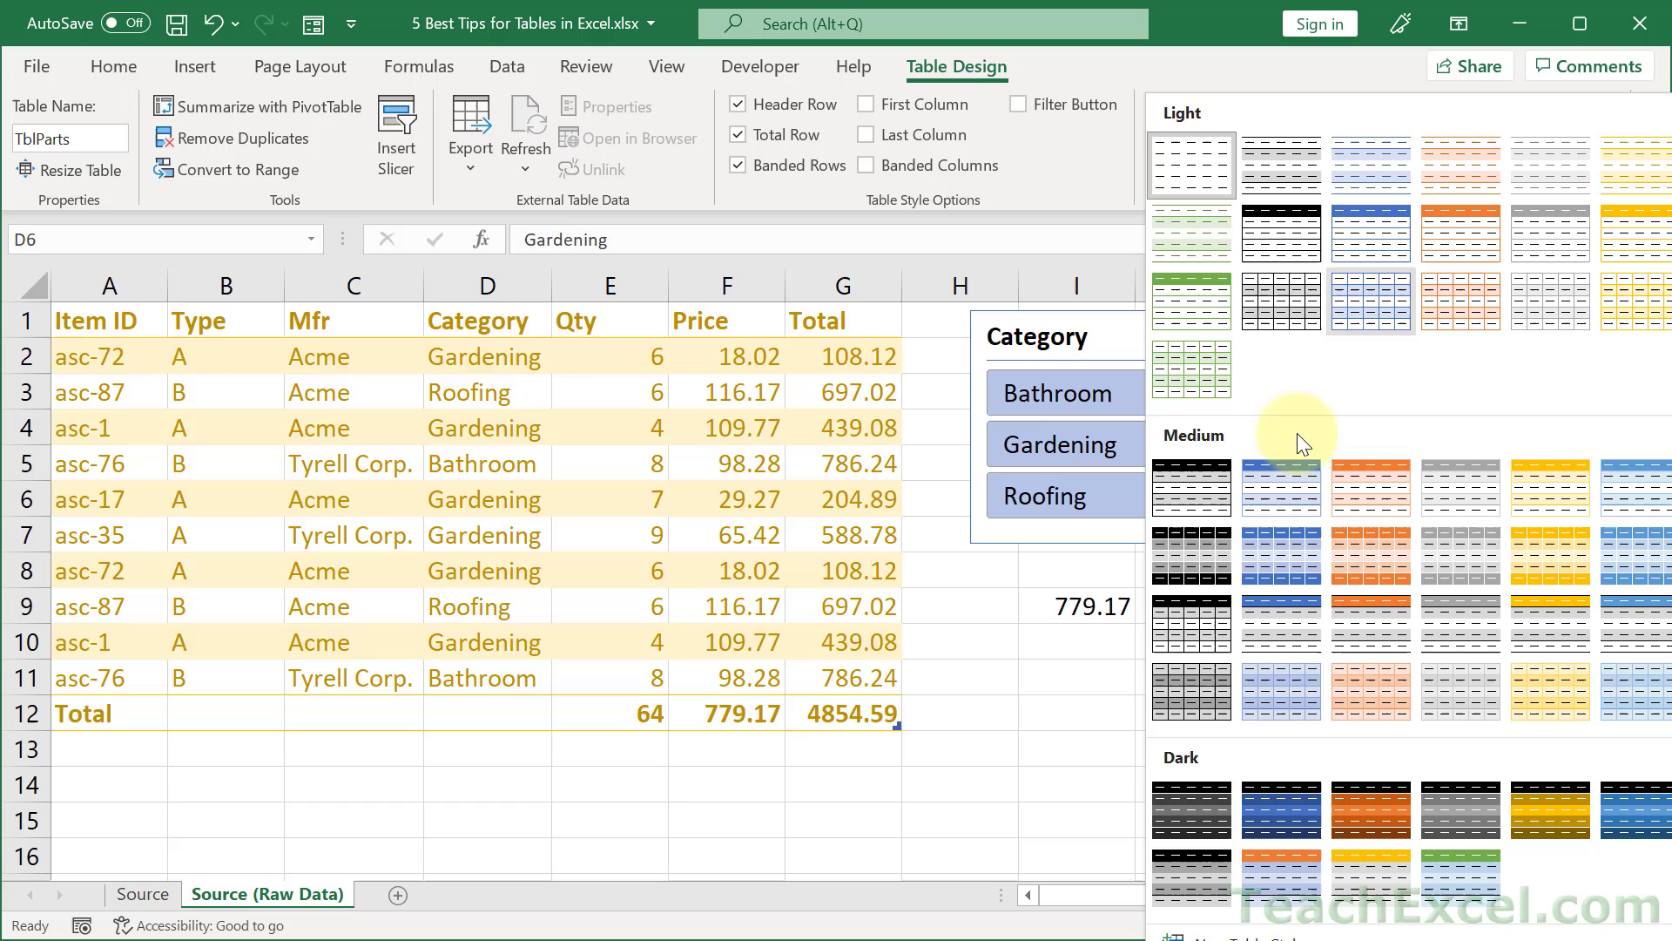
click(1272, 498)
click(694, 501)
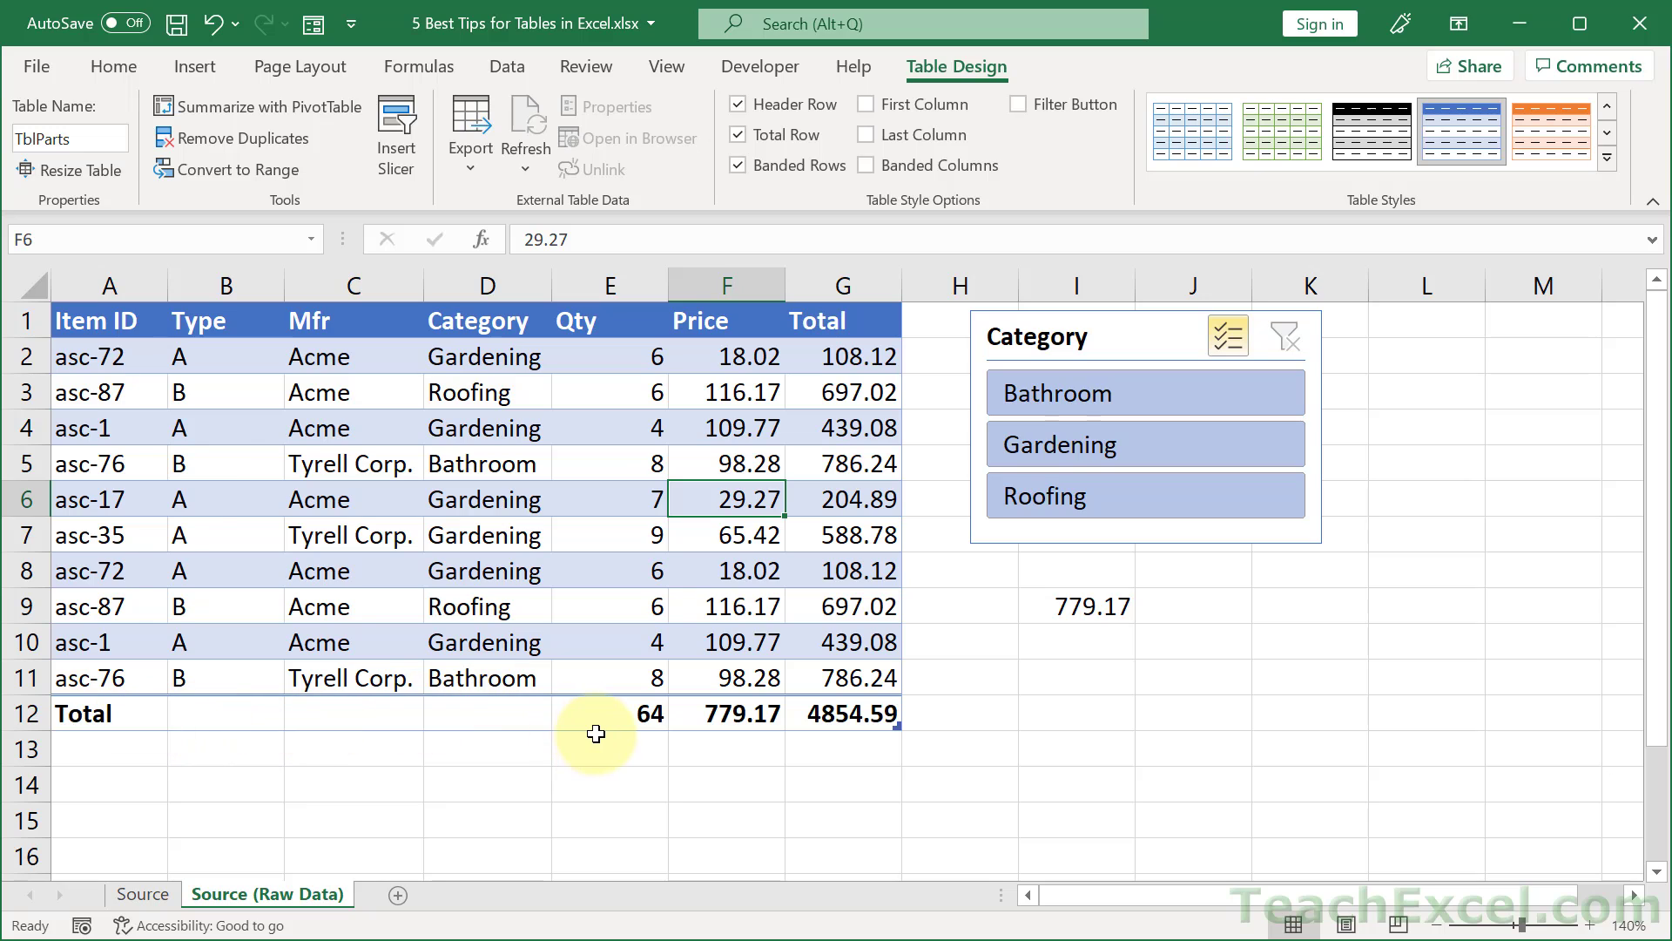
click(829, 676)
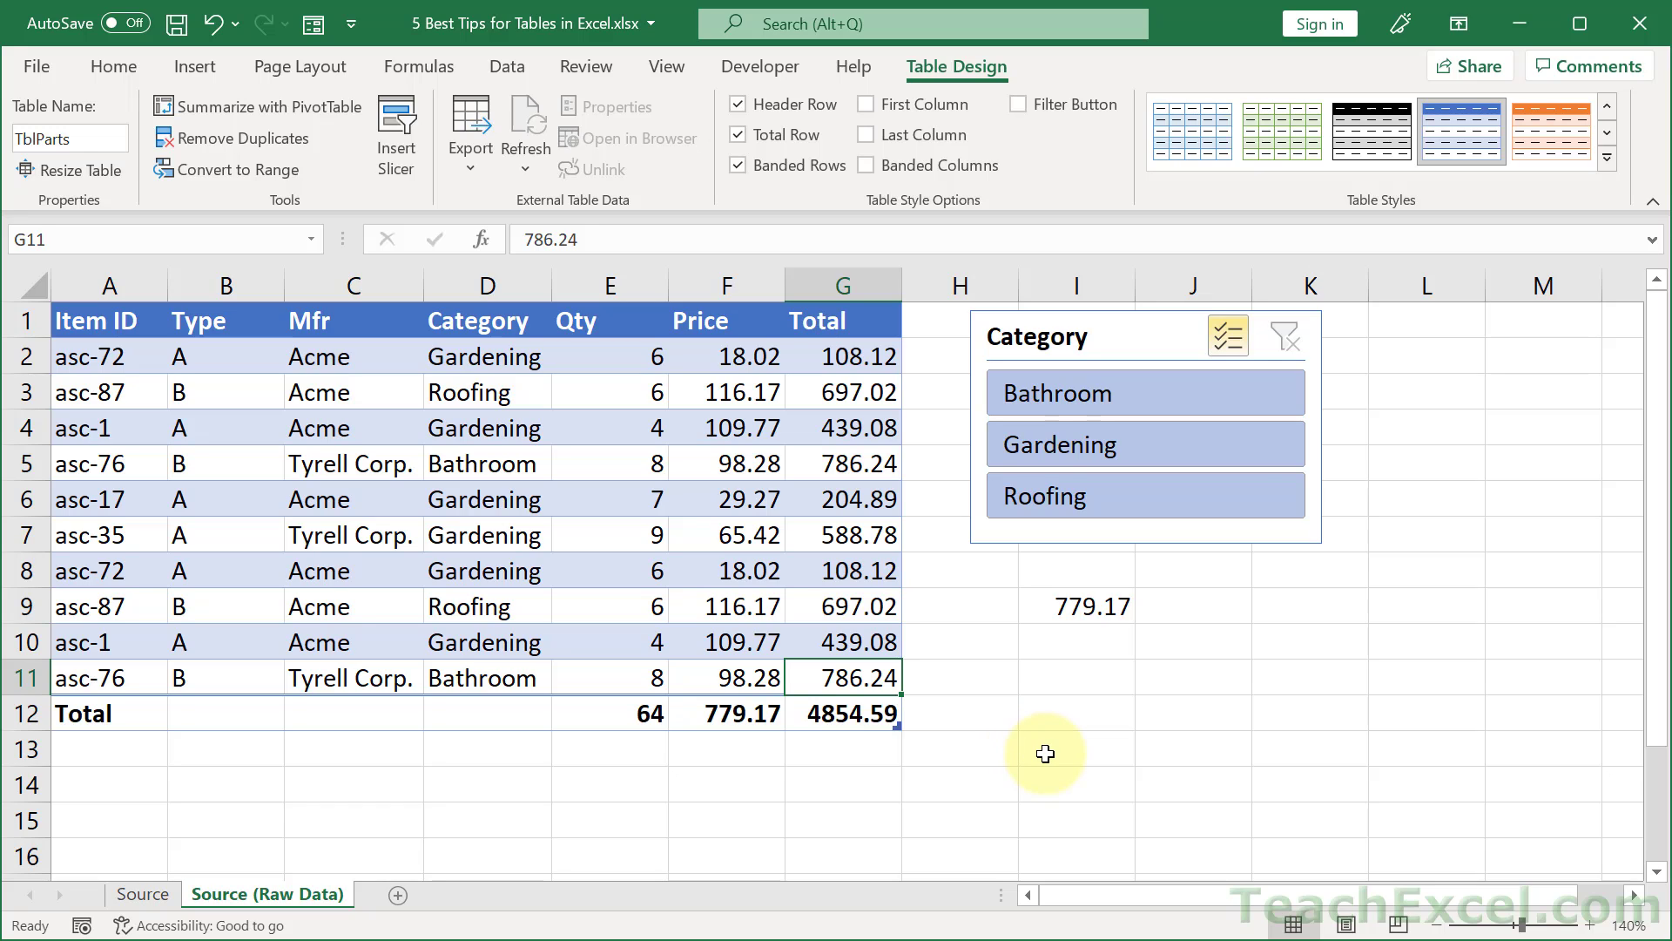
Add row asc-80: Acme, Bathroom, qty 9, price 80, total 120, raising I9 to 859.17.
key(Tab)
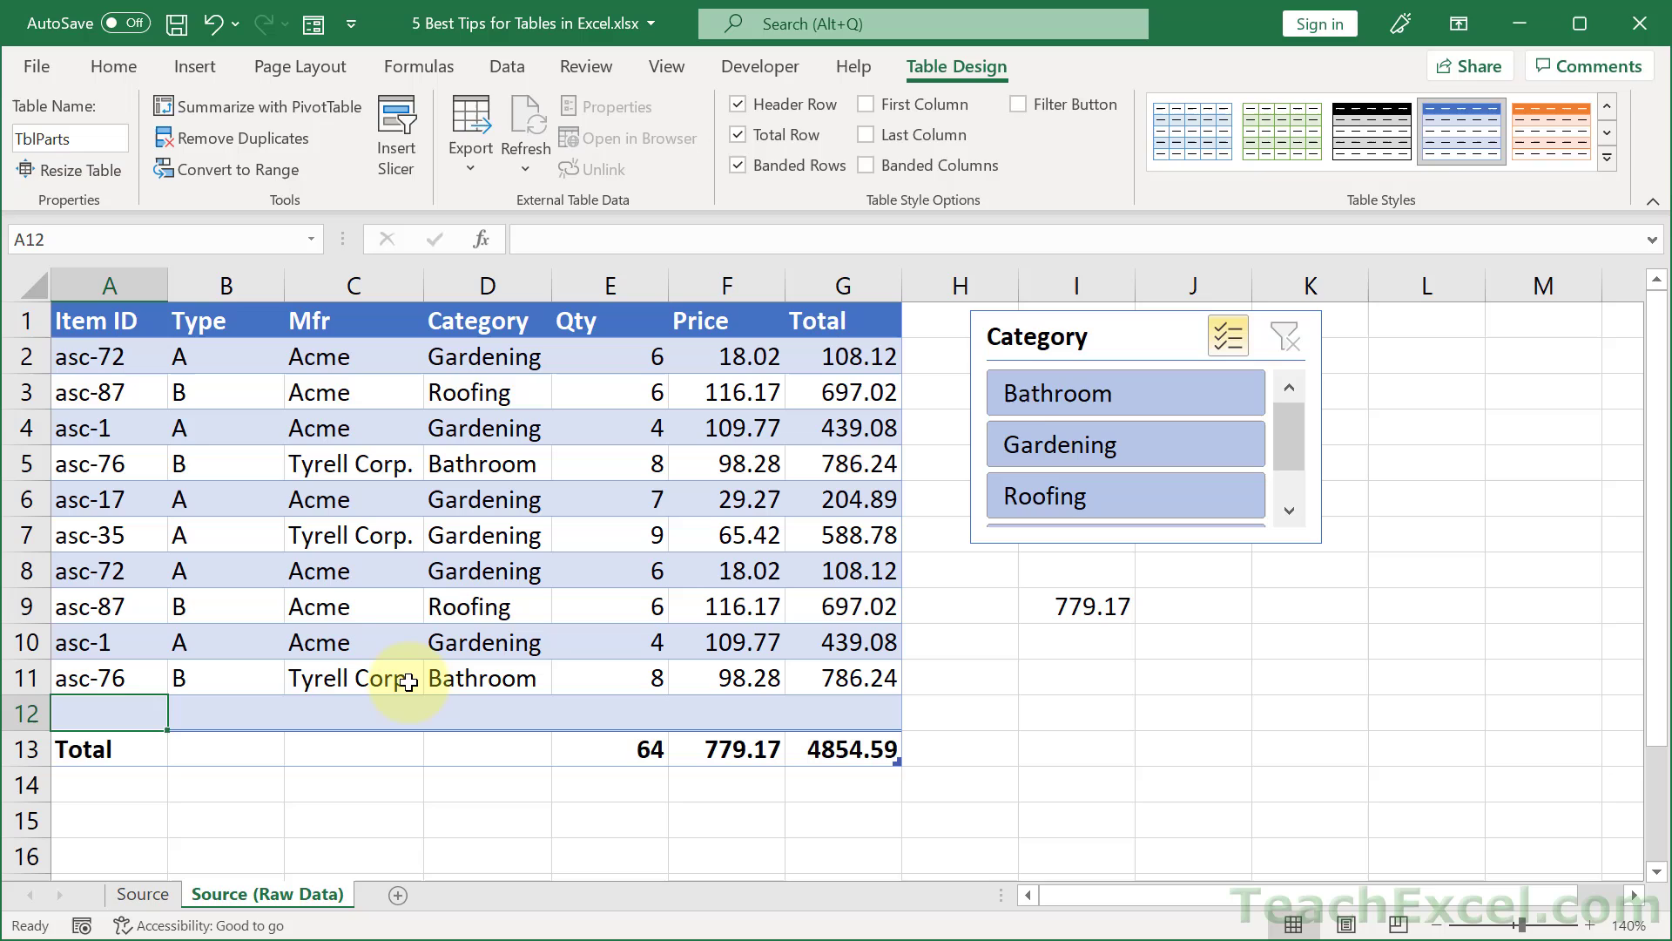
text(asc-80)
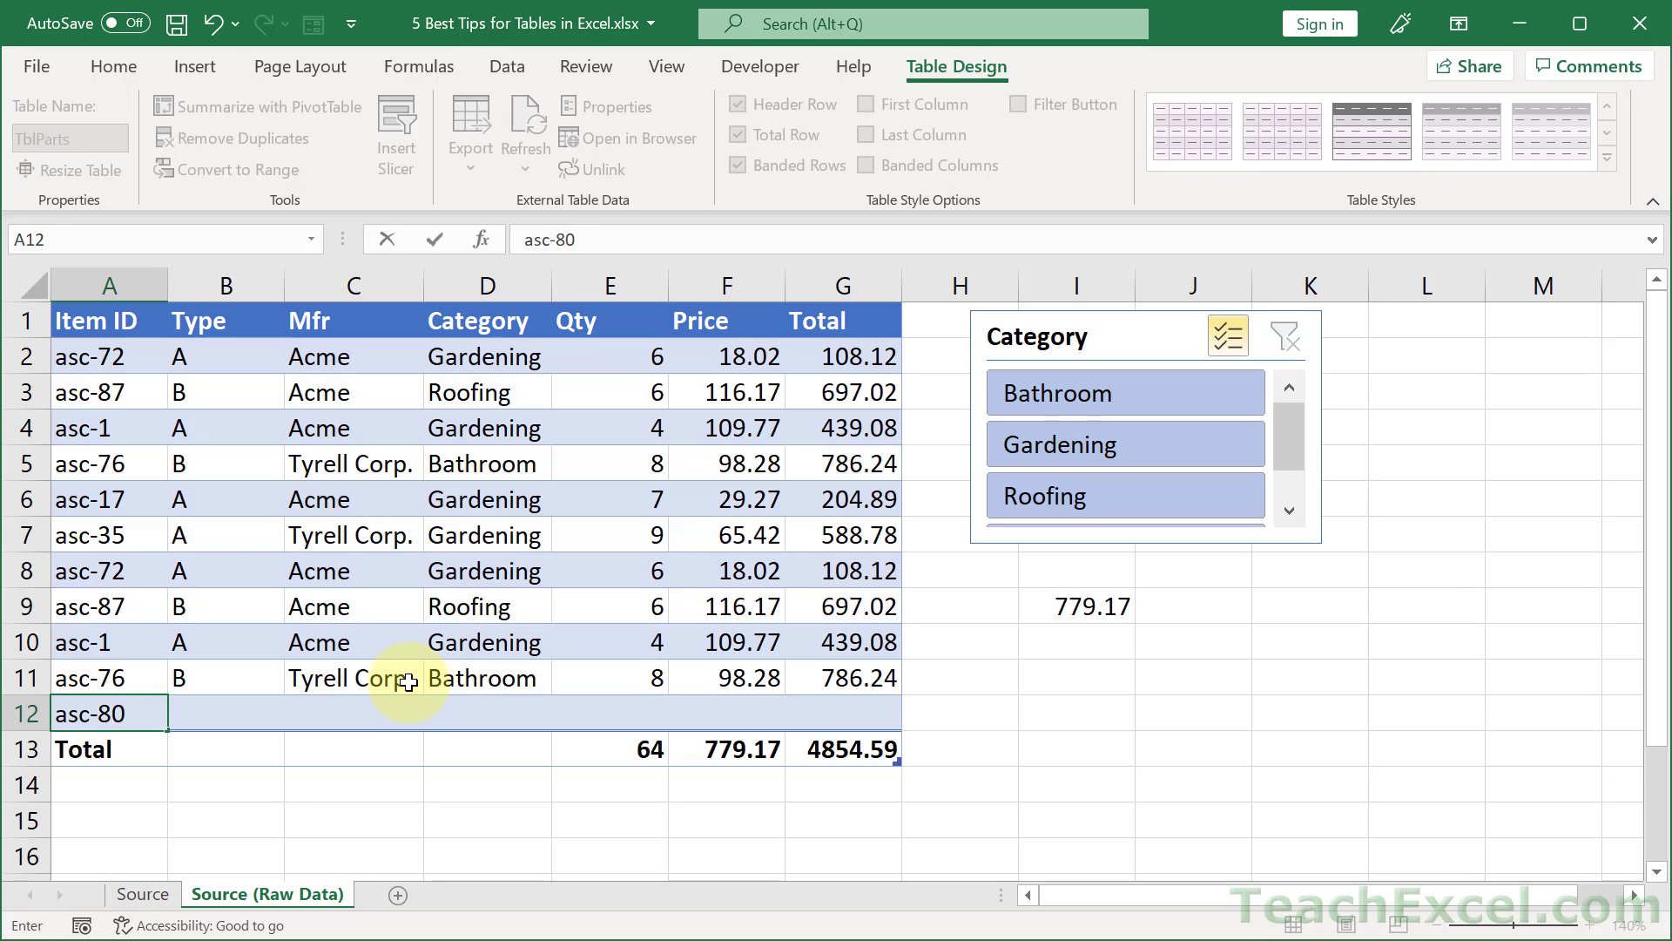
key(Tab)
text(b)
key(Tab)
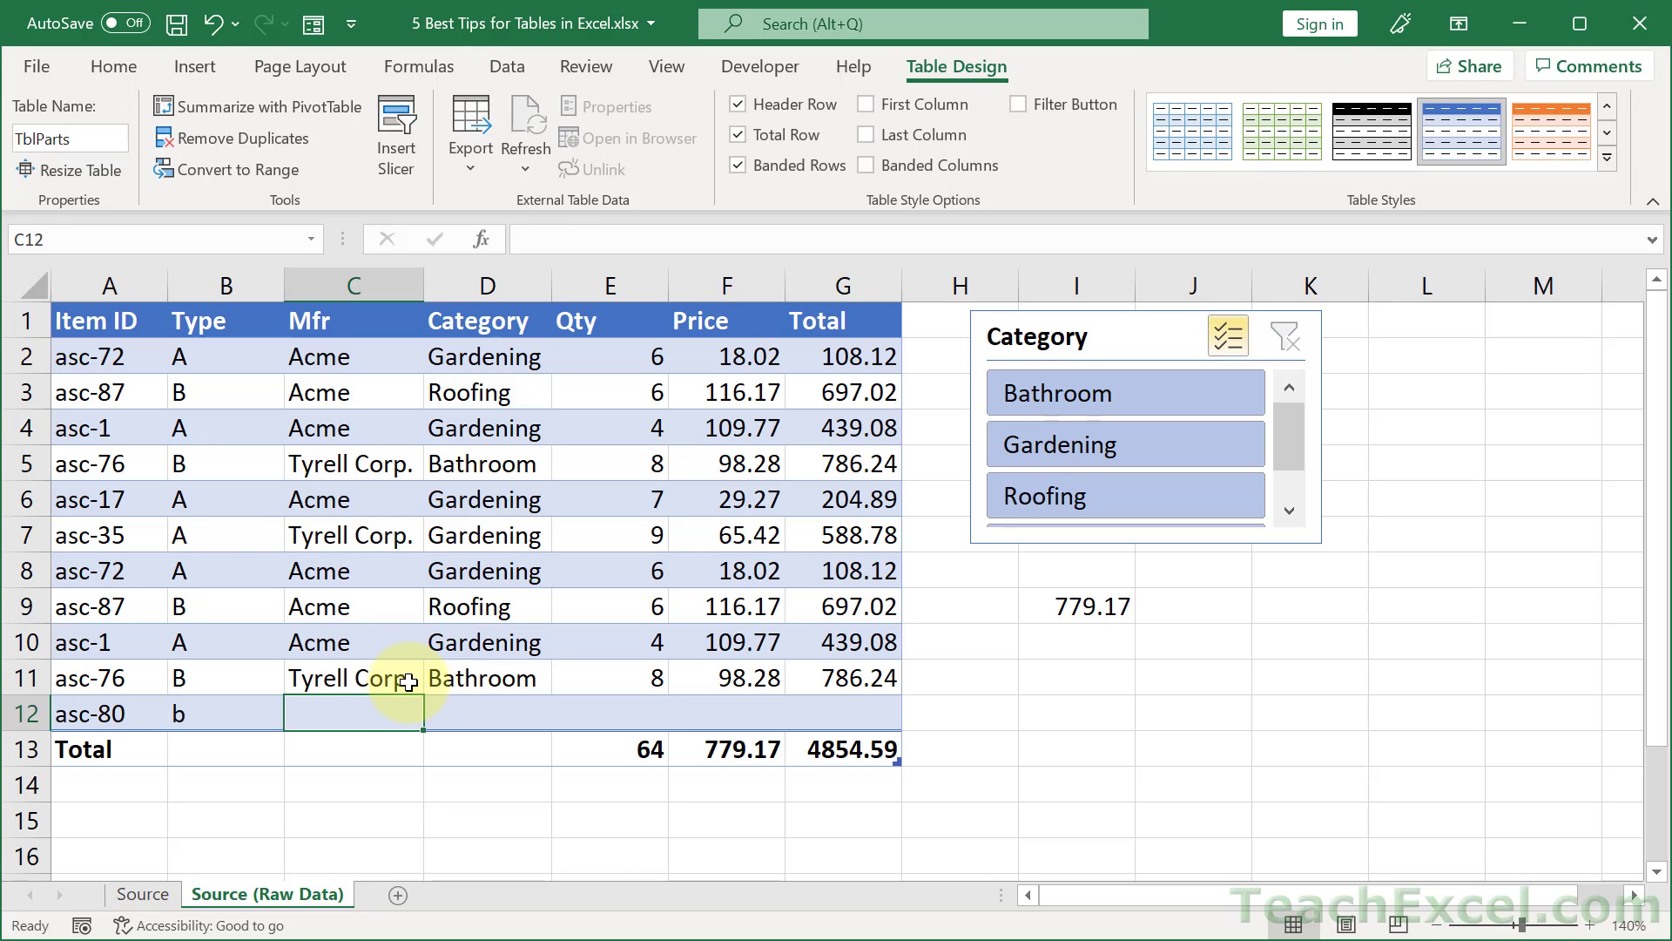
text(acme)
key(Tab)
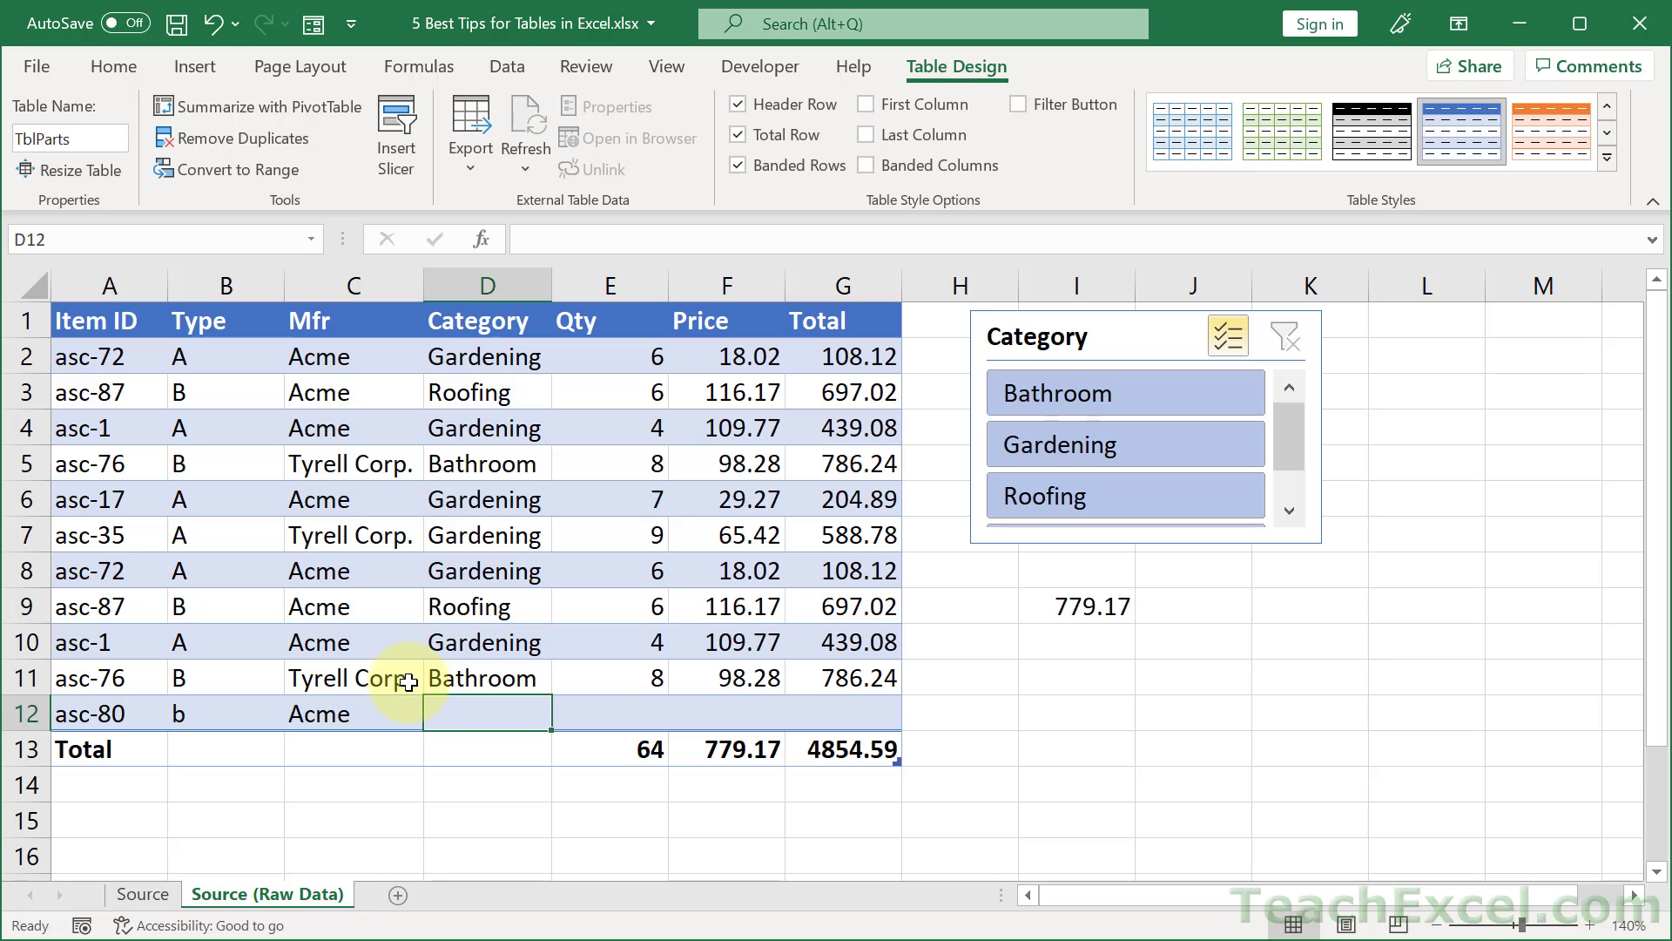
text(bathroom)
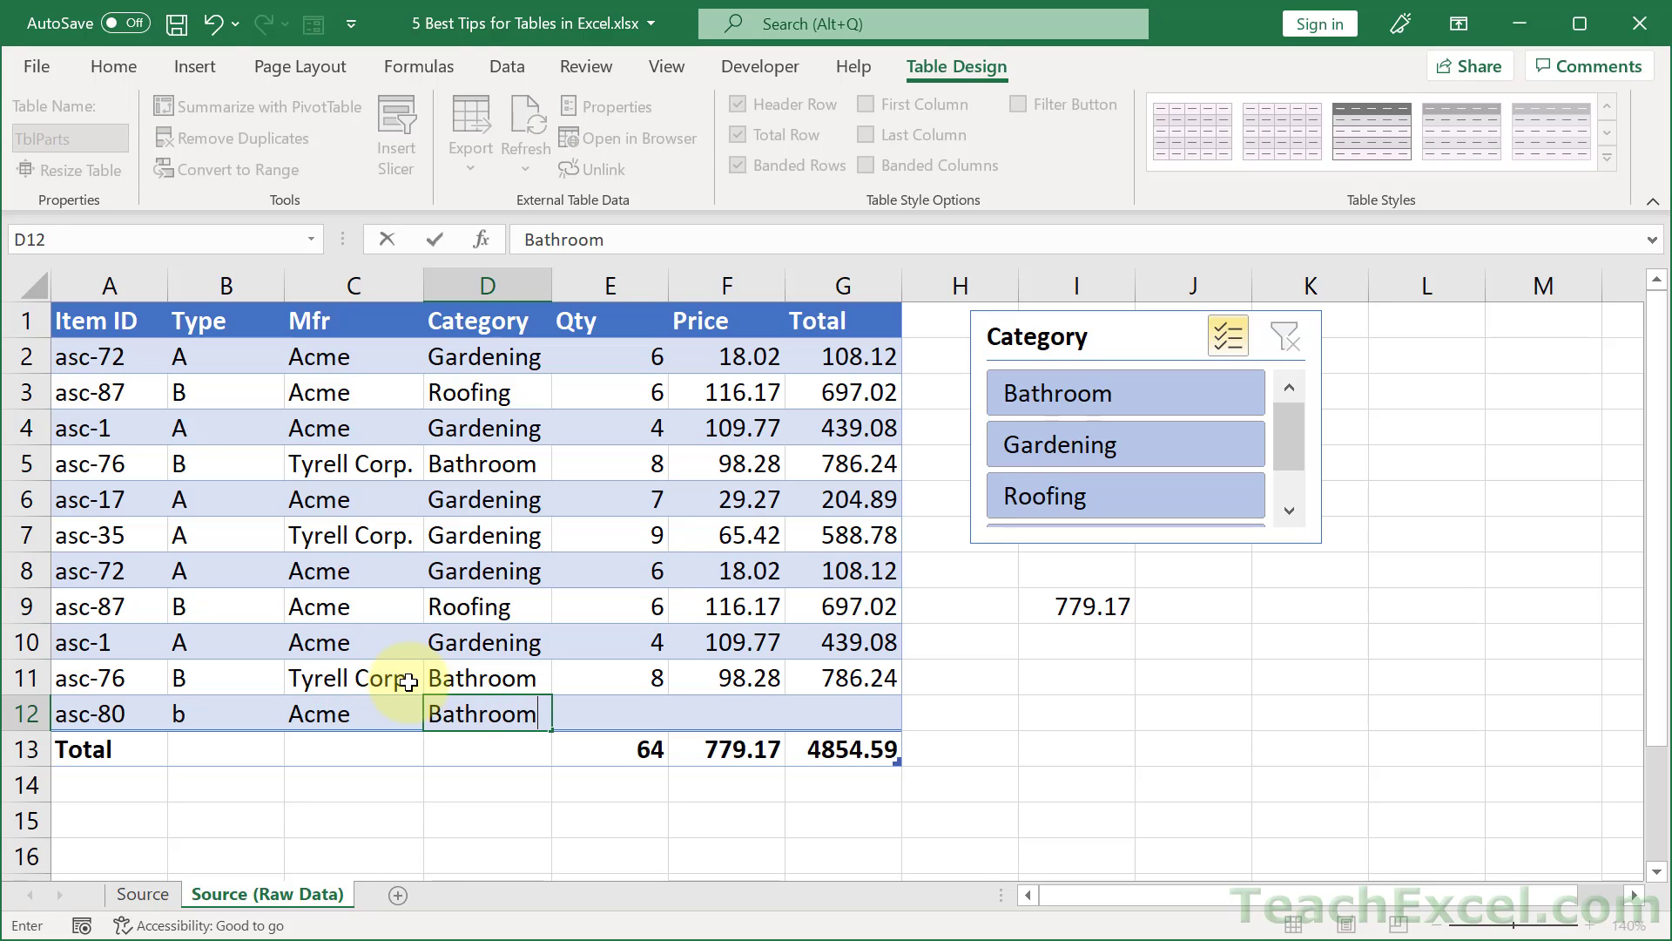
key(Tab)
text(9)
key(Tab)
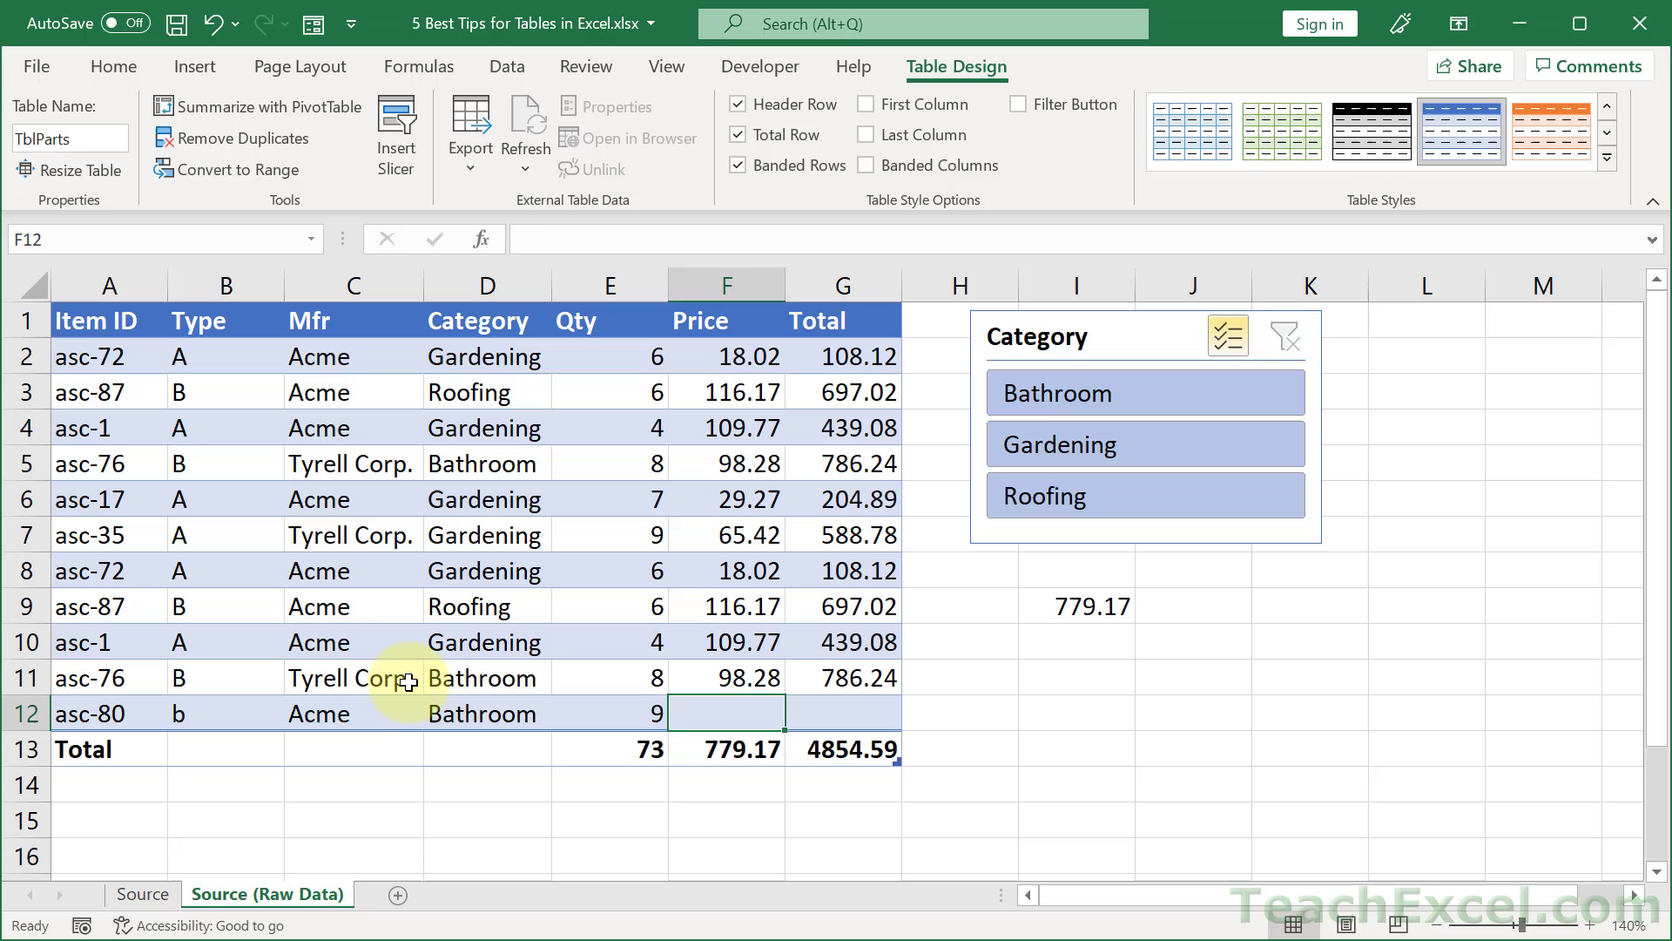
text(80)
key(Tab)
text(12)
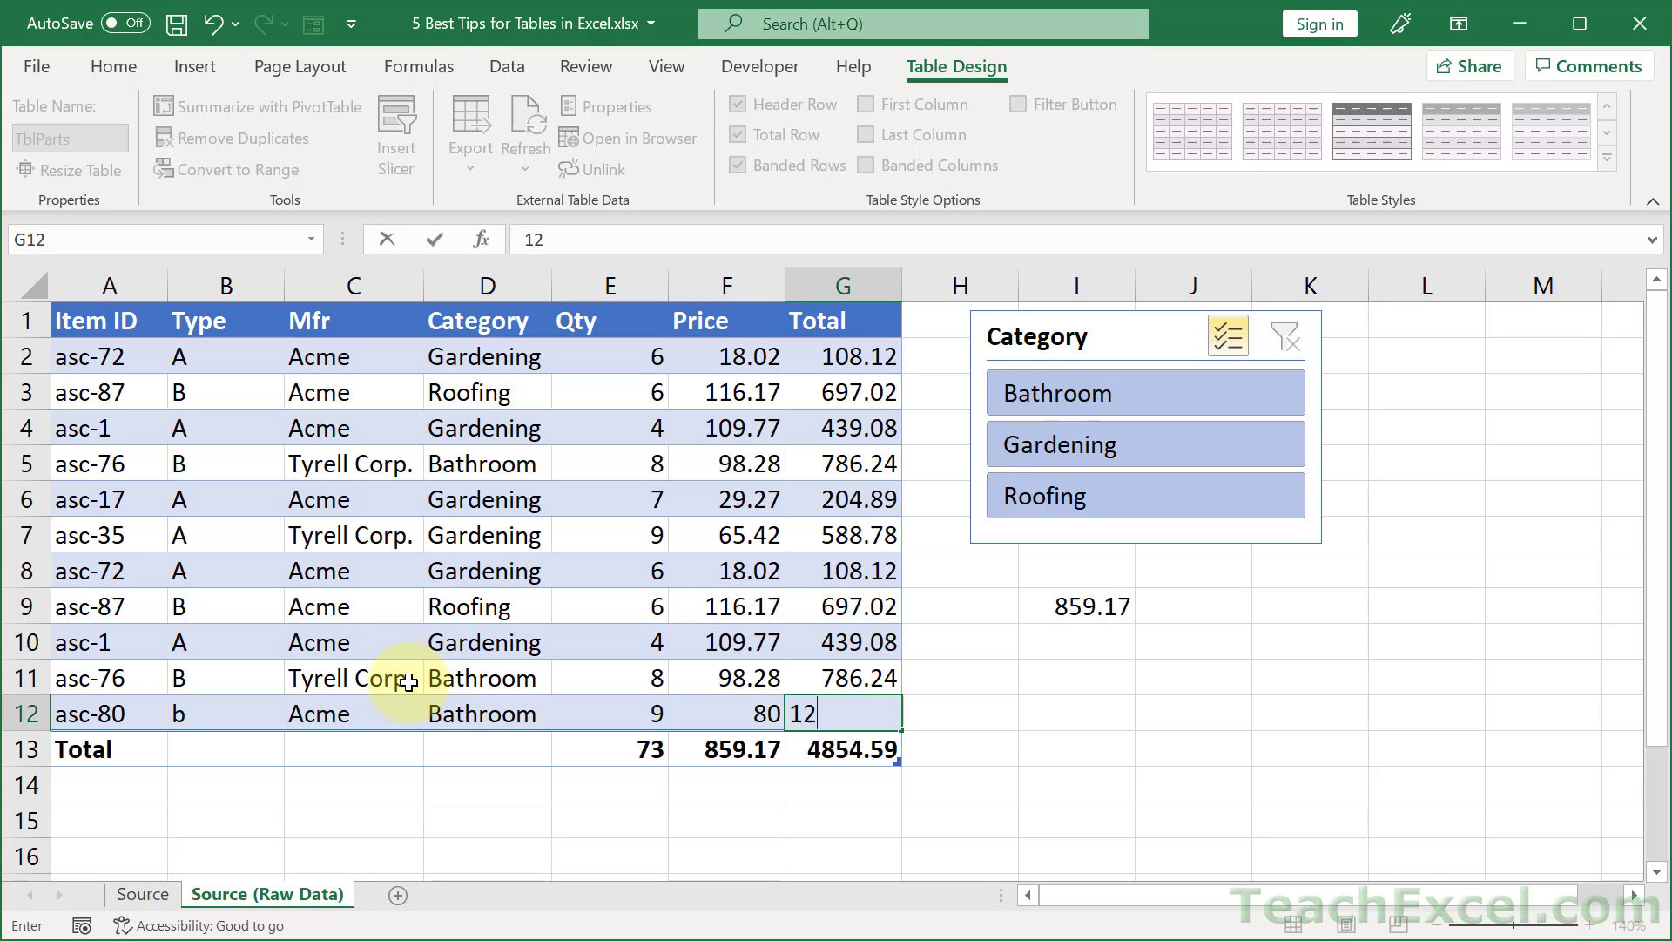
text(0)
key(Tab)
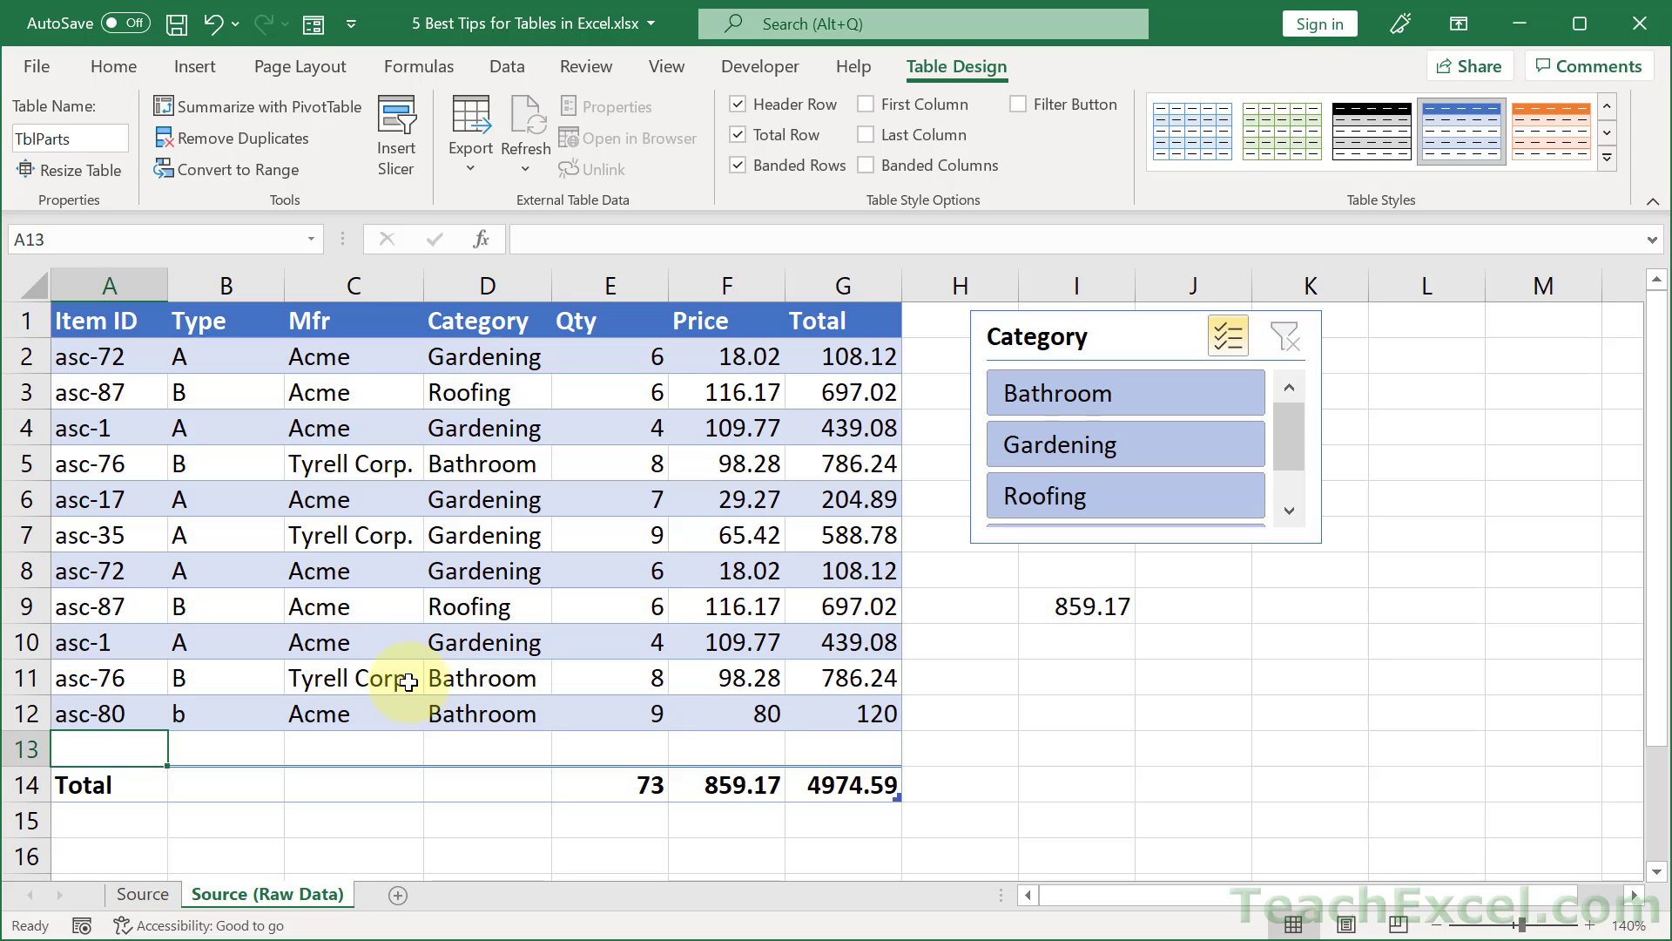
key(ctrl+z)
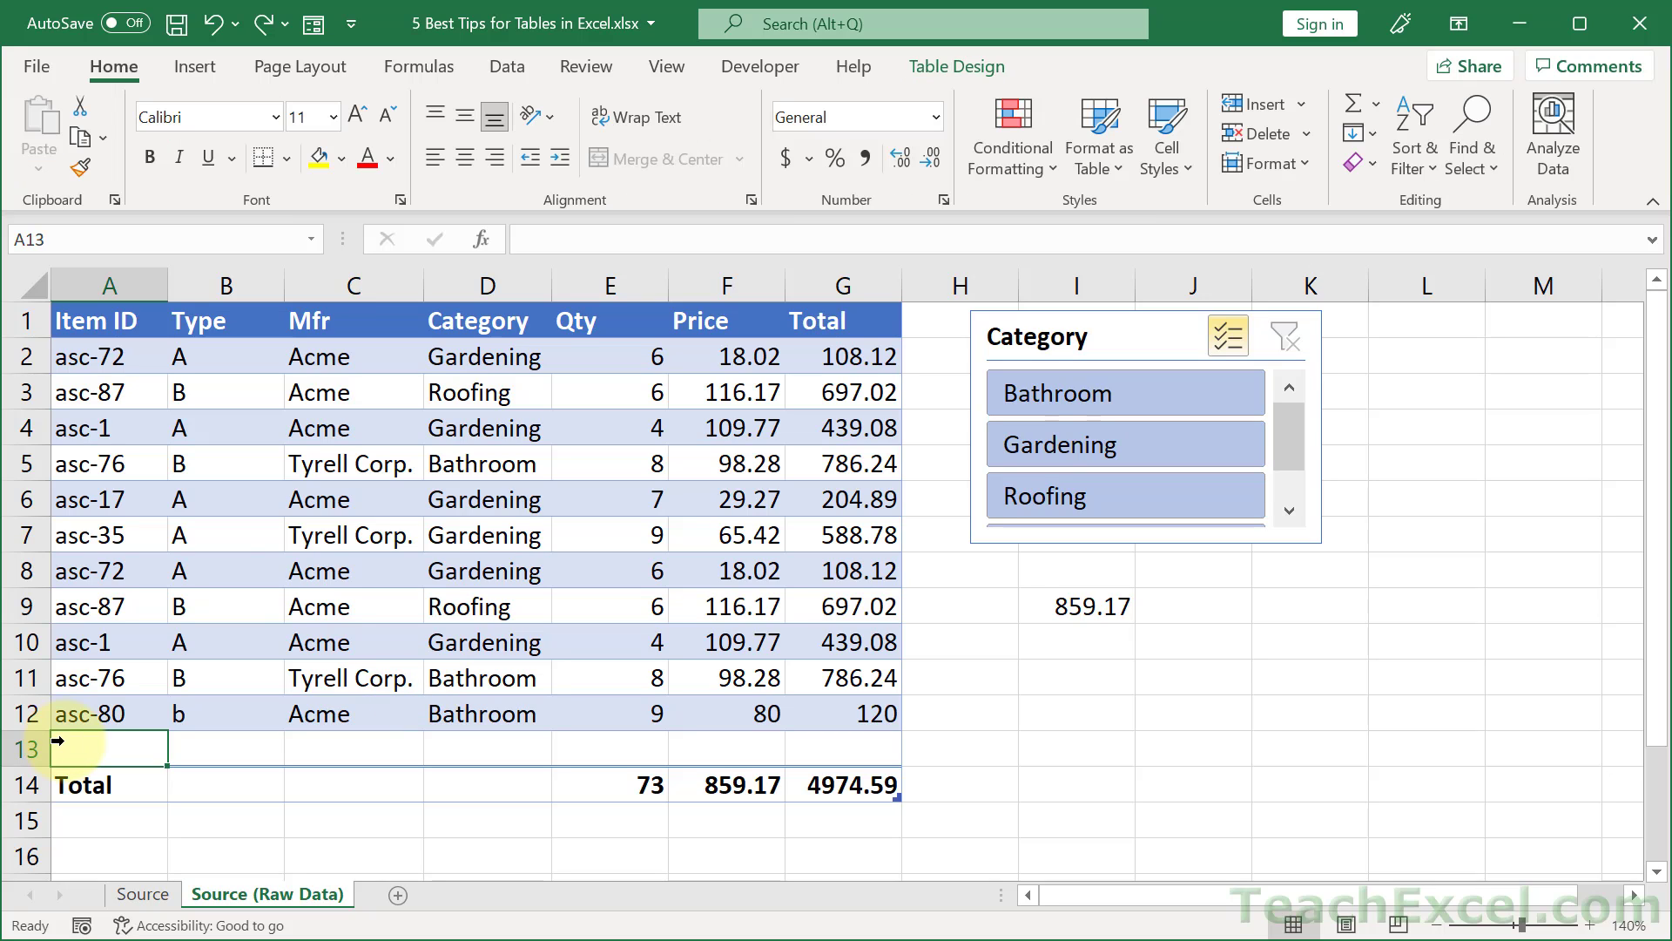
Lengthen the Category slicer to show four items and enter Kitchen in D13.
click(1206, 546)
drag(1147, 541, 1147, 605)
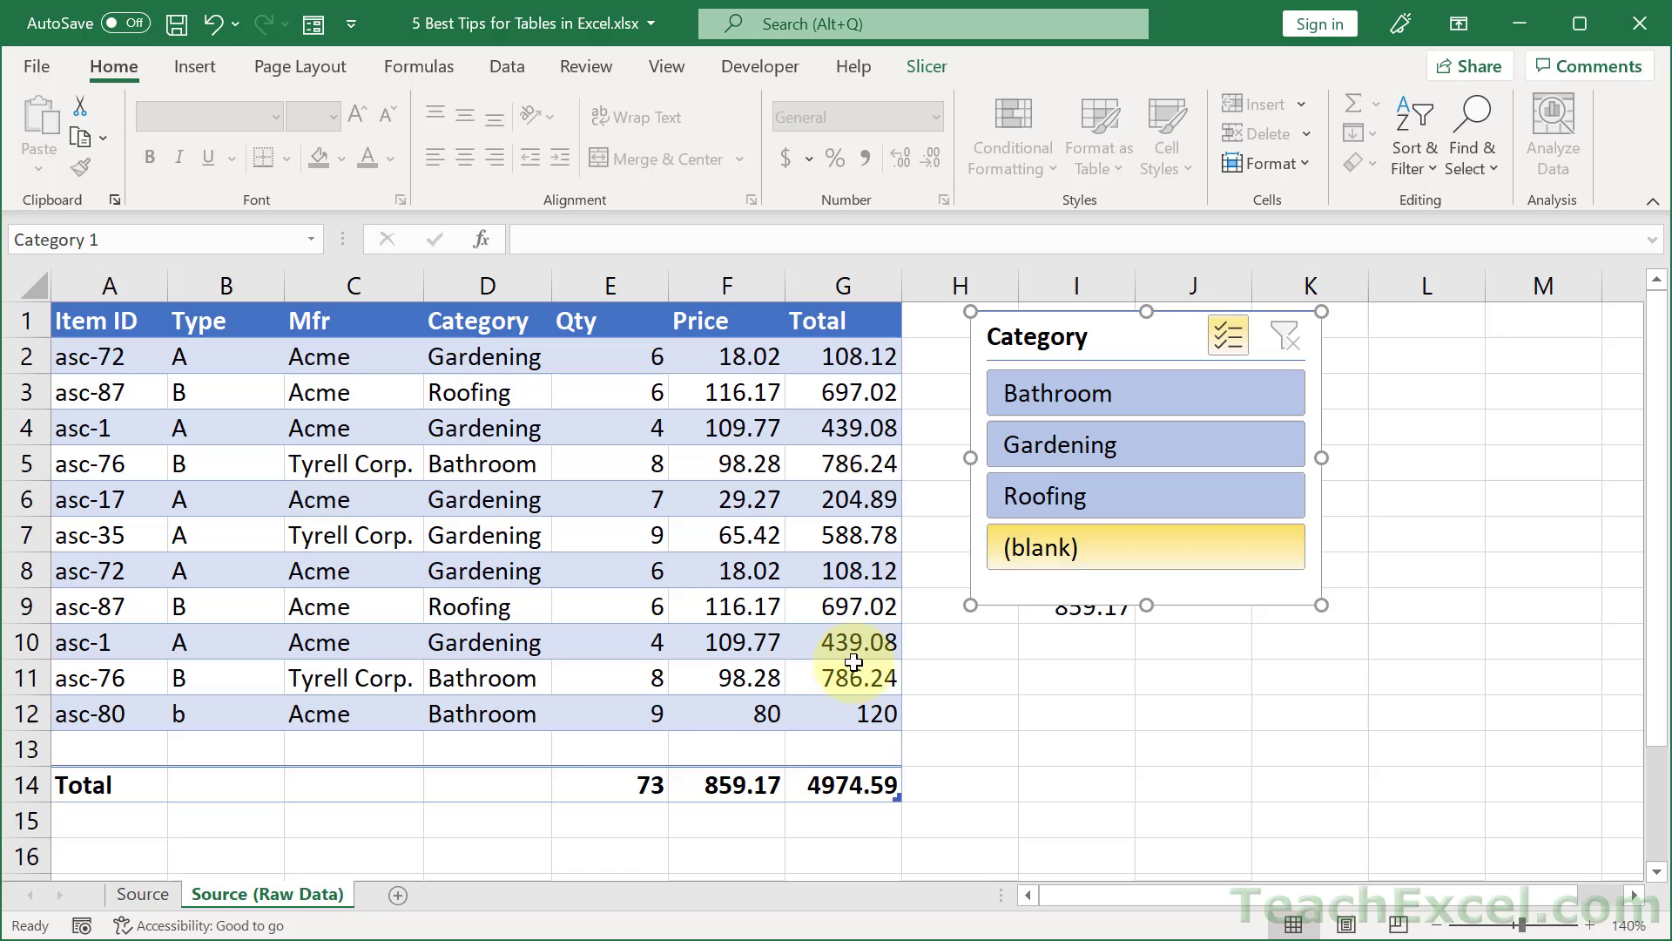
click(510, 752)
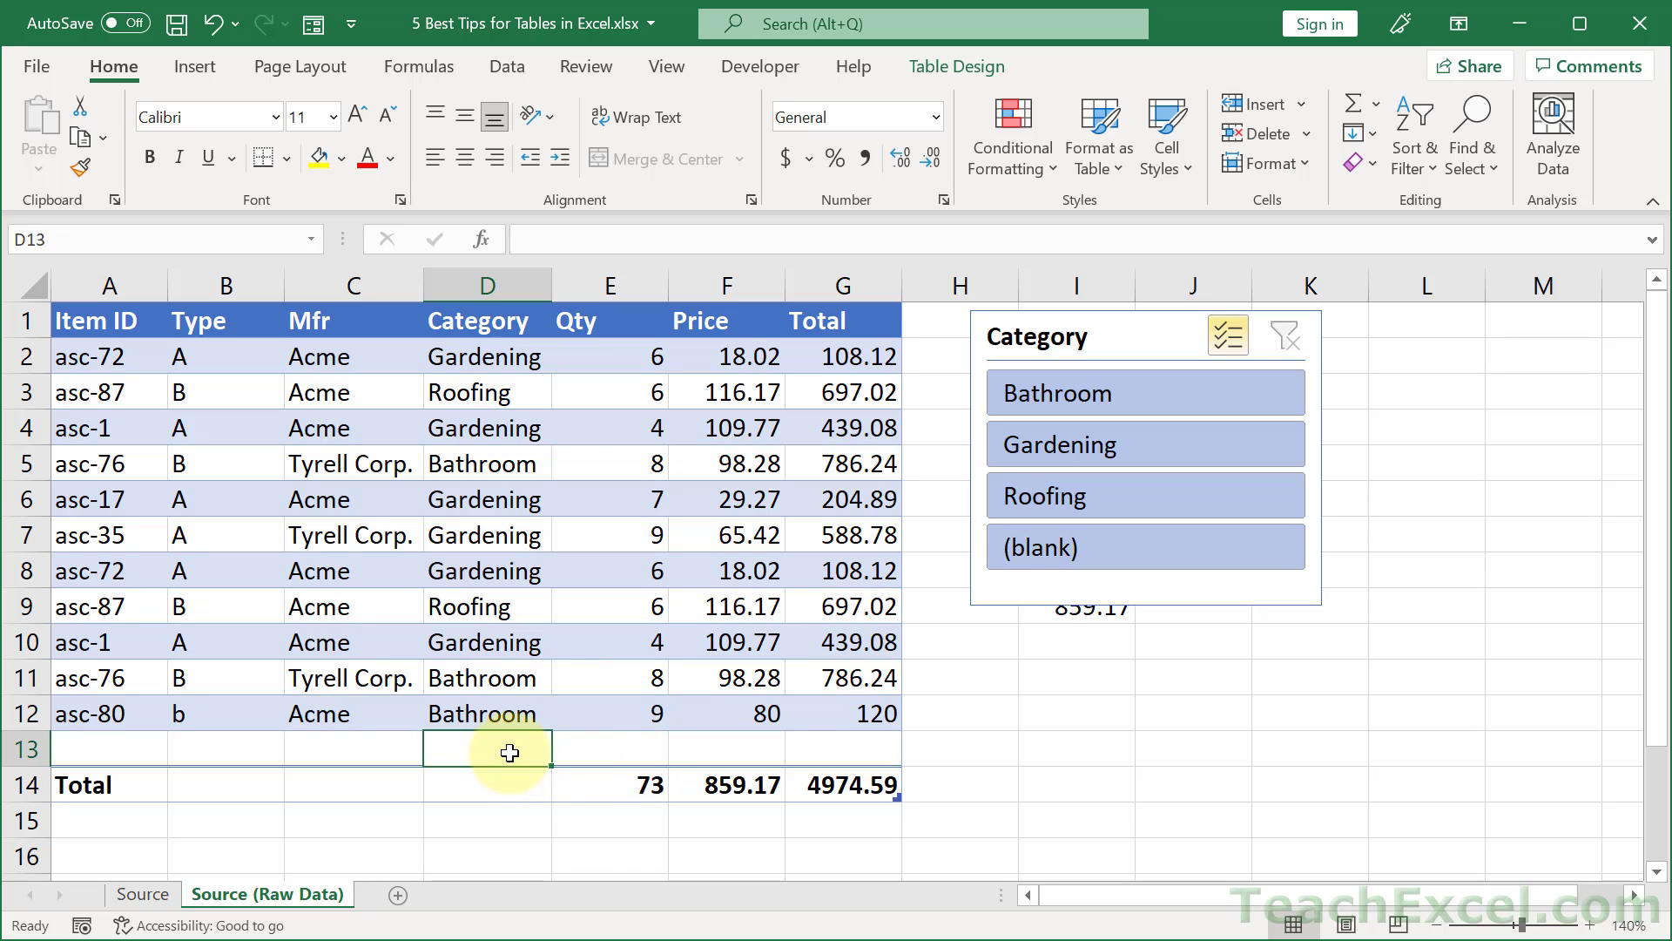
text(Kit)
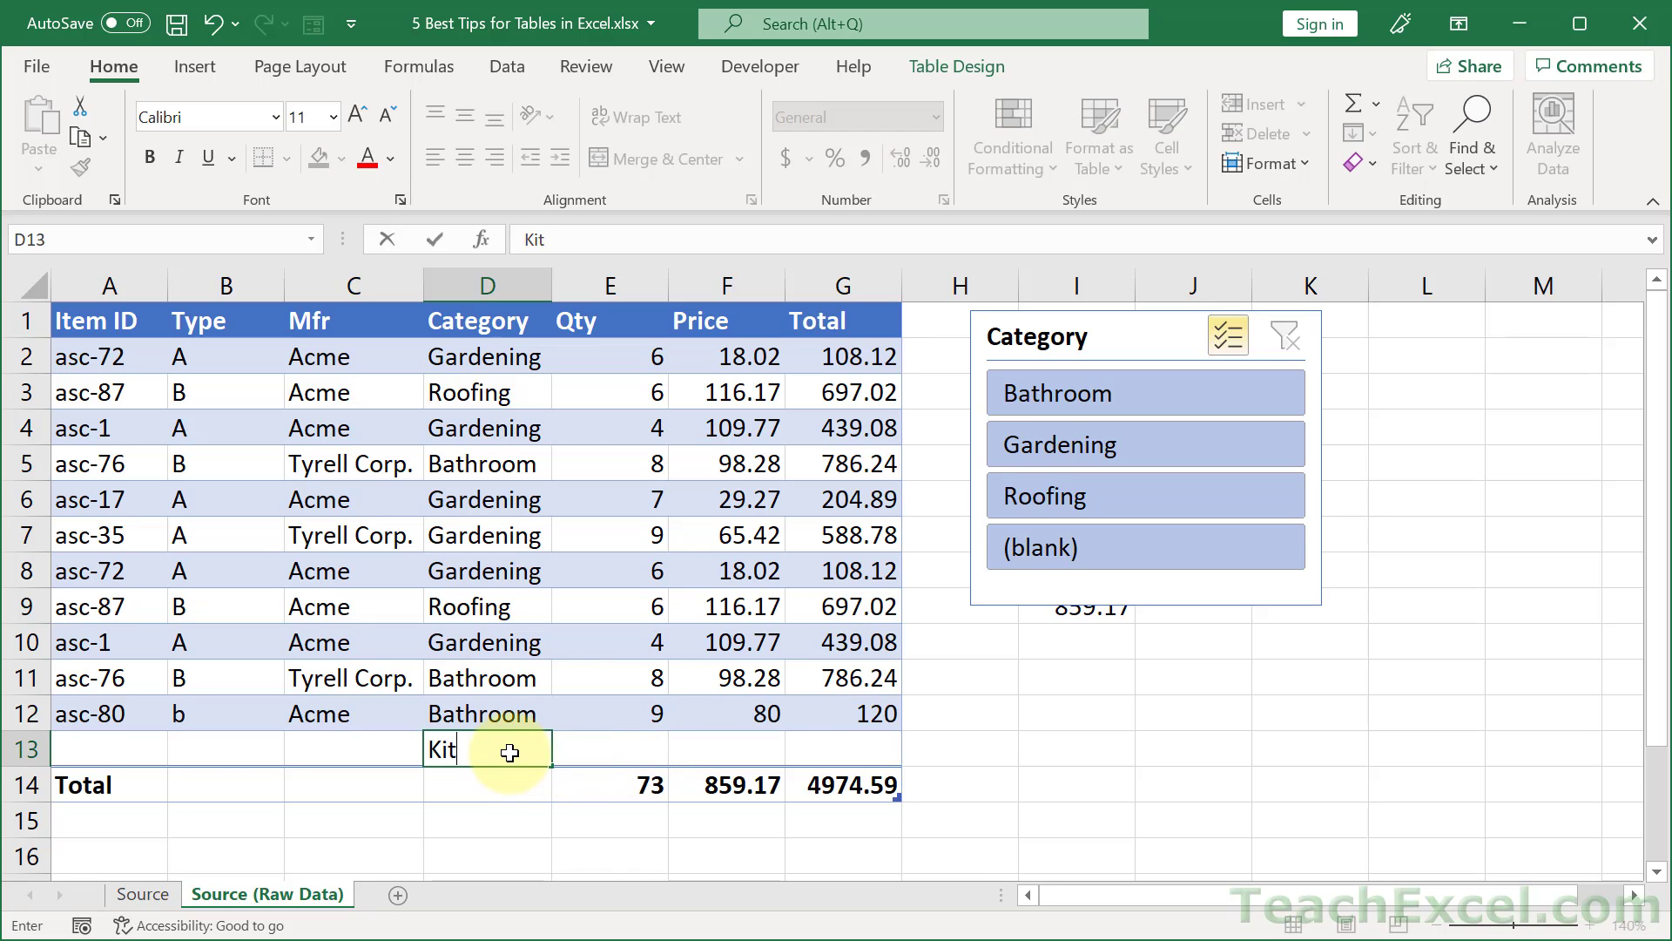
text(chen)
key(Tab)
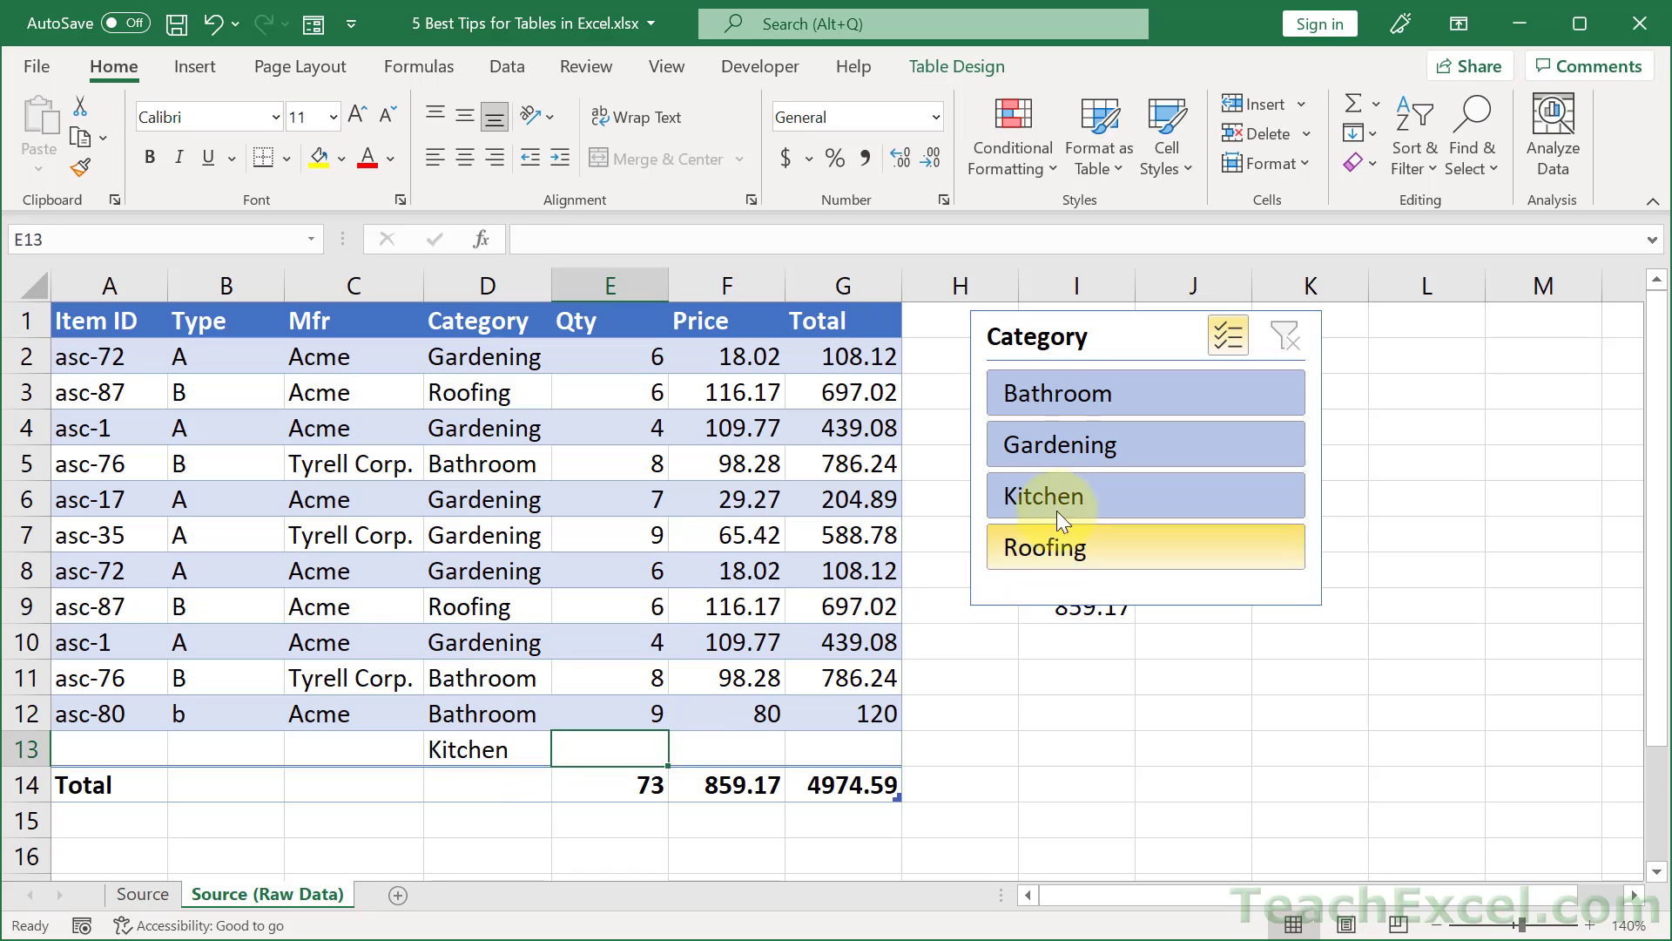